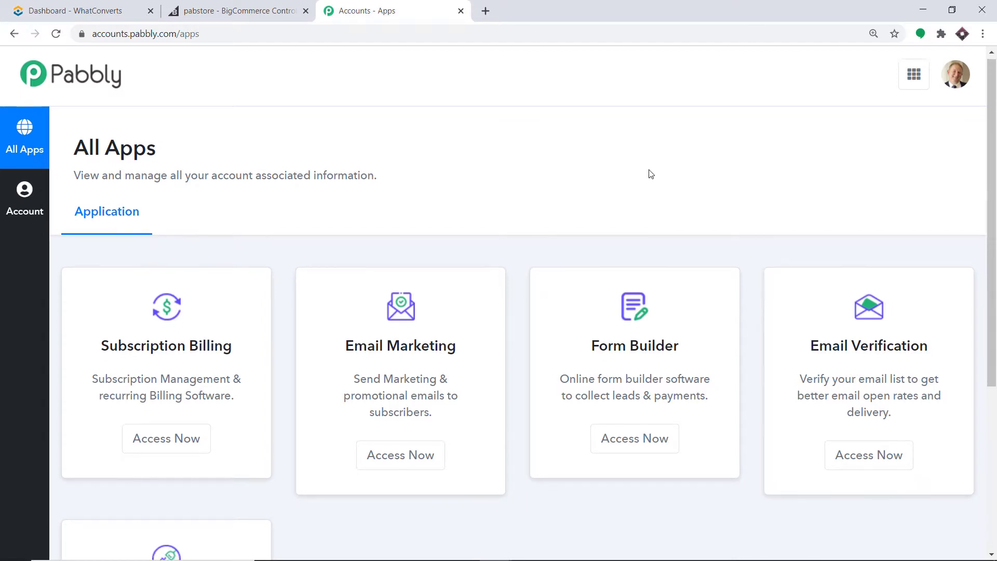
Create a new Pabbly Connect workflow named 'BigCommerce To What Converts'.
{"action": "scroll", "coordinate": [650, 173], "scroll_direction": "down", "scroll_amount": 5}
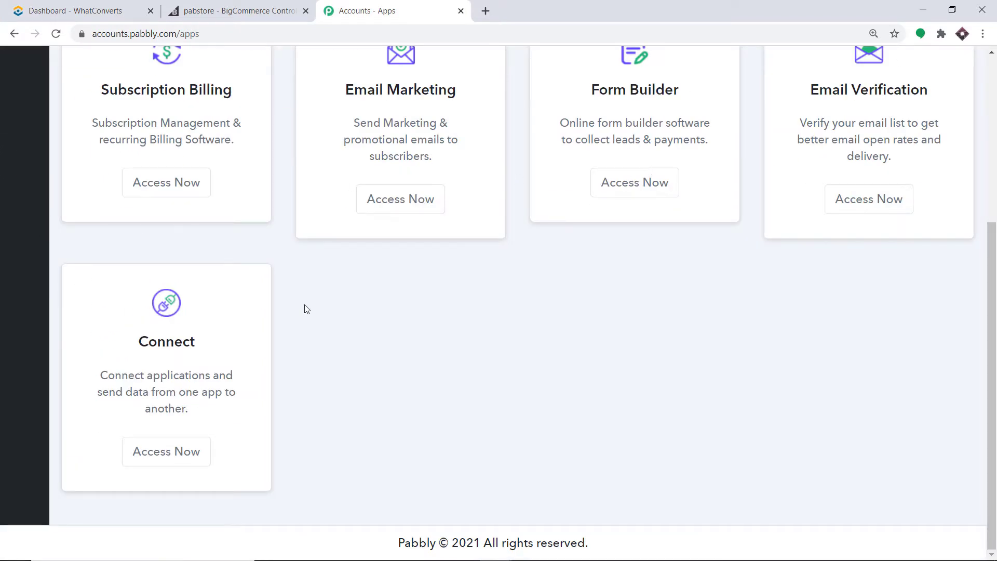
{"action": "left_click", "coordinate": [177, 461]}
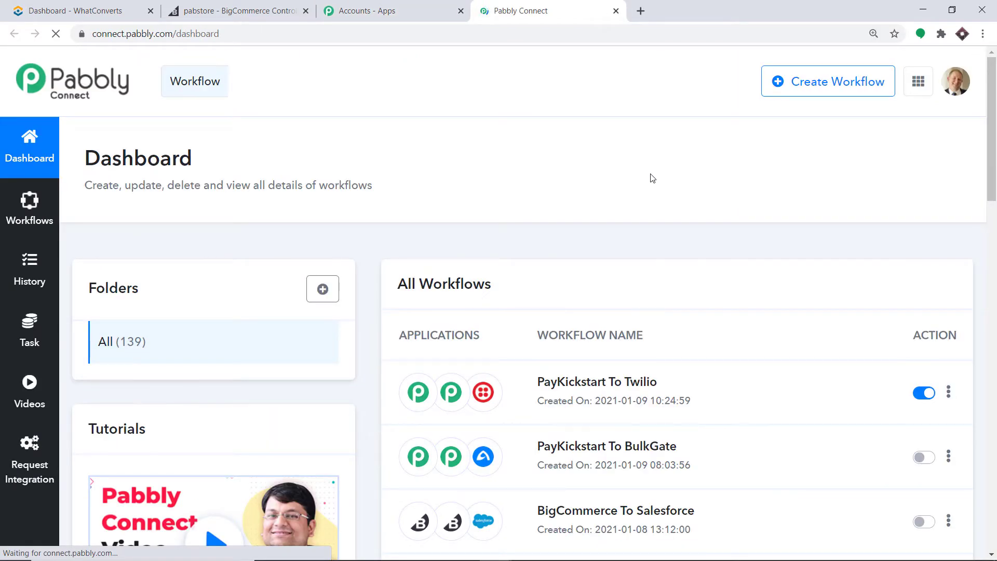
{"action": "left_click", "coordinate": [813, 91]}
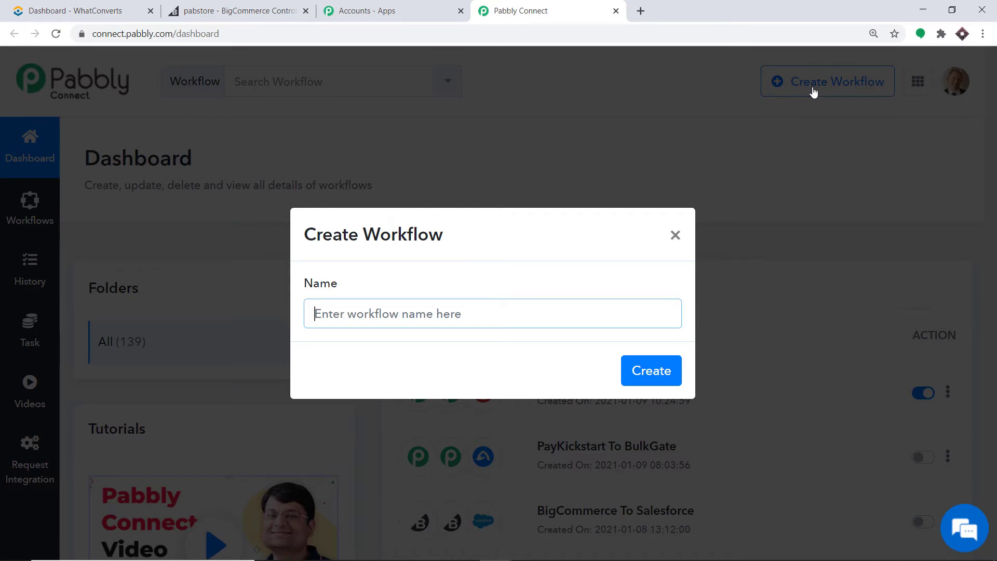
{"action": "type", "text": "B"}
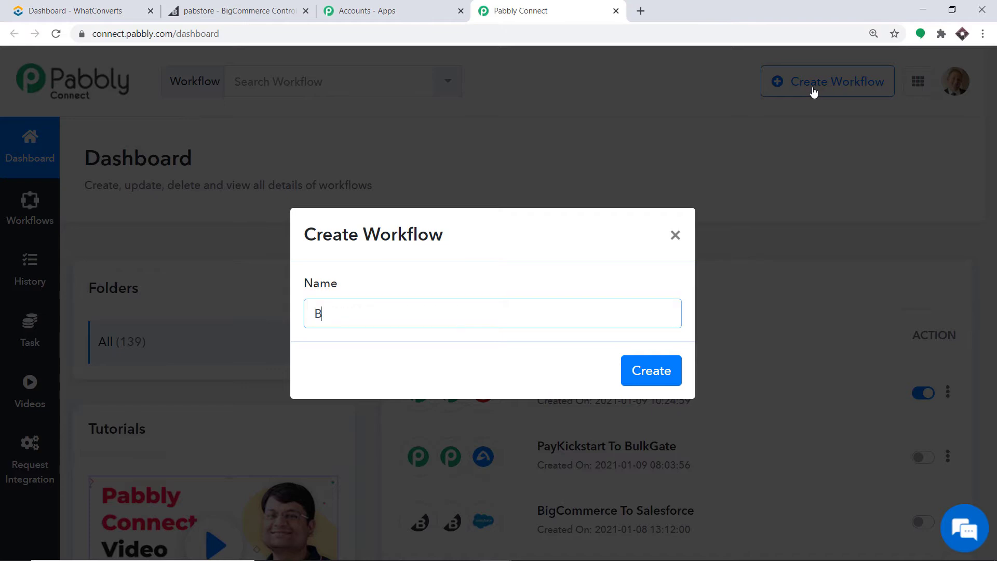
{"action": "type", "text": "igCommerce To What "}
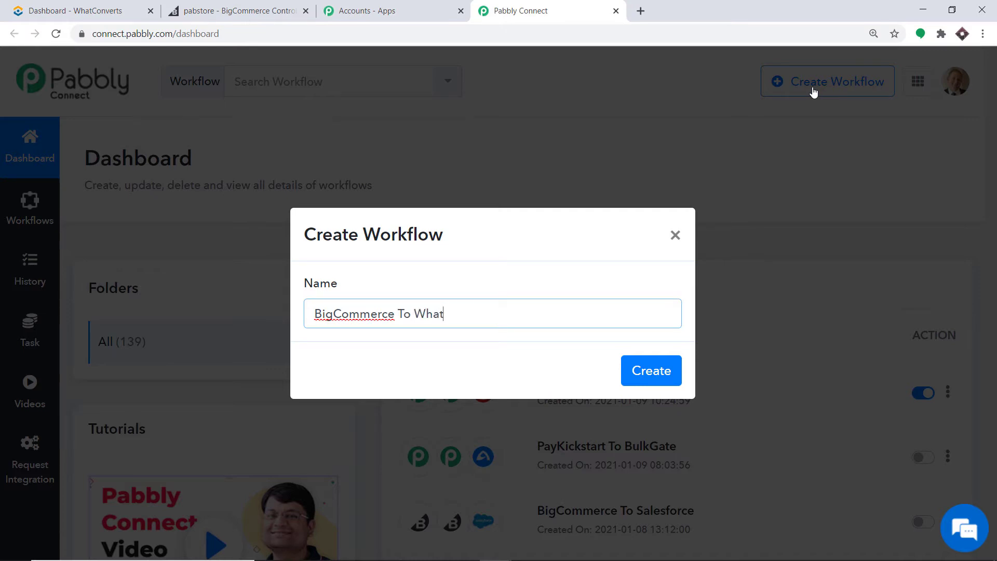
{"action": "type", "text": "Converts"}
{"action": "left_click", "coordinate": [669, 381]}
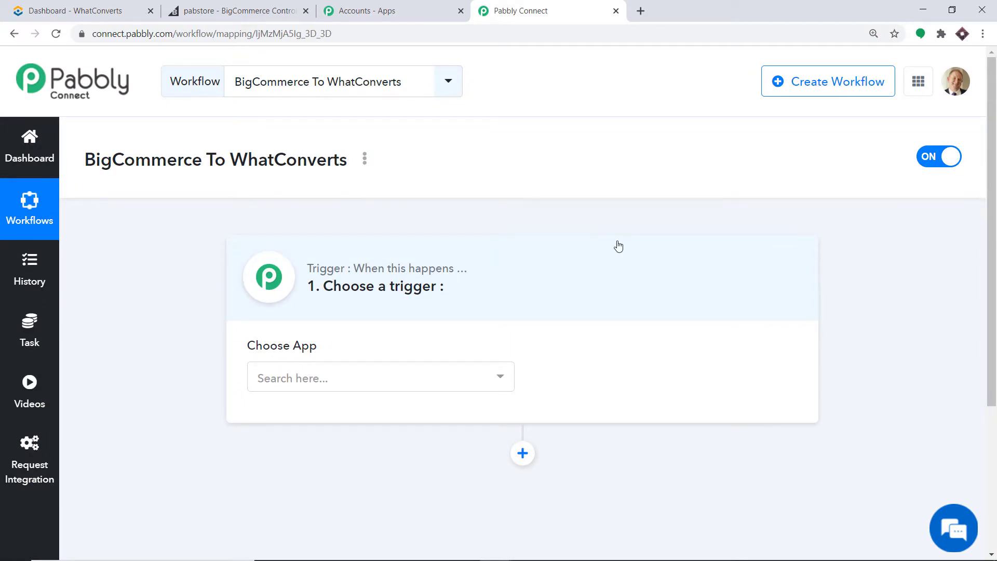
Set the trigger to BigCommerce's New Order Created event and begin connecting the BigCommerce account.
{"action": "left_click", "coordinate": [338, 379]}
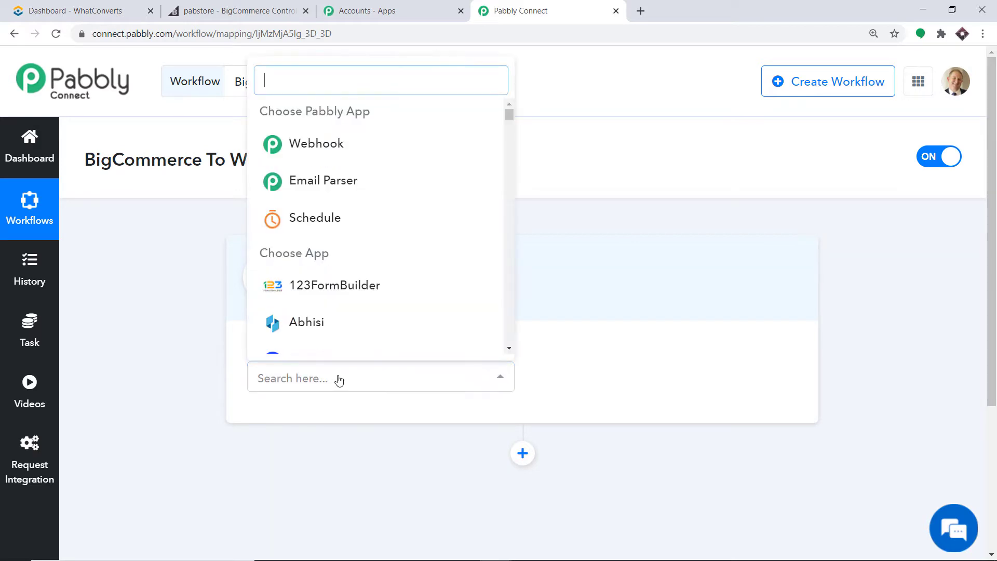
{"action": "type", "text": "big"}
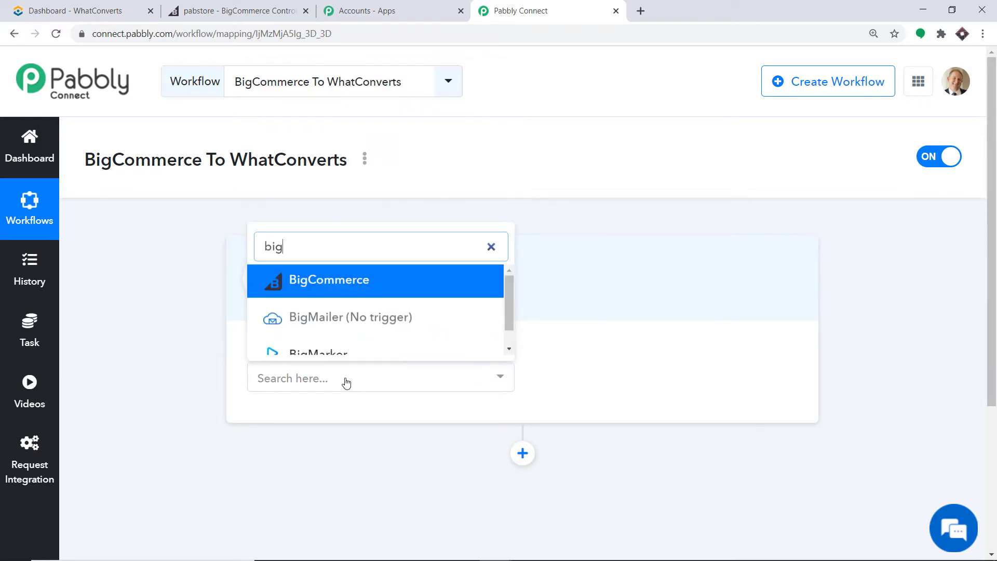
{"action": "type", "text": "c"}
{"action": "left_click", "coordinate": [289, 343]}
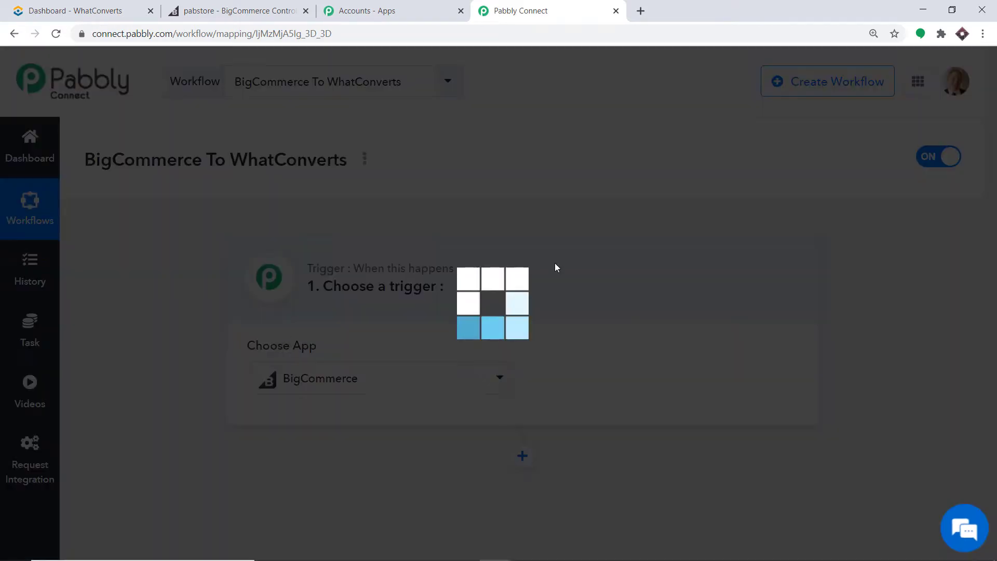
{"action": "left_click", "coordinate": [608, 381]}
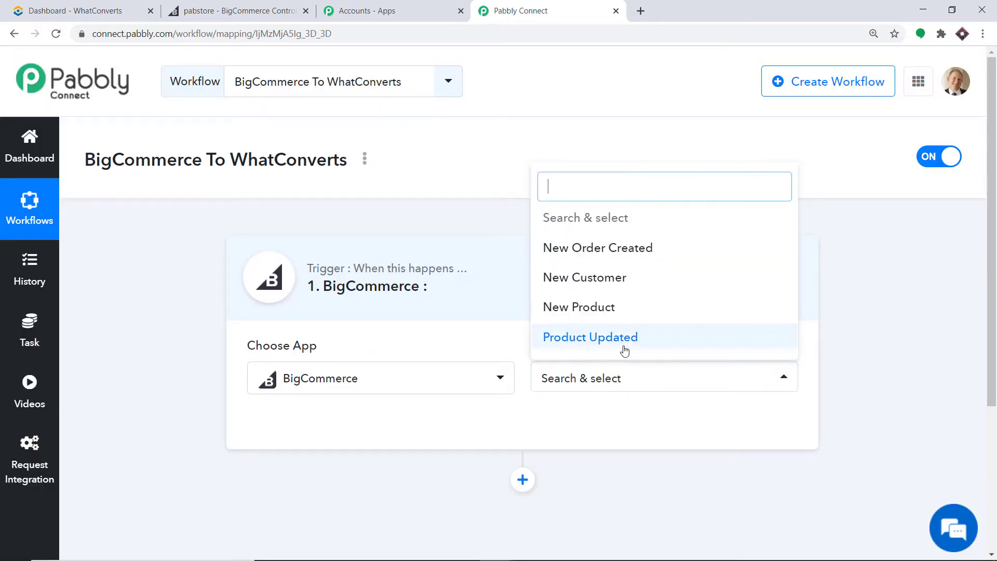
{"action": "left_click", "coordinate": [574, 254]}
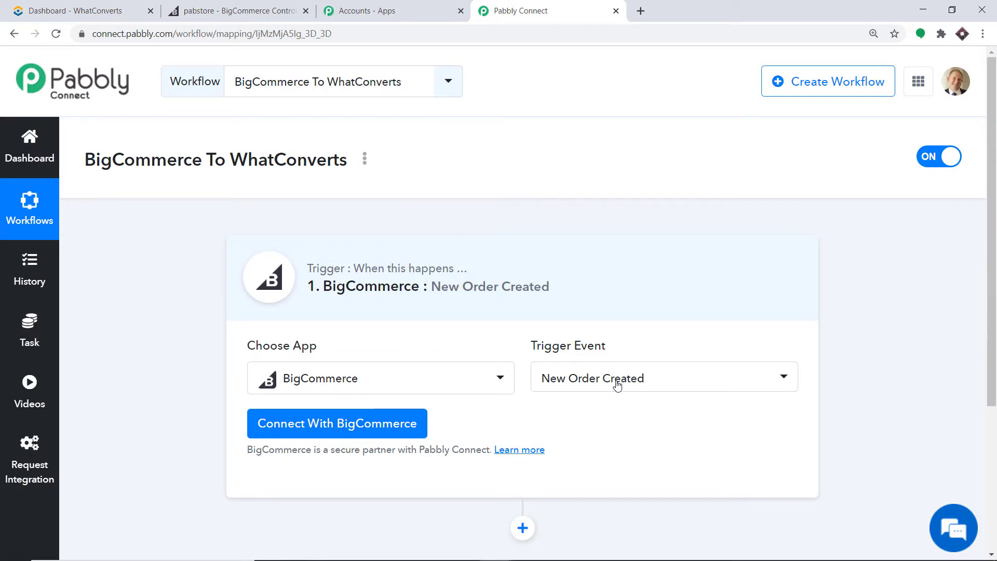
{"action": "left_click", "coordinate": [617, 383]}
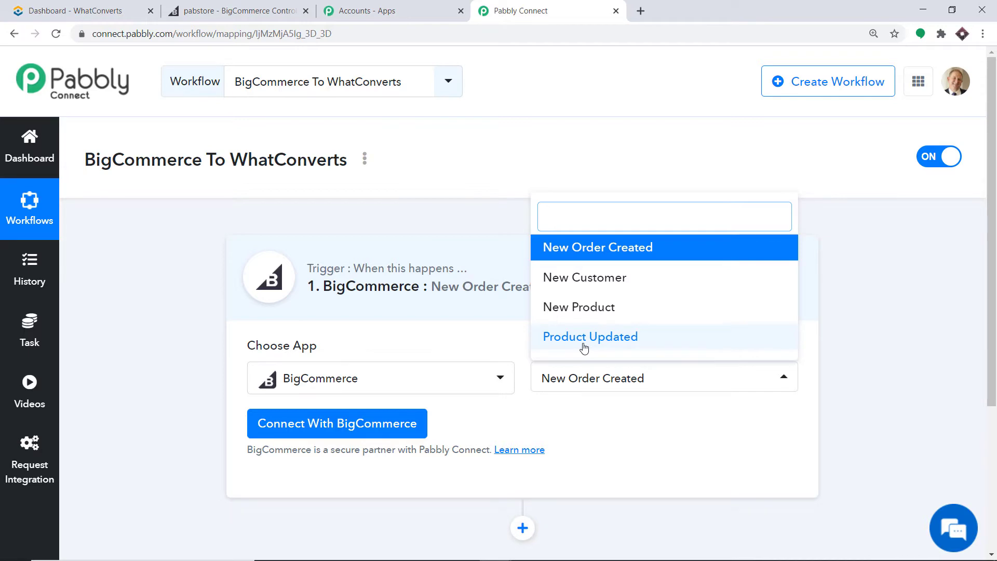
{"action": "left_click", "coordinate": [626, 439]}
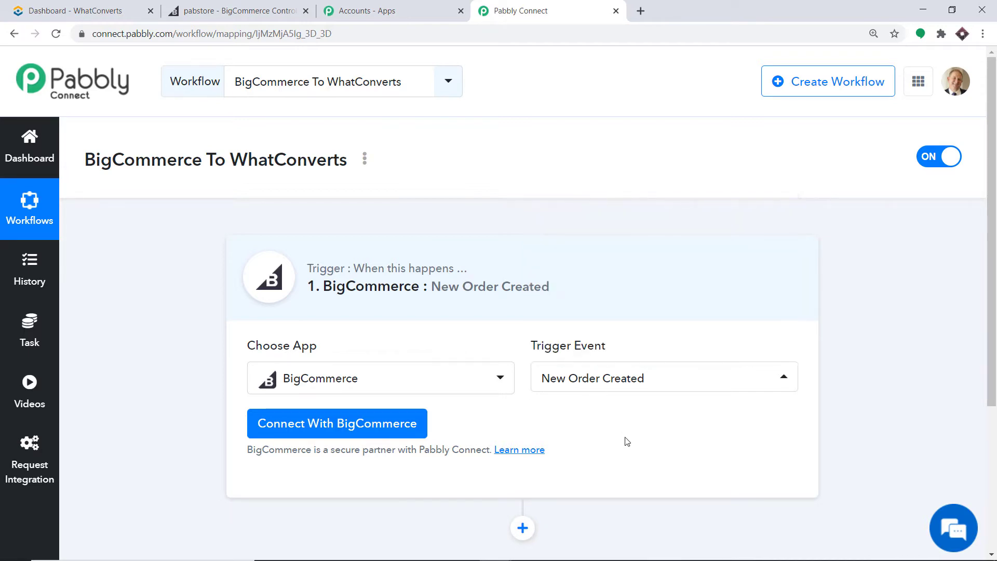
{"action": "left_click", "coordinate": [322, 435]}
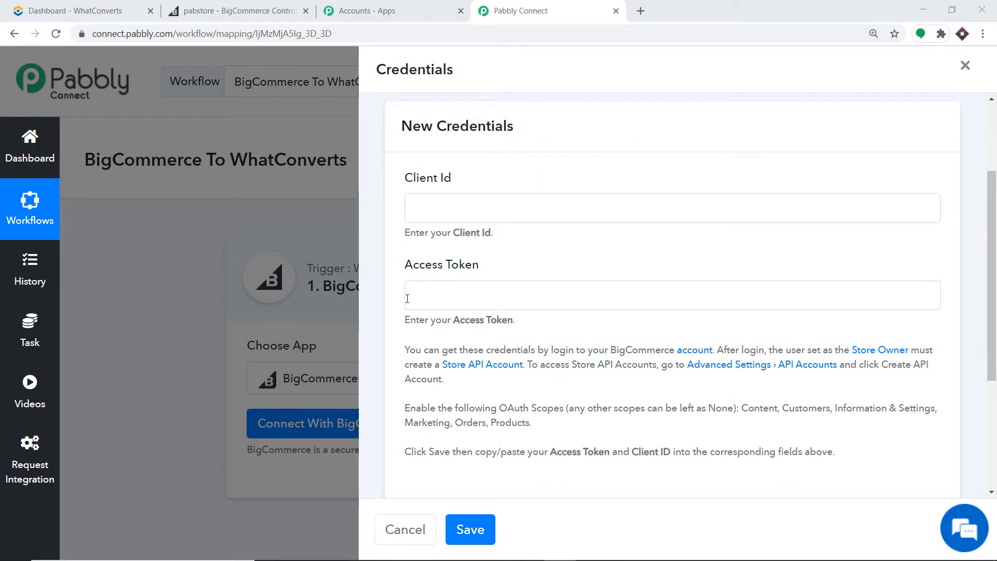
Review the required BigCommerce credential fields, then switch to the pabstore BigCommerce dashboard.
{"action": "scroll", "coordinate": [664, 219], "scroll_direction": "down", "scroll_amount": 1}
{"action": "scroll", "coordinate": [660, 234], "scroll_direction": "down", "scroll_amount": 3}
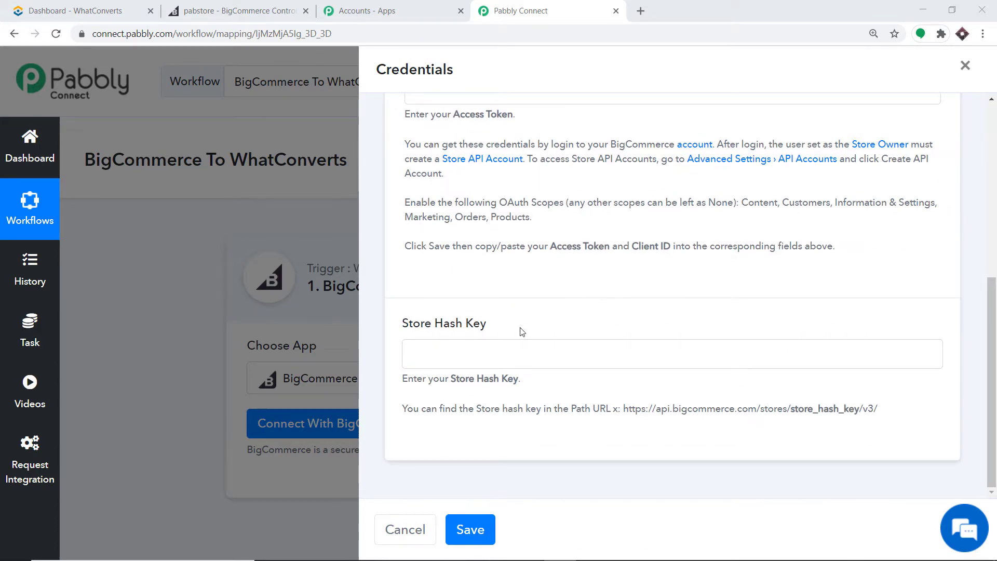
{"action": "scroll", "coordinate": [521, 331], "scroll_direction": "up", "scroll_amount": 5}
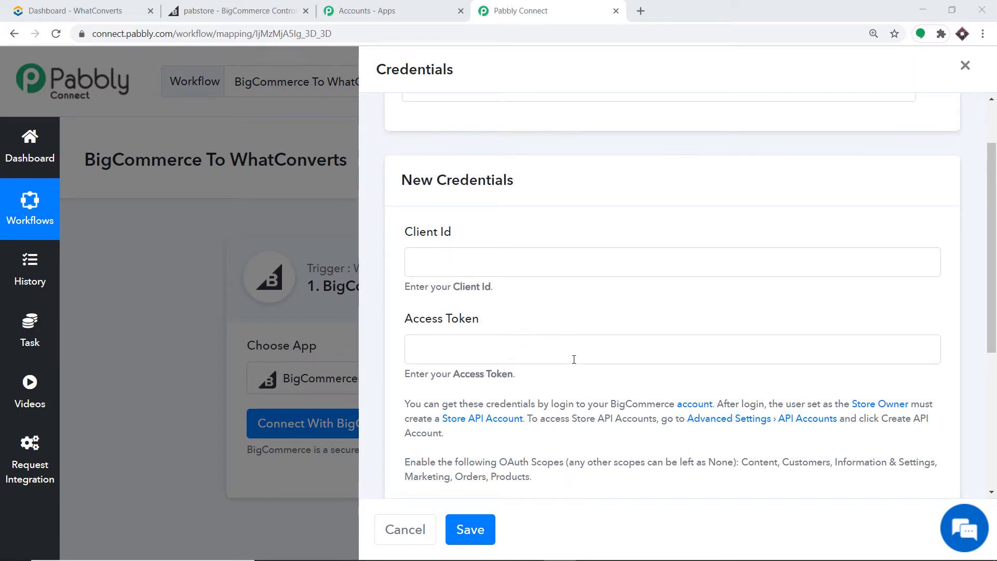
{"action": "left_click", "coordinate": [236, 8]}
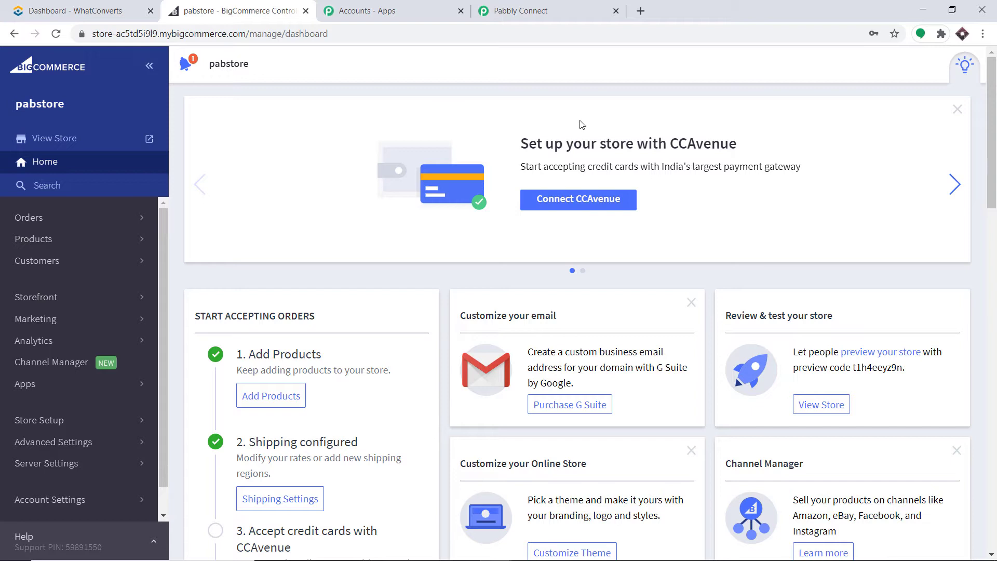
Under Advanced Settings > API Accounts, start creating a new V2/V3 API token.
{"action": "scroll", "coordinate": [83, 338], "scroll_direction": "down", "scroll_amount": 1}
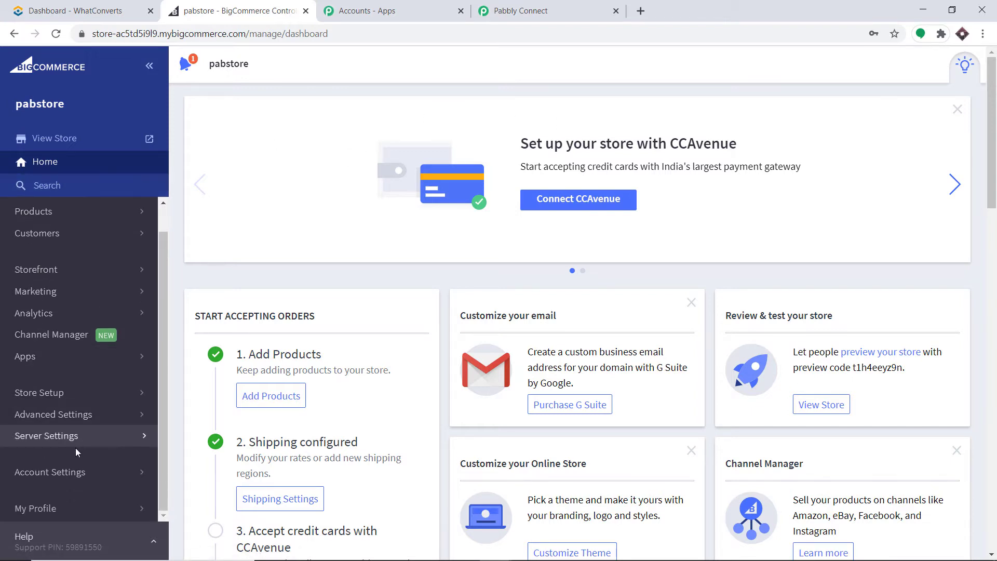
{"action": "left_click", "coordinate": [67, 414]}
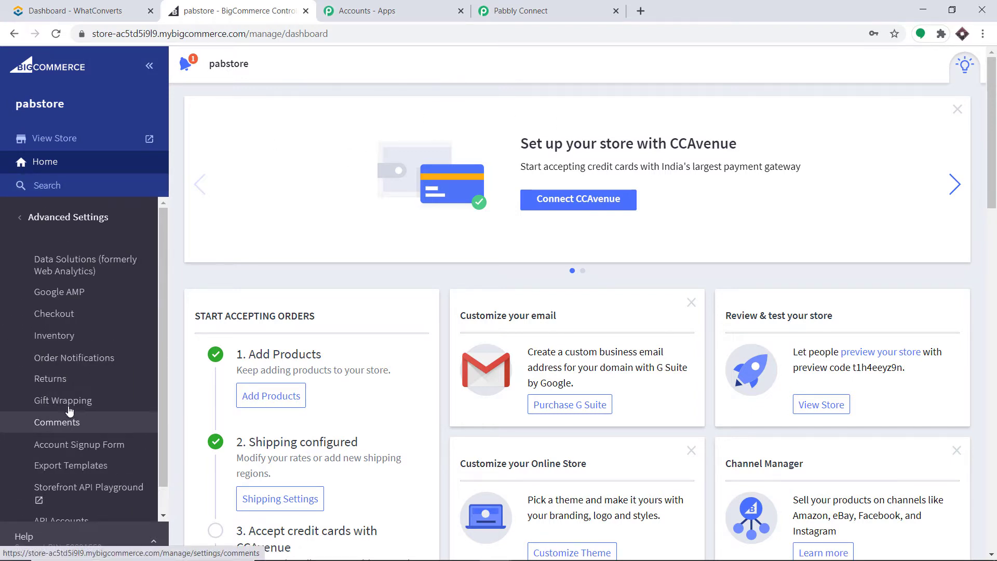
{"action": "scroll", "coordinate": [52, 395], "scroll_direction": "down", "scroll_amount": 1}
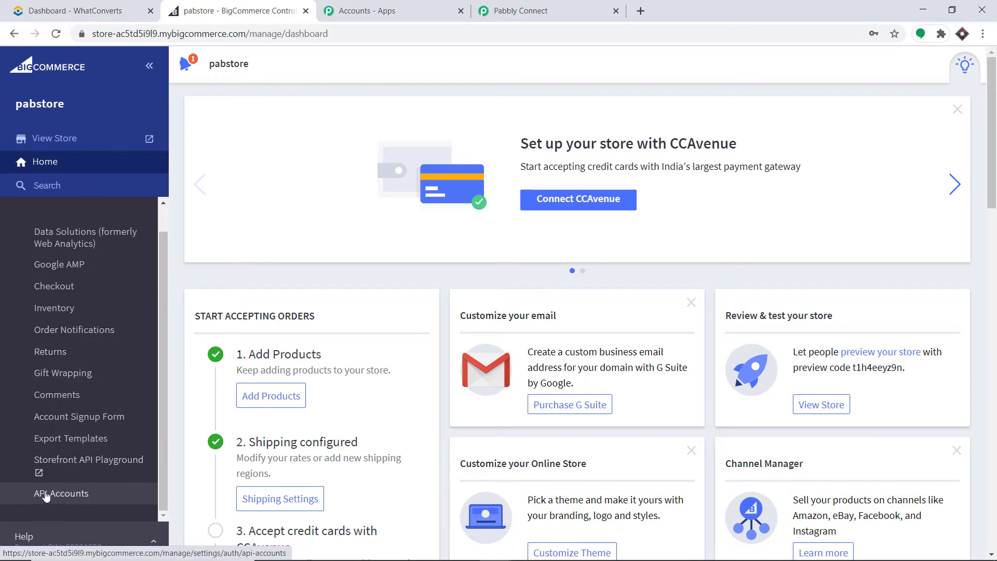
{"action": "left_click", "coordinate": [75, 497]}
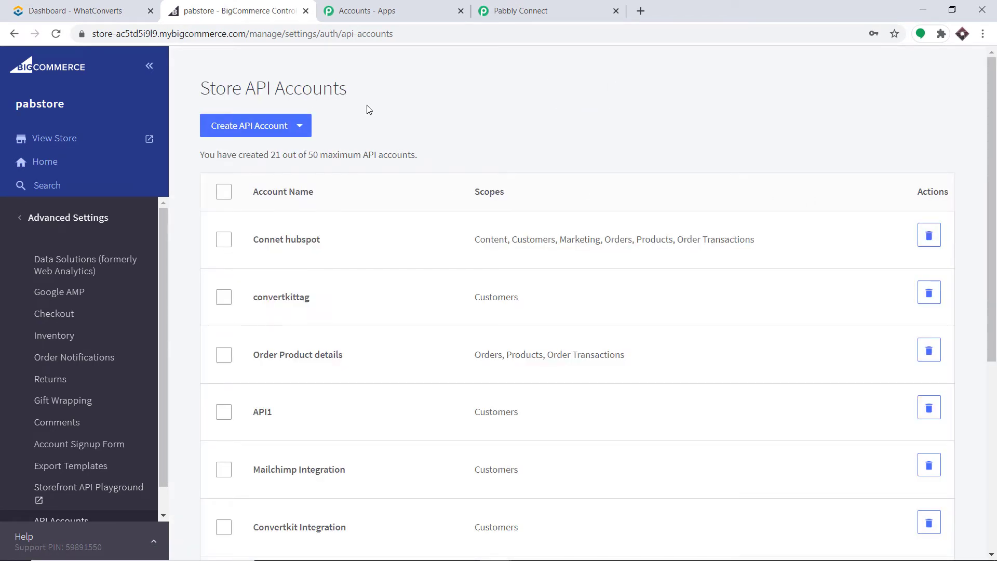
{"action": "left_click", "coordinate": [273, 135]}
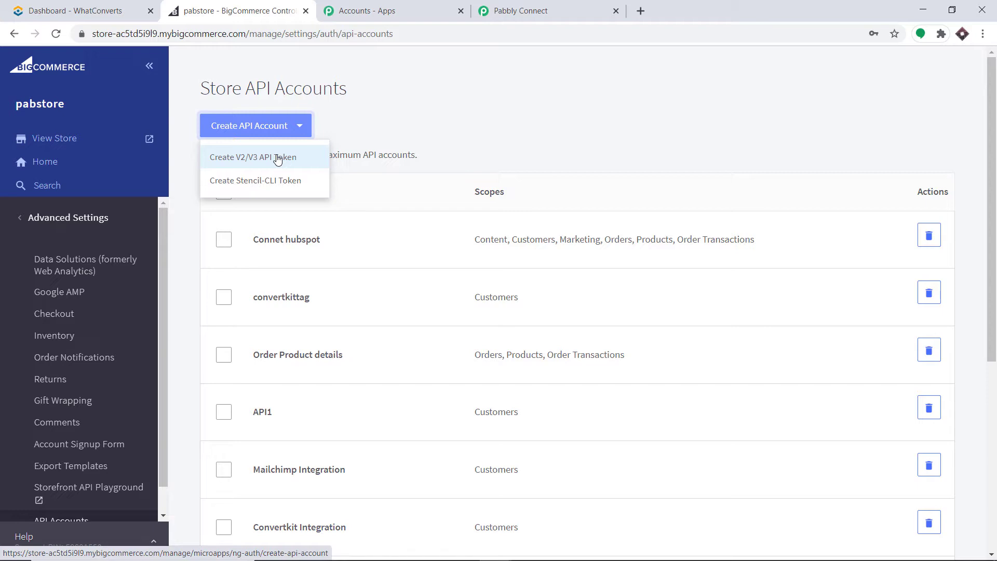
{"action": "left_click", "coordinate": [278, 158]}
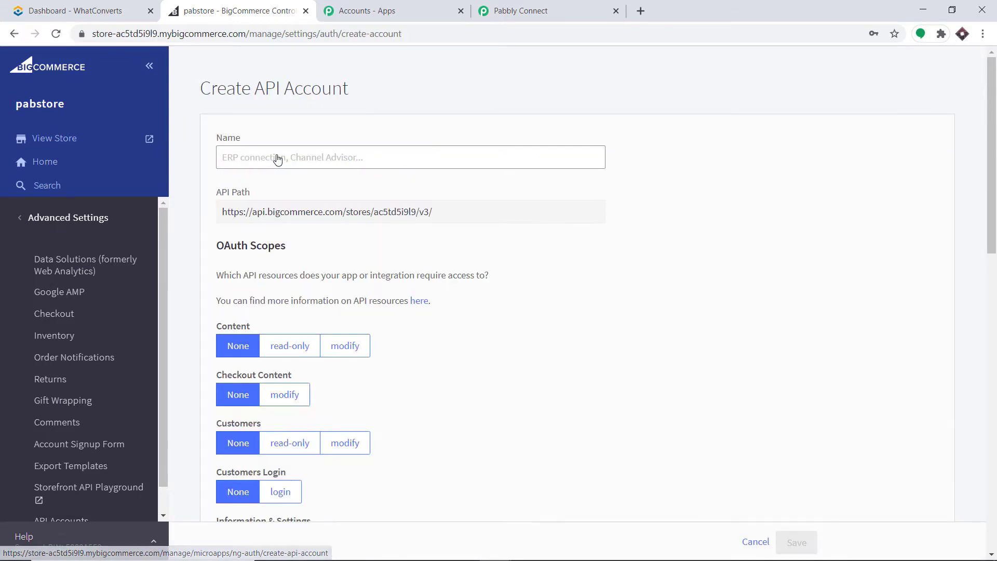
Name the API account 'WhatConverts Integrationss', correcting the misspelling.
{"action": "left_click", "coordinate": [278, 156]}
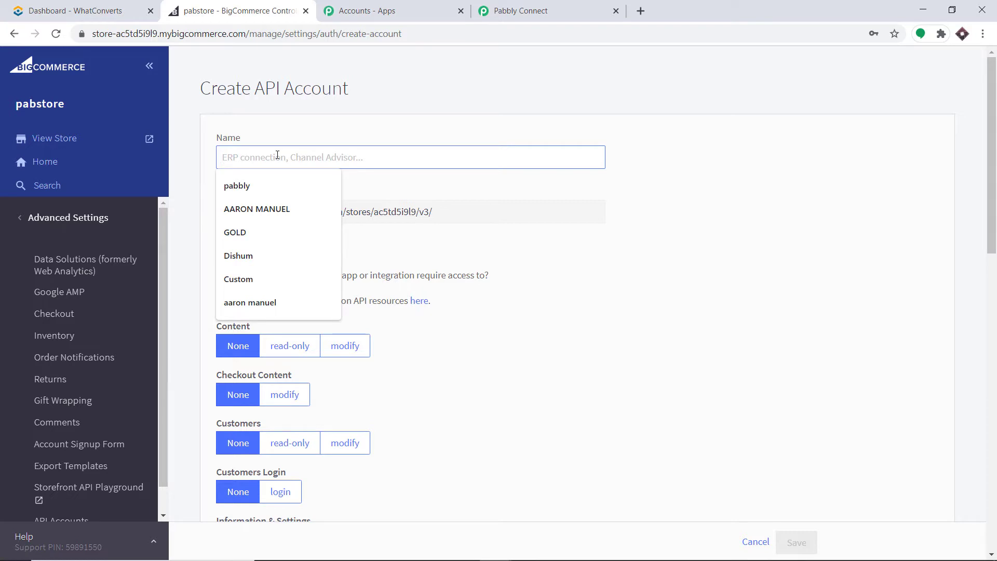
{"action": "type", "text": "W"}
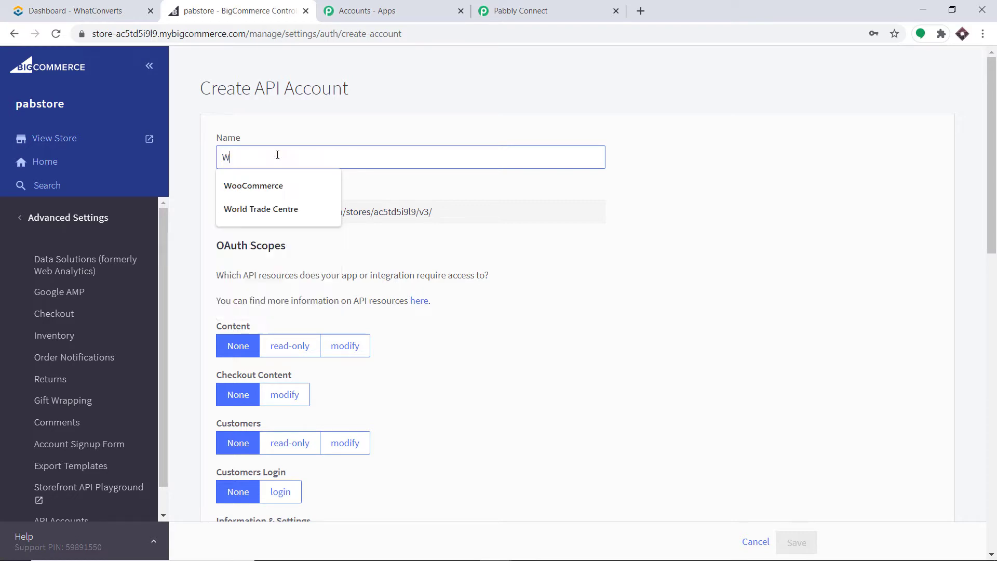
{"action": "type", "text": "hatC"}
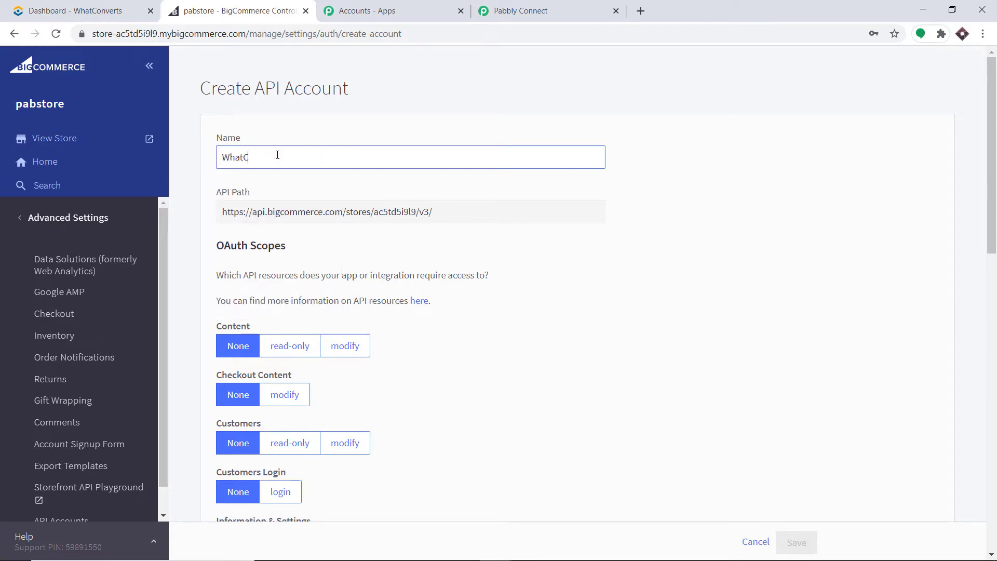
{"action": "type", "text": "onverst Integrationss"}
{"action": "left_click", "coordinate": [282, 157]}
{"action": "key", "text": "BackSpace"}
{"action": "key", "text": "BackSpace"}
{"action": "key", "text": "BackSpace"}
{"action": "type", "text": "ts"}
Copy the store hash from the API Path and return to Pabbly Connect.
{"action": "left_click_drag", "start_coordinate": [416, 213], "coordinate": [376, 214]}
{"action": "right_click", "coordinate": [383, 210]}
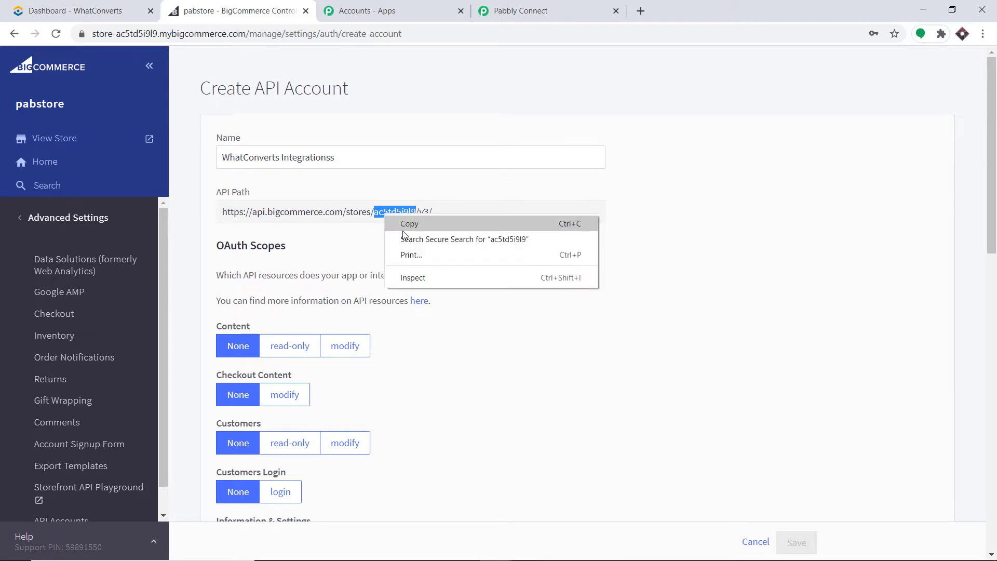
{"action": "left_click", "coordinate": [402, 225]}
{"action": "left_click", "coordinate": [566, 8]}
Paste the copied store hash into Pabbly's Store Hash Key field.
{"action": "scroll", "coordinate": [452, 343], "scroll_direction": "down", "scroll_amount": 5}
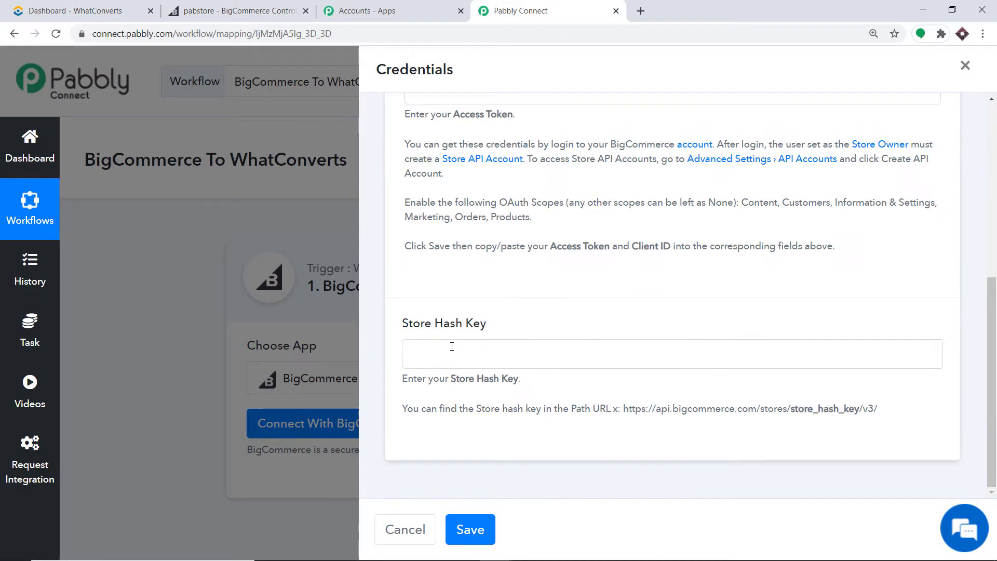
{"action": "right_click", "coordinate": [449, 362]}
{"action": "left_click", "coordinate": [501, 266]}
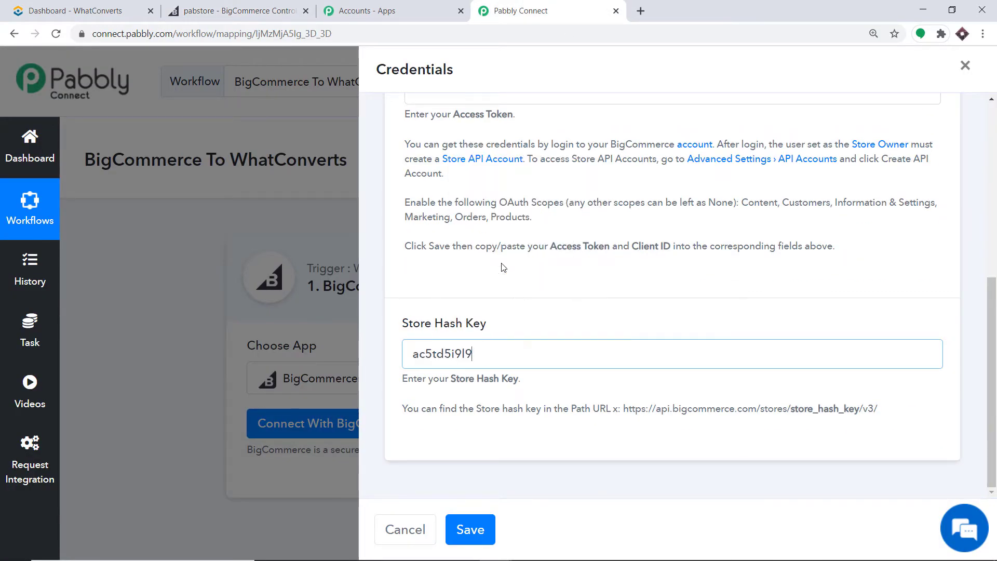
{"action": "scroll", "coordinate": [513, 260], "scroll_direction": "up", "scroll_amount": 3}
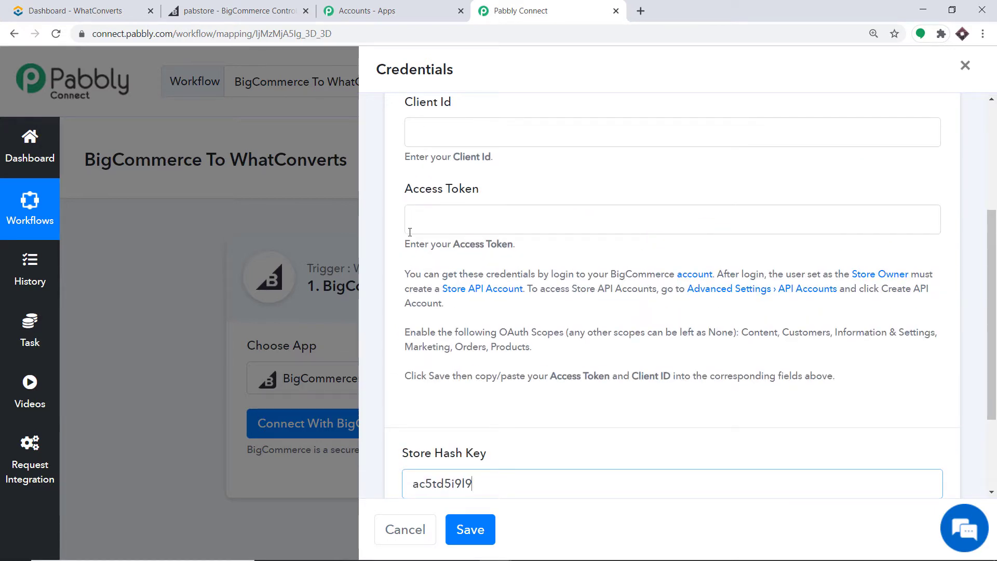
{"action": "left_click", "coordinate": [208, 7]}
Grant modify access to Customers, Information & Settings, Orders and Order Transactions, then save the account.
{"action": "scroll", "coordinate": [363, 166], "scroll_direction": "down", "scroll_amount": 3}
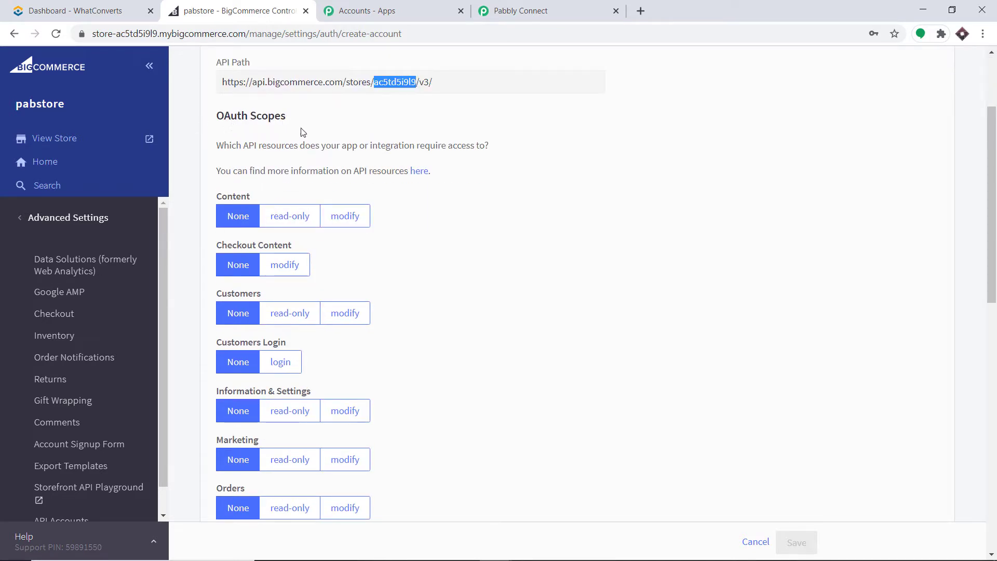
{"action": "scroll", "coordinate": [224, 234], "scroll_direction": "down", "scroll_amount": 1}
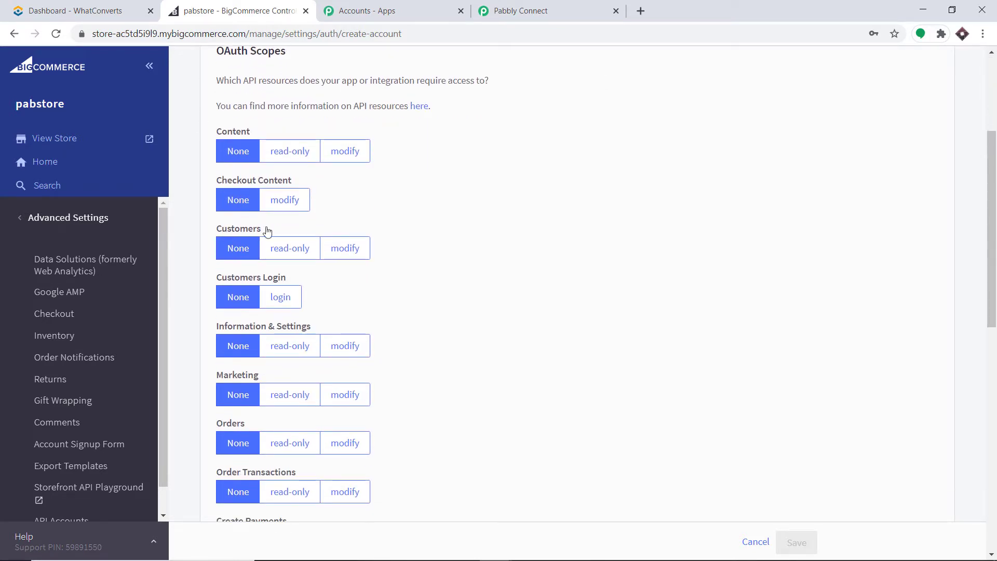
{"action": "left_click", "coordinate": [355, 252]}
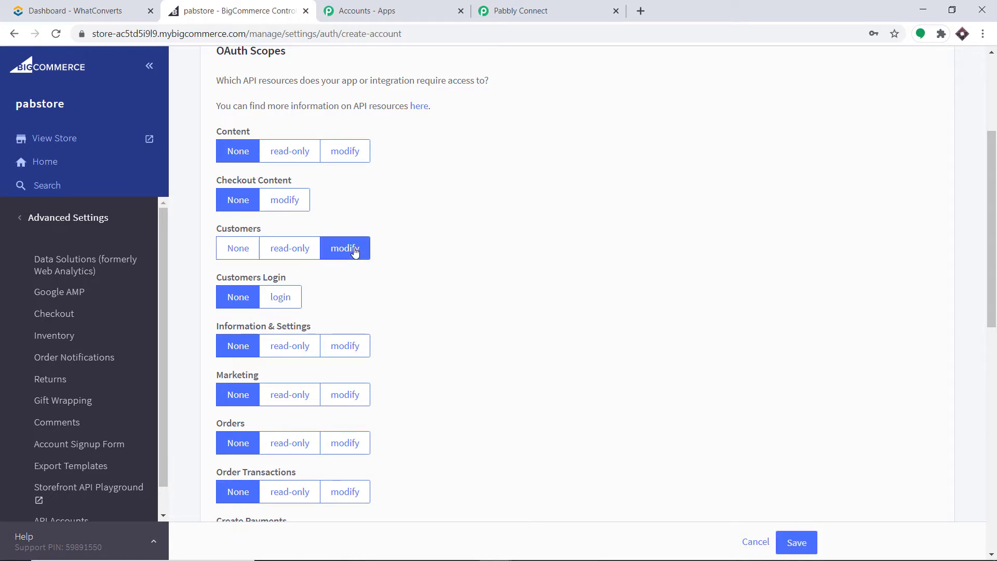
{"action": "scroll", "coordinate": [220, 287], "scroll_direction": "down", "scroll_amount": 1}
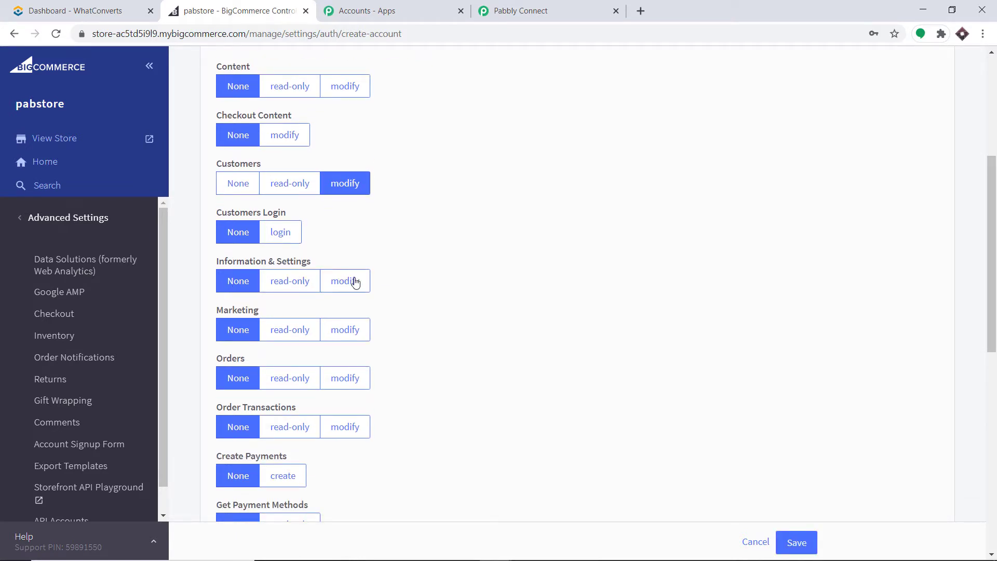
{"action": "left_click", "coordinate": [356, 283]}
{"action": "scroll", "coordinate": [357, 283], "scroll_direction": "down", "scroll_amount": 2}
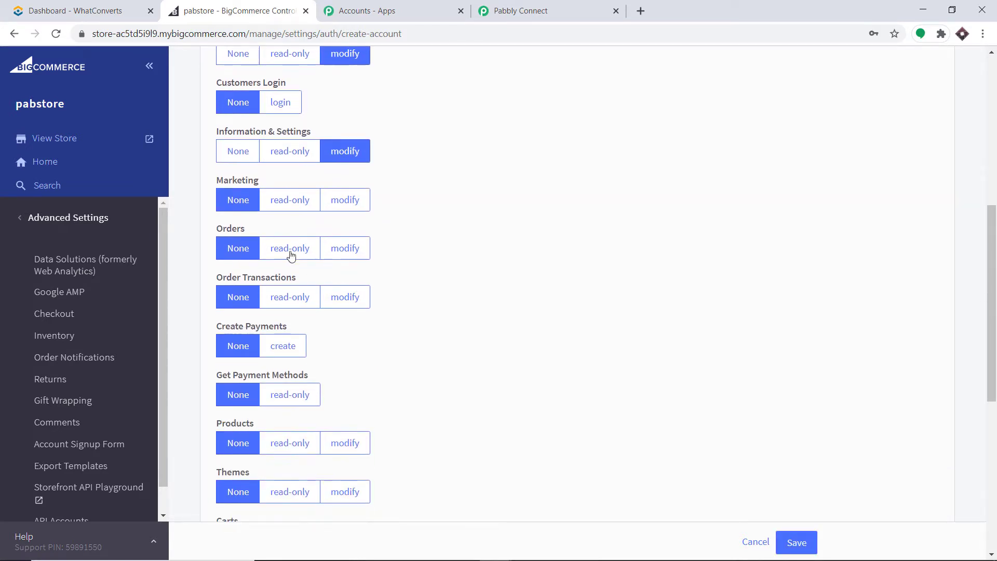
{"action": "left_click", "coordinate": [346, 250]}
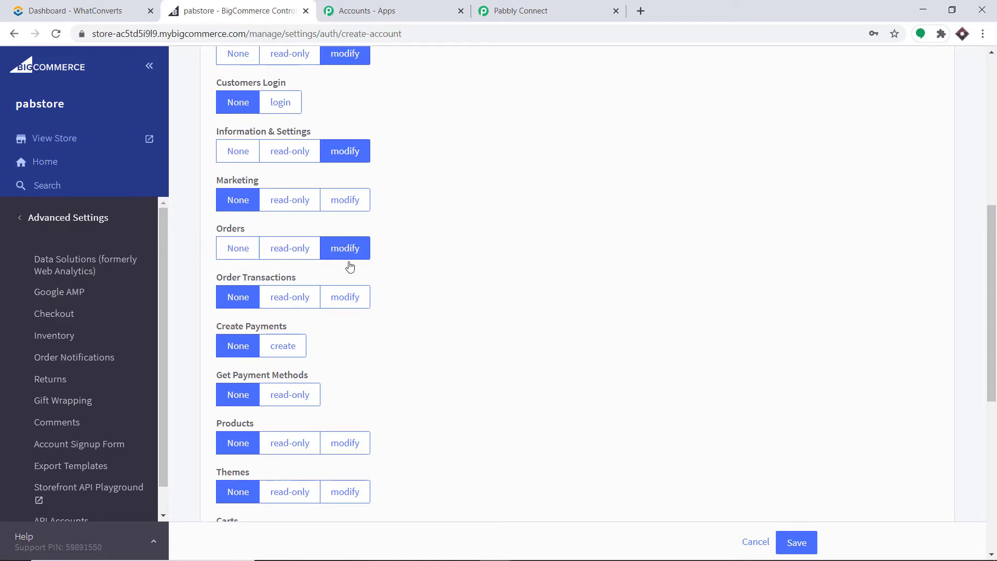
{"action": "left_click", "coordinate": [349, 294]}
{"action": "scroll", "coordinate": [445, 275], "scroll_direction": "up", "scroll_amount": 3}
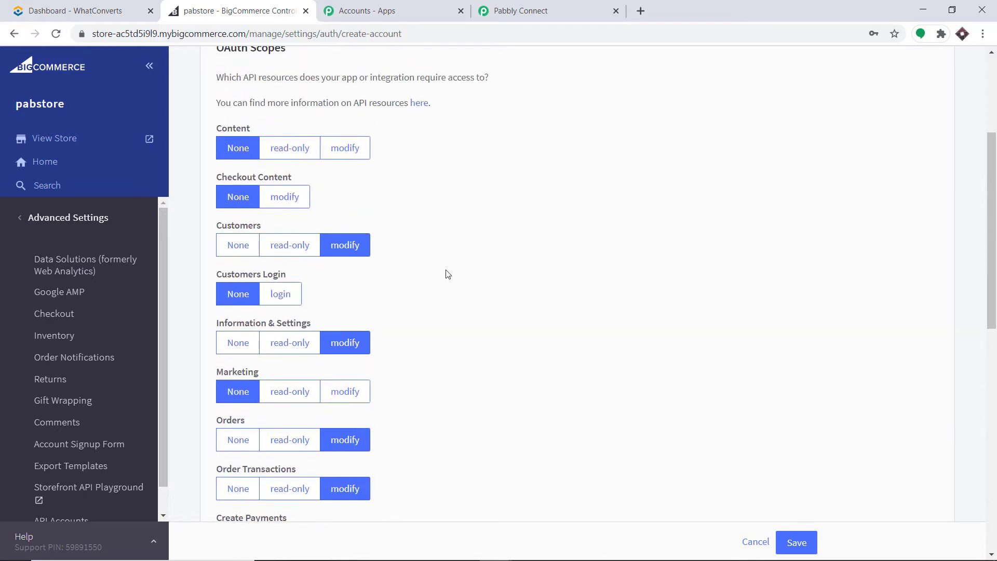
{"action": "scroll", "coordinate": [436, 251], "scroll_direction": "down", "scroll_amount": 3}
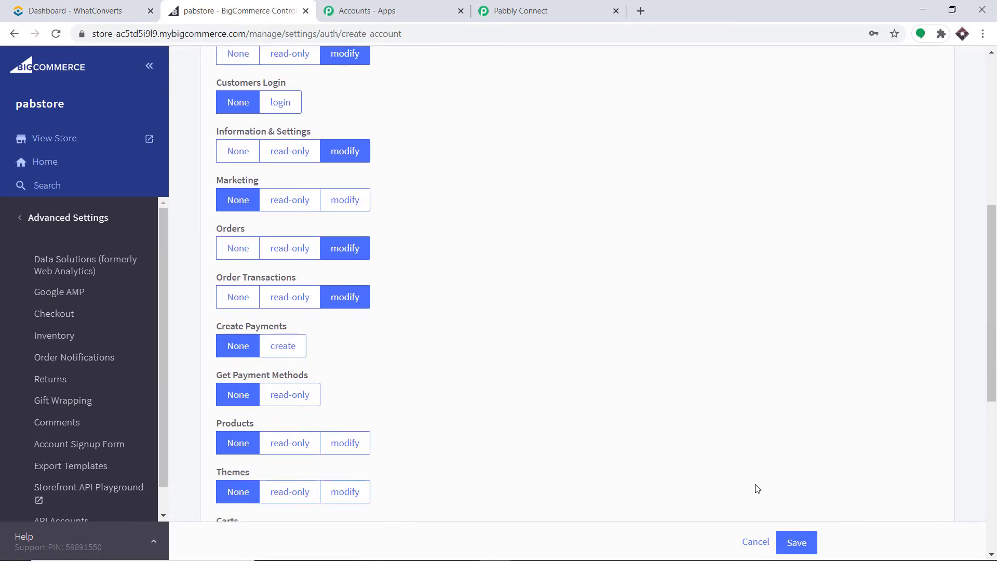
{"action": "left_click", "coordinate": [805, 542]}
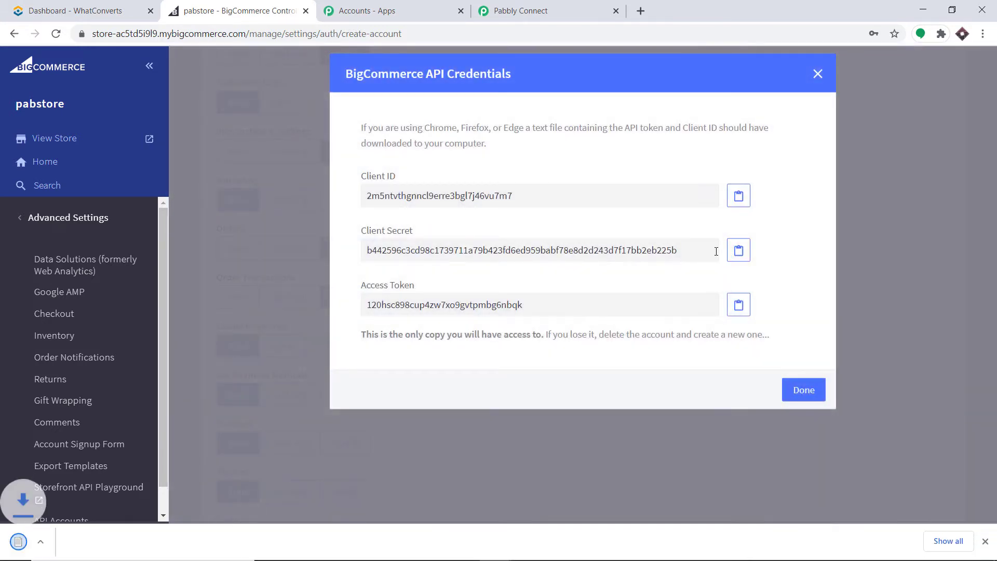
Copy the BigCommerce Client ID into Pabbly's Client Id field.
{"action": "double_click", "coordinate": [415, 197]}
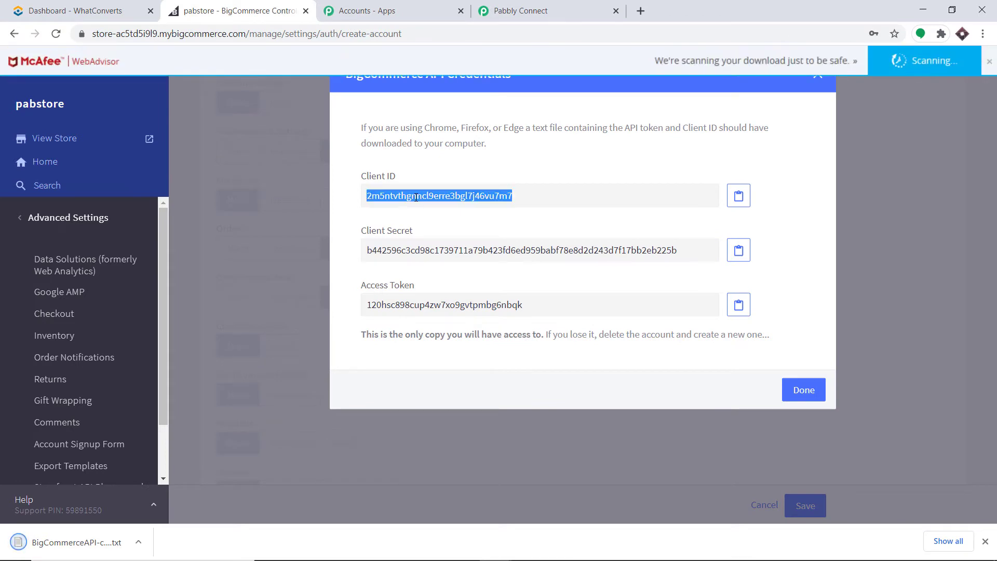
{"action": "right_click", "coordinate": [416, 198]}
{"action": "left_click", "coordinate": [436, 204]}
{"action": "left_click", "coordinate": [540, 8]}
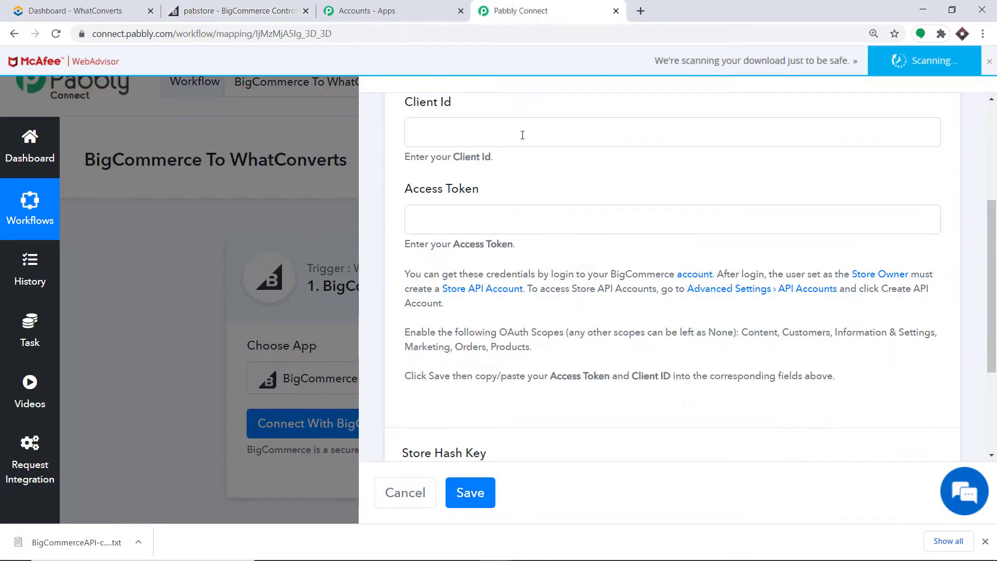
{"action": "left_click", "coordinate": [466, 139]}
{"action": "right_click", "coordinate": [465, 139]}
{"action": "left_click", "coordinate": [503, 243]}
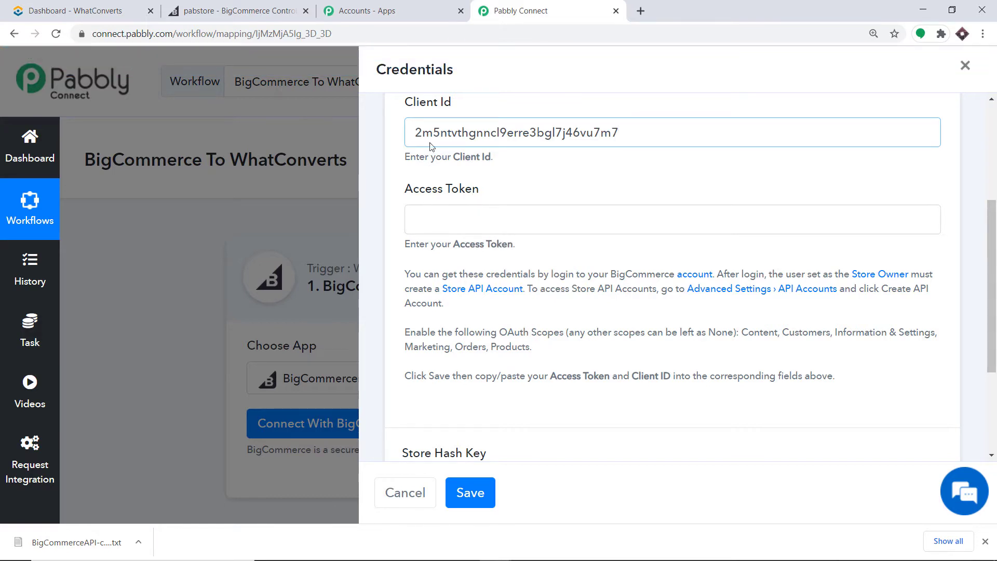
Copy the Access Token into Pabbly's Access Token field and save the connection.
{"action": "left_click", "coordinate": [237, 10]}
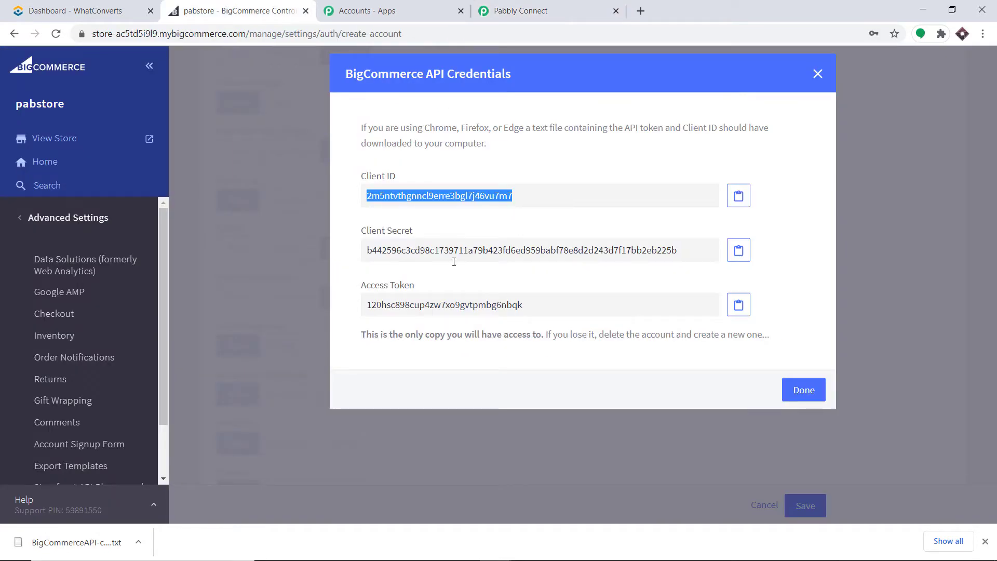
{"action": "double_click", "coordinate": [430, 305]}
{"action": "right_click", "coordinate": [430, 307]}
{"action": "left_click", "coordinate": [437, 315]}
{"action": "left_click", "coordinate": [561, 12]}
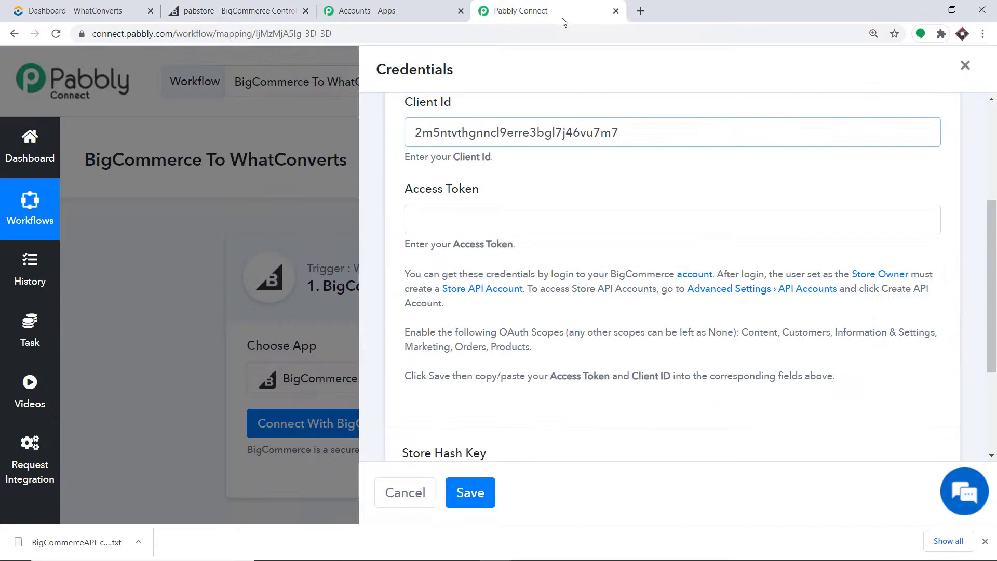
{"action": "right_click", "coordinate": [465, 222]}
{"action": "left_click", "coordinate": [510, 323]}
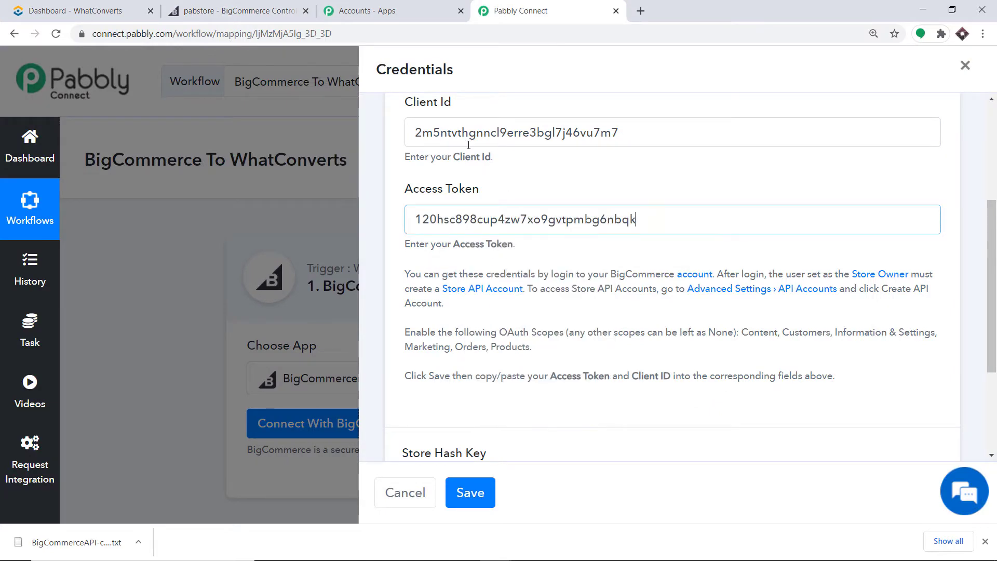
{"action": "scroll", "coordinate": [468, 167], "scroll_direction": "up", "scroll_amount": 2}
{"action": "scroll", "coordinate": [482, 218], "scroll_direction": "down", "scroll_amount": 2}
{"action": "scroll", "coordinate": [471, 198], "scroll_direction": "down", "scroll_amount": 3}
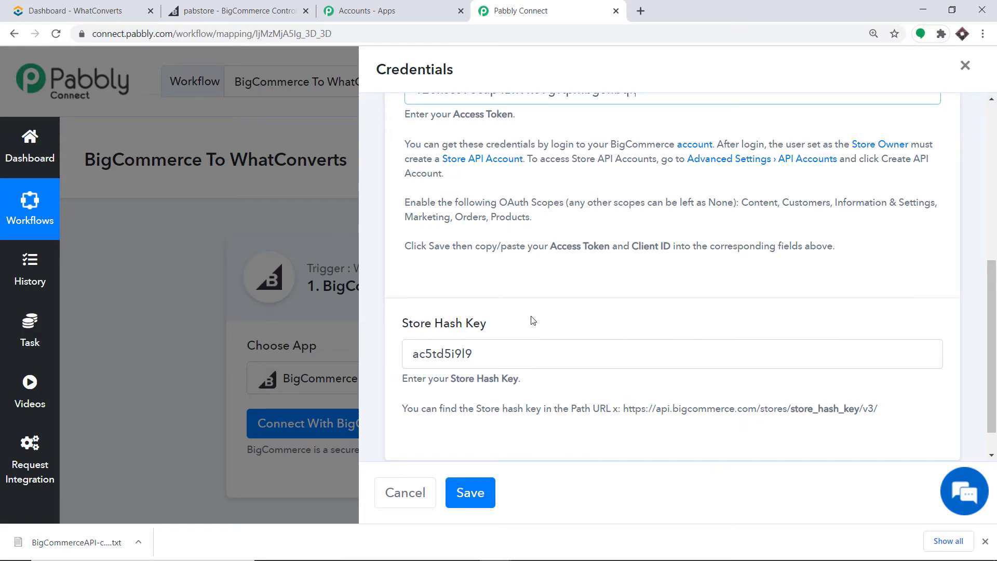
{"action": "left_click", "coordinate": [470, 493]}
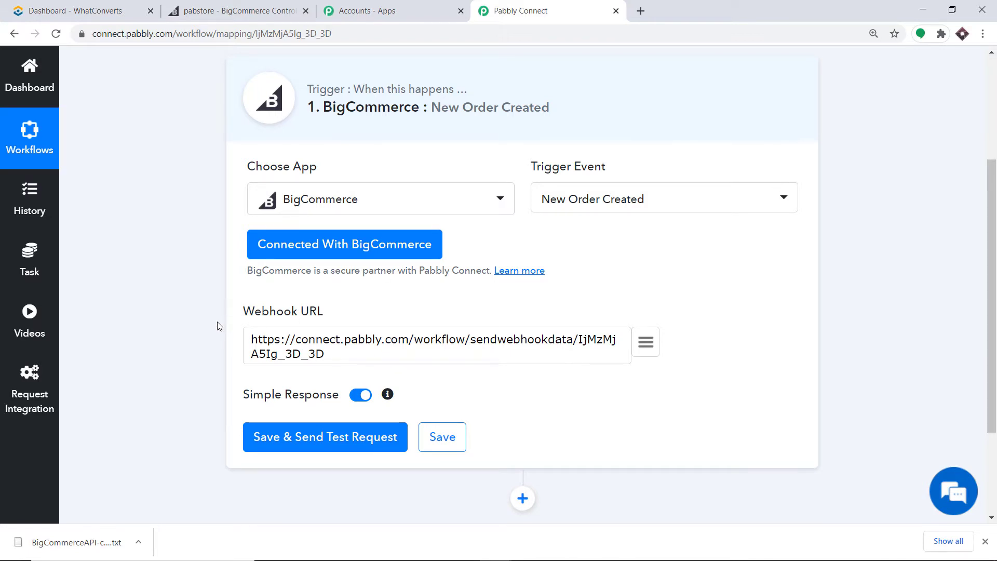
Save the trigger with a test request and start capturing the webhook response.
{"action": "scroll", "coordinate": [403, 315], "scroll_direction": "down", "scroll_amount": 1}
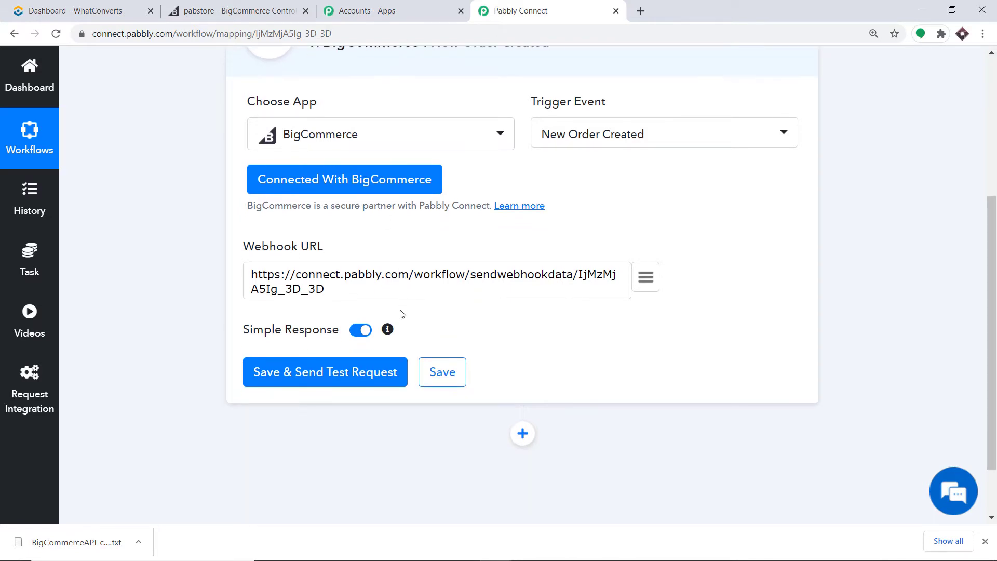
{"action": "left_click", "coordinate": [330, 378]}
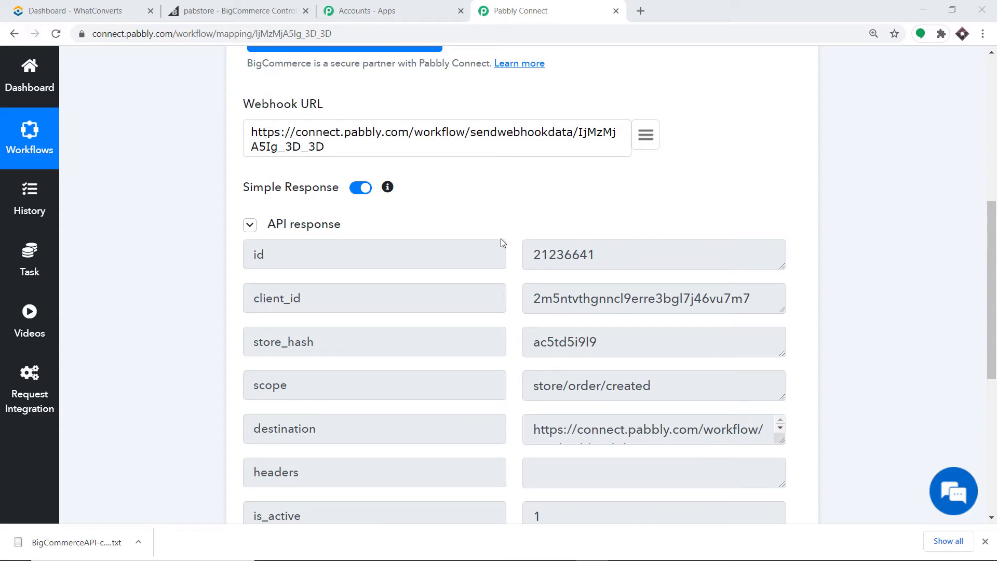
{"action": "scroll", "coordinate": [518, 244], "scroll_direction": "down", "scroll_amount": 5}
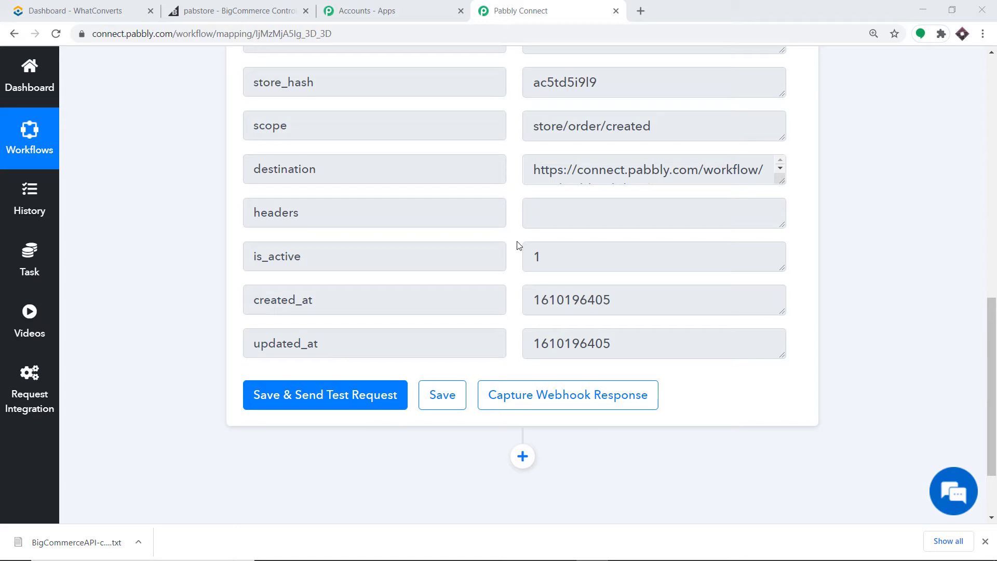
{"action": "left_click", "coordinate": [544, 391]}
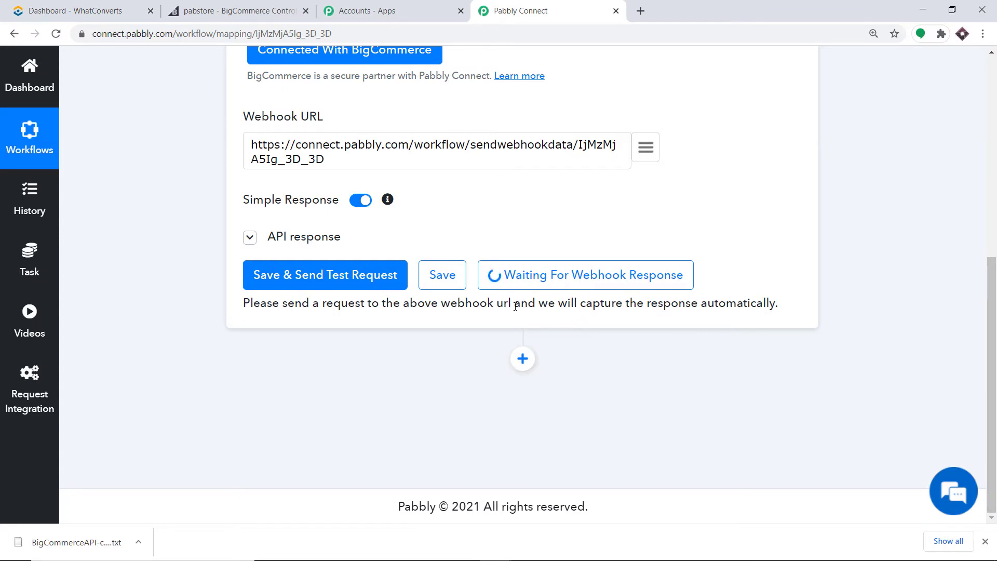
Close the BigCommerce API credentials dialog and open the live storefront.
{"action": "left_click", "coordinate": [205, 6]}
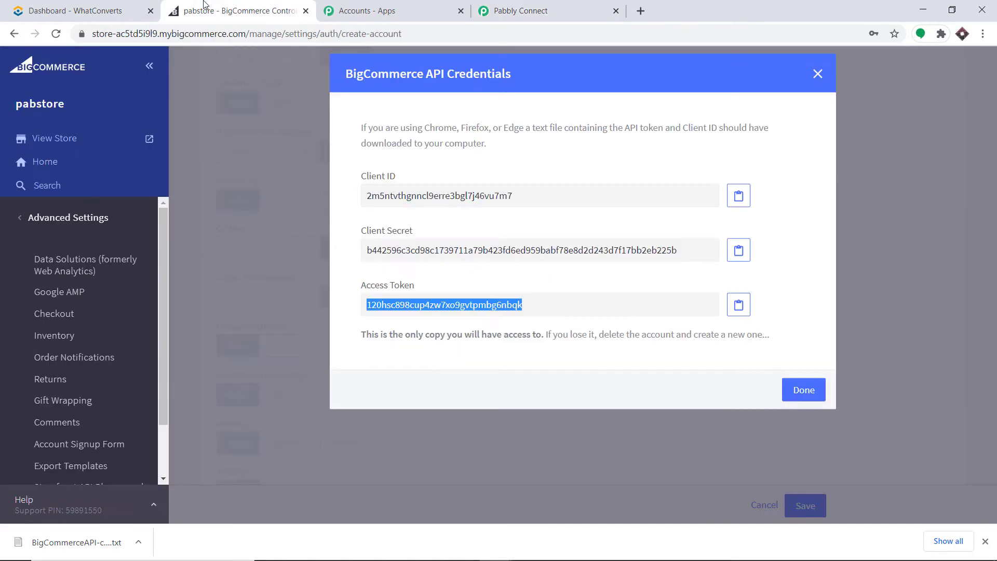
{"action": "left_click", "coordinate": [812, 390]}
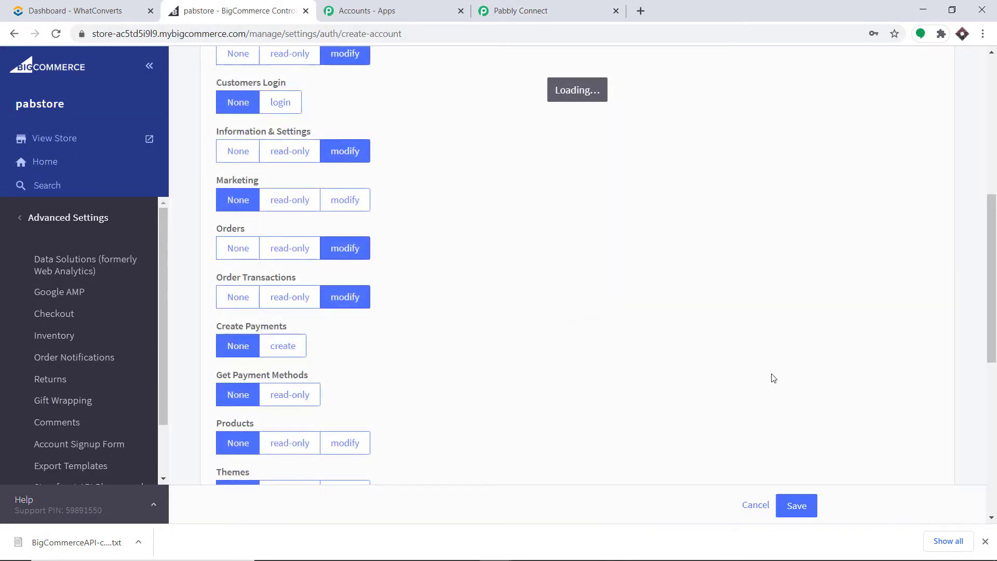
{"action": "left_click", "coordinate": [85, 139]}
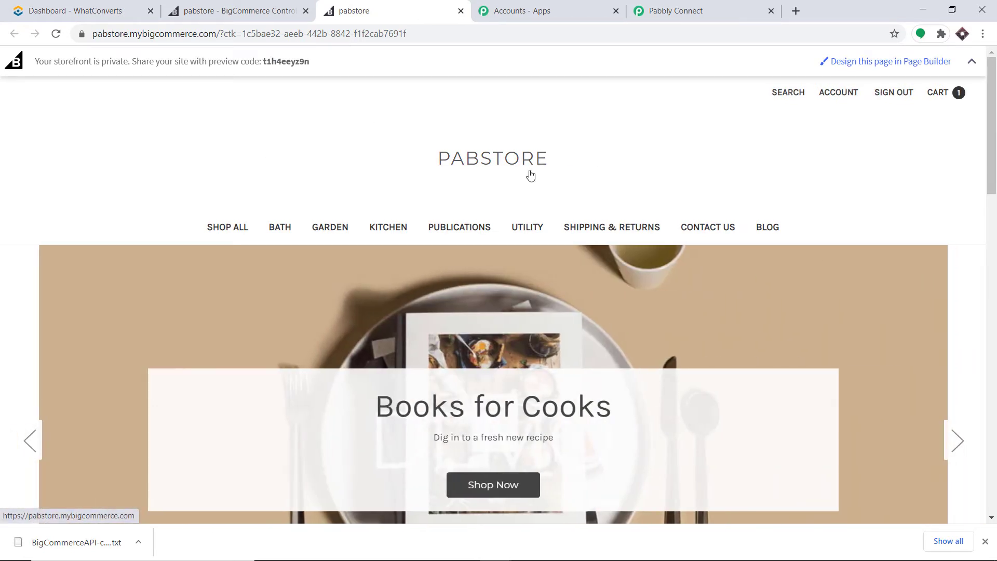
Add the Nokia N70 from the Utility category to the cart and proceed to checkout.
{"action": "left_click", "coordinate": [532, 228]}
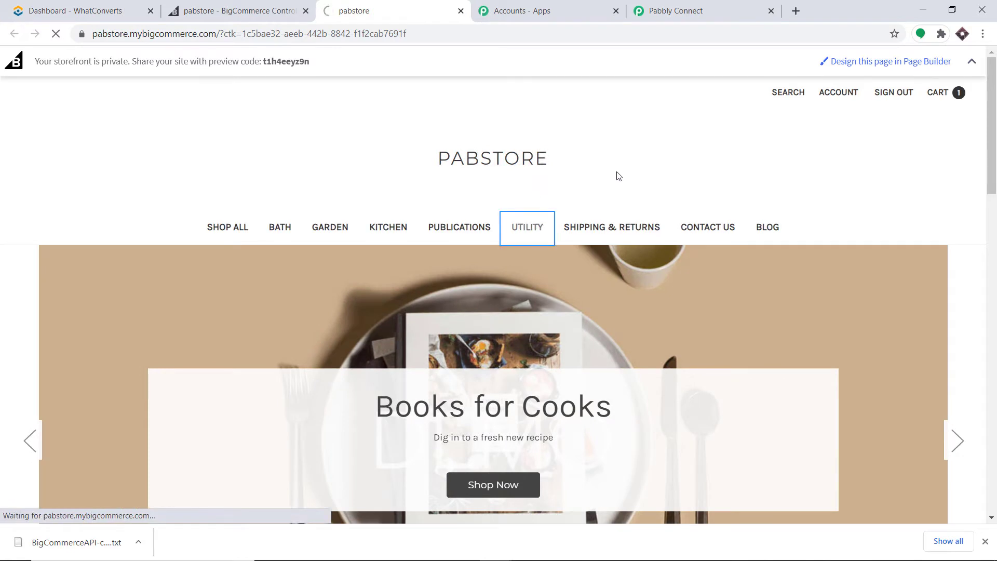
{"action": "scroll", "coordinate": [578, 201], "scroll_direction": "down", "scroll_amount": 4}
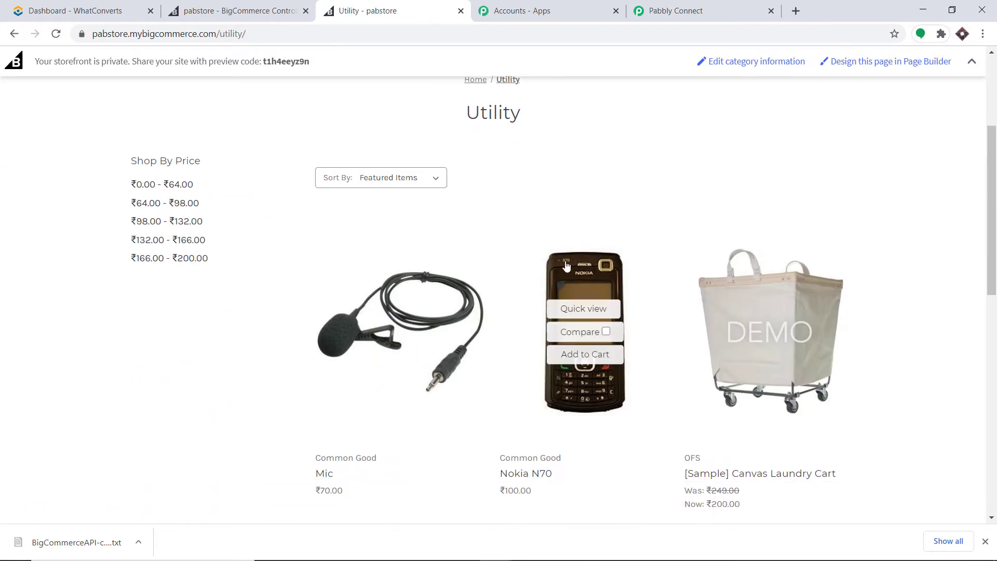
{"action": "left_click", "coordinate": [575, 287]}
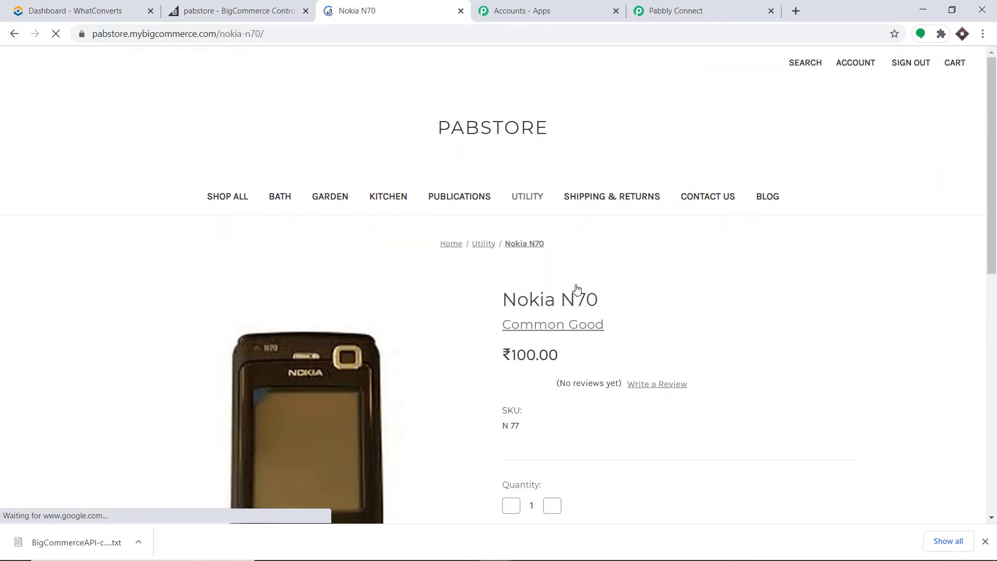
{"action": "scroll", "coordinate": [541, 227], "scroll_direction": "down", "scroll_amount": 4}
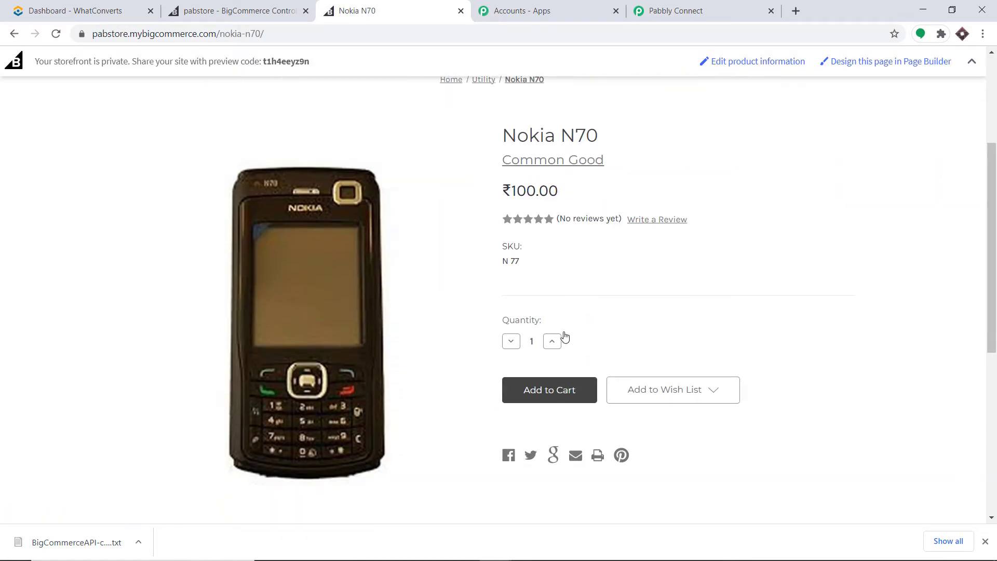
{"action": "left_click", "coordinate": [574, 394]}
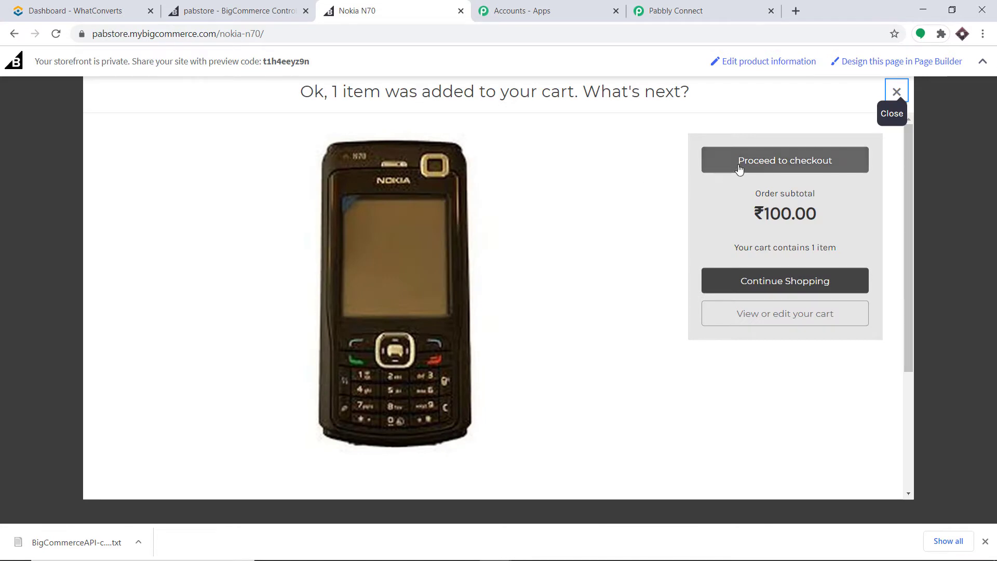
{"action": "left_click", "coordinate": [739, 169]}
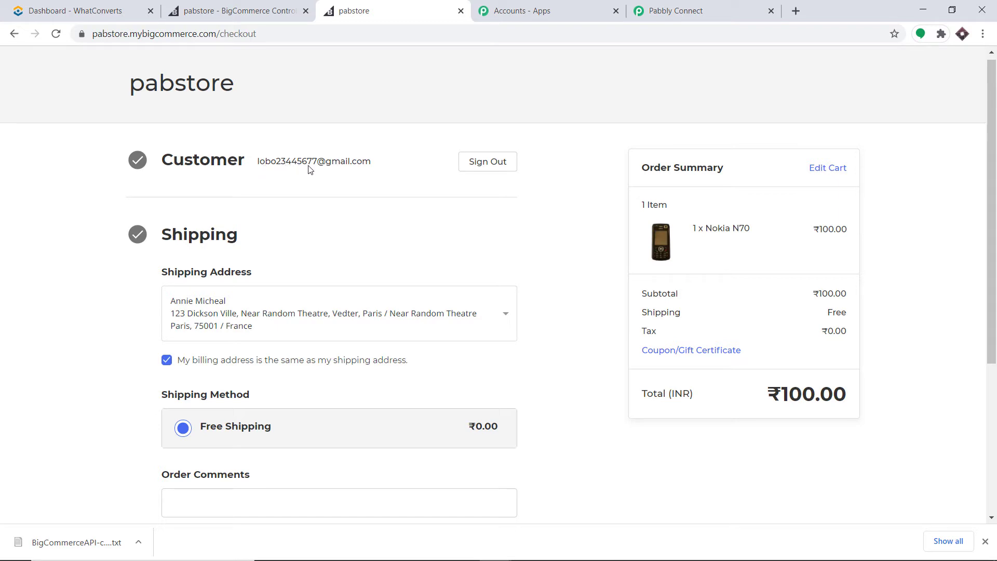
Check out with free shipping and the saved Visa test card plus CVV, then place the order.
{"action": "scroll", "coordinate": [403, 174], "scroll_direction": "down", "scroll_amount": 1}
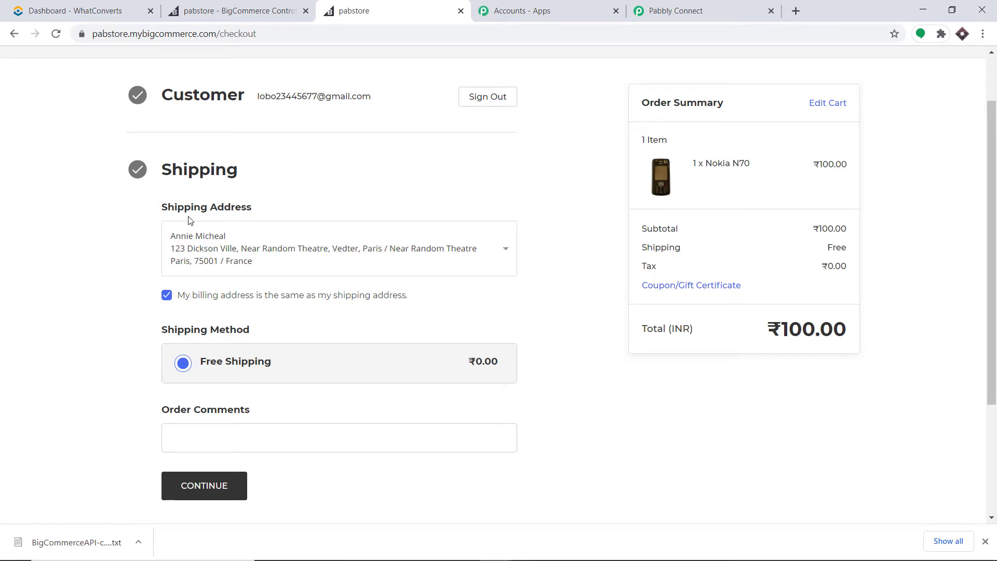
{"action": "scroll", "coordinate": [244, 239], "scroll_direction": "down", "scroll_amount": 3}
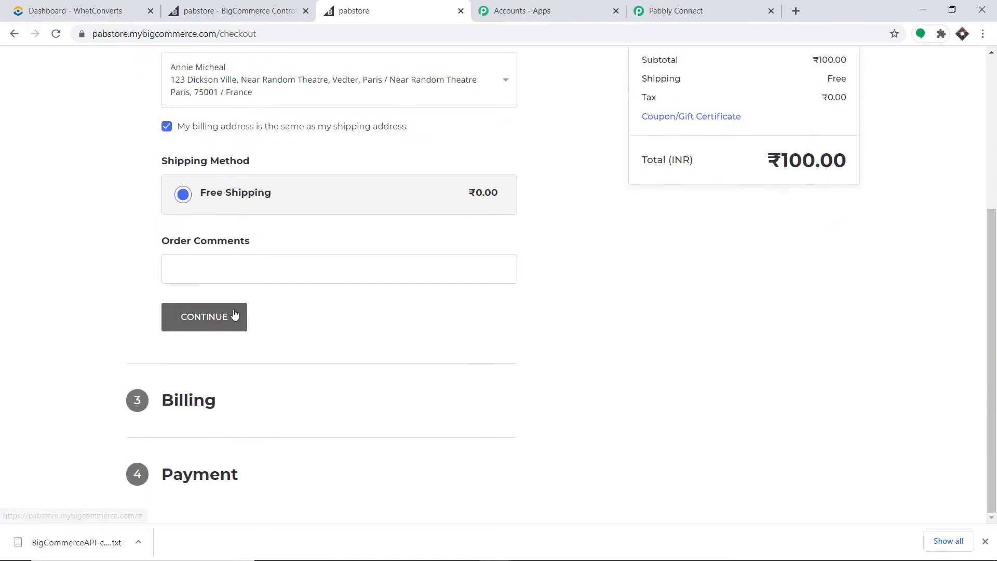
{"action": "left_click", "coordinate": [234, 314]}
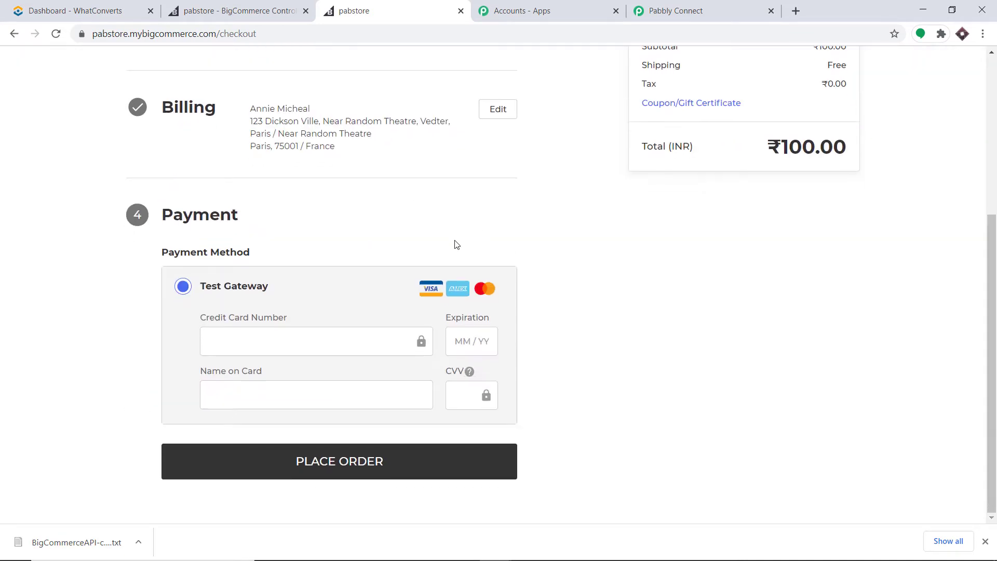
{"action": "left_click", "coordinate": [319, 353]}
{"action": "left_click", "coordinate": [310, 375]}
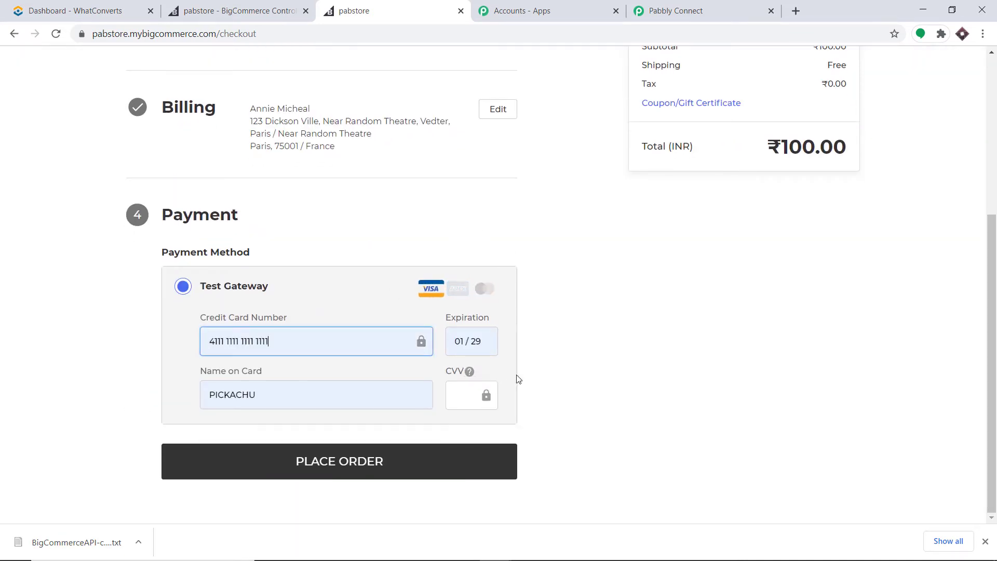
{"action": "left_click", "coordinate": [469, 397]}
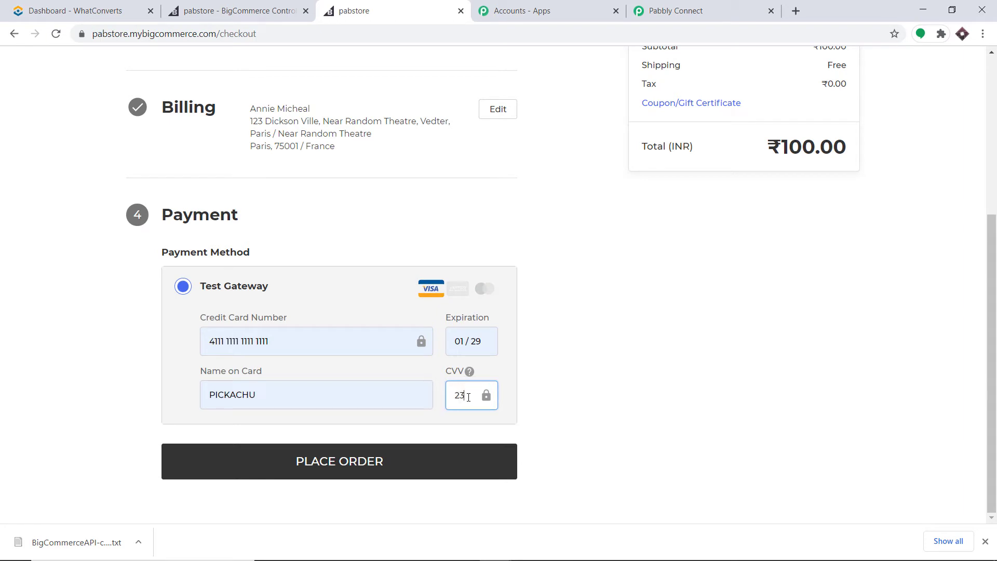
{"action": "left_click", "coordinate": [354, 470]}
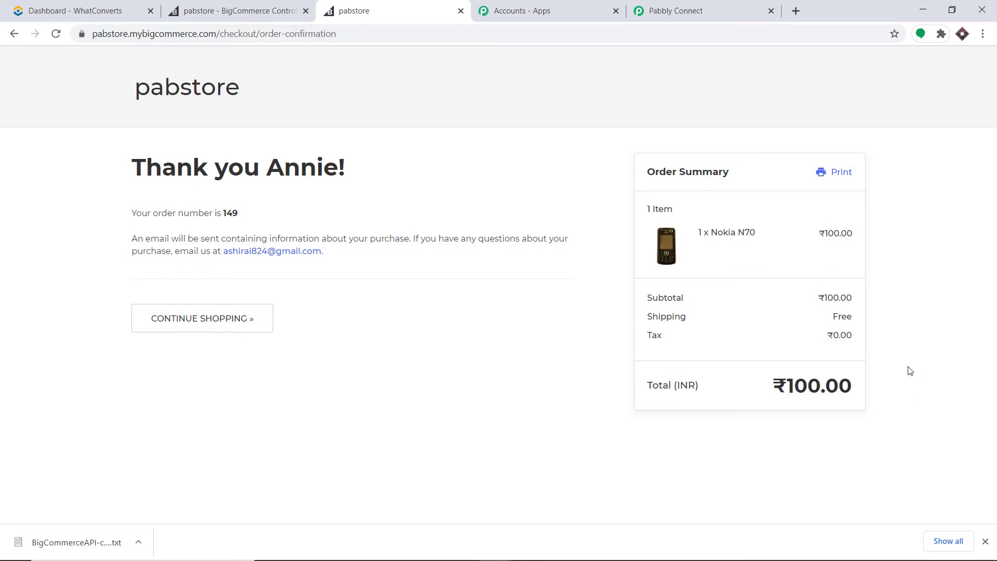
{"action": "left_click", "coordinate": [679, 8]}
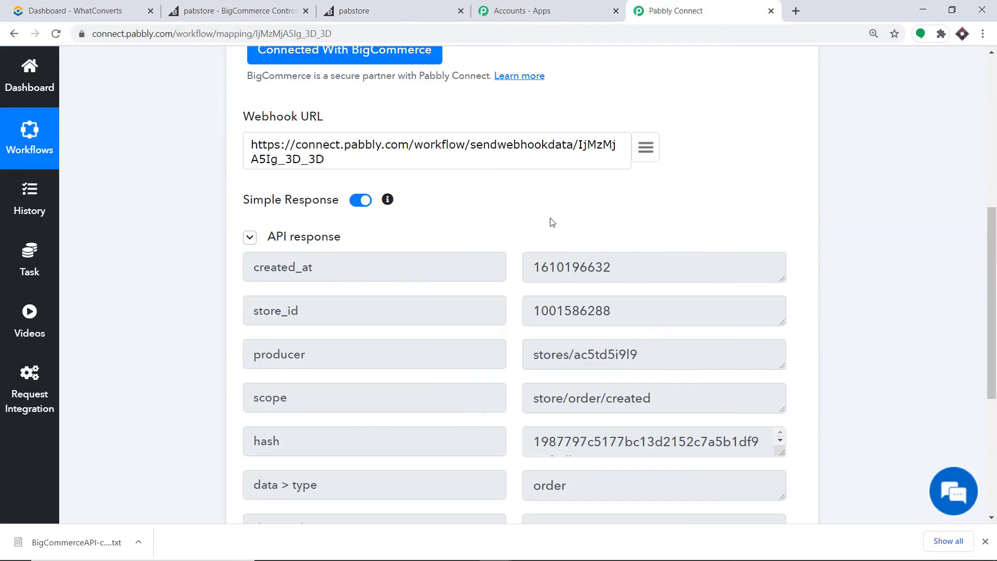
{"action": "scroll", "coordinate": [551, 221], "scroll_direction": "down", "scroll_amount": 1}
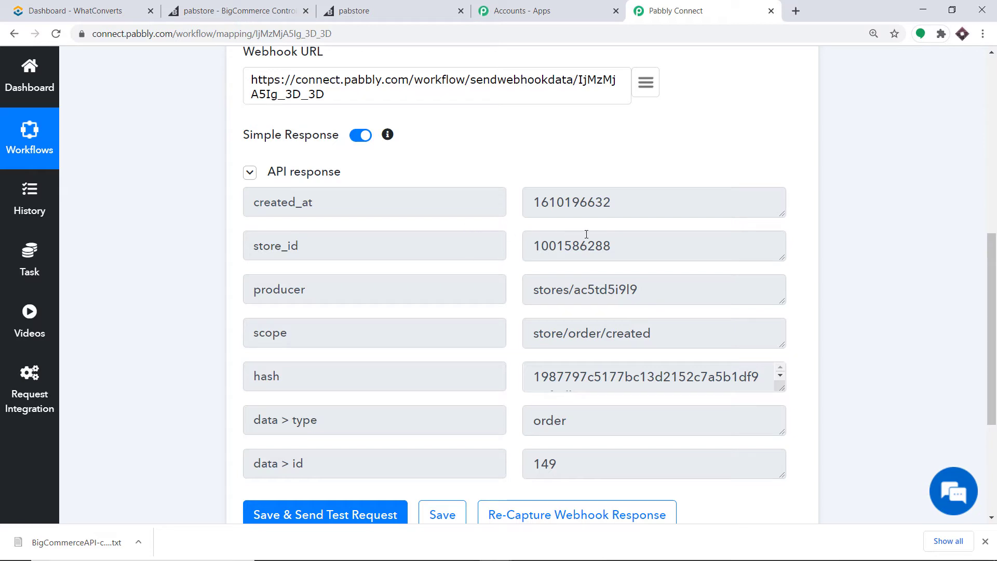
{"action": "scroll", "coordinate": [523, 260], "scroll_direction": "down", "scroll_amount": 3}
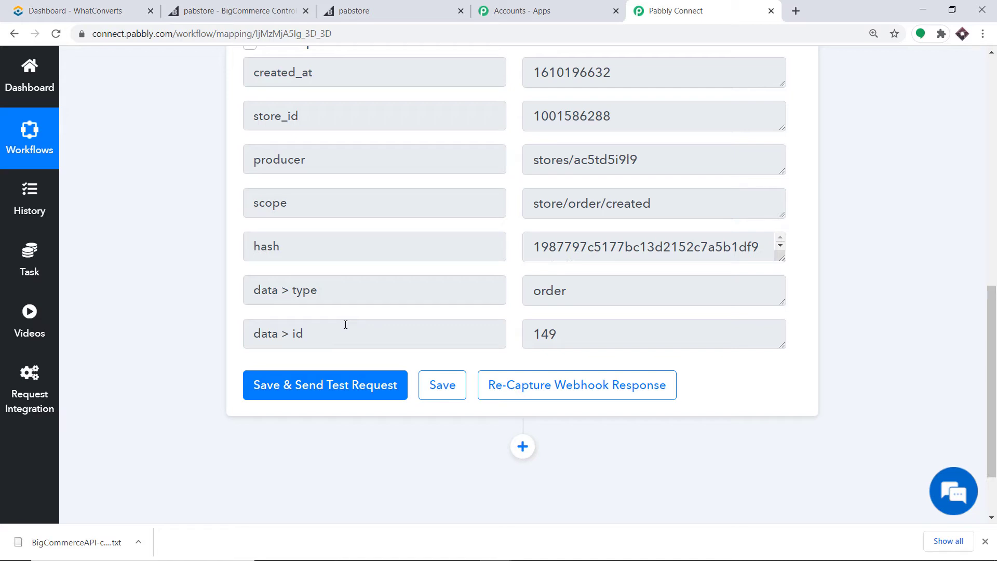
{"action": "scroll", "coordinate": [517, 363], "scroll_direction": "down", "scroll_amount": 2}
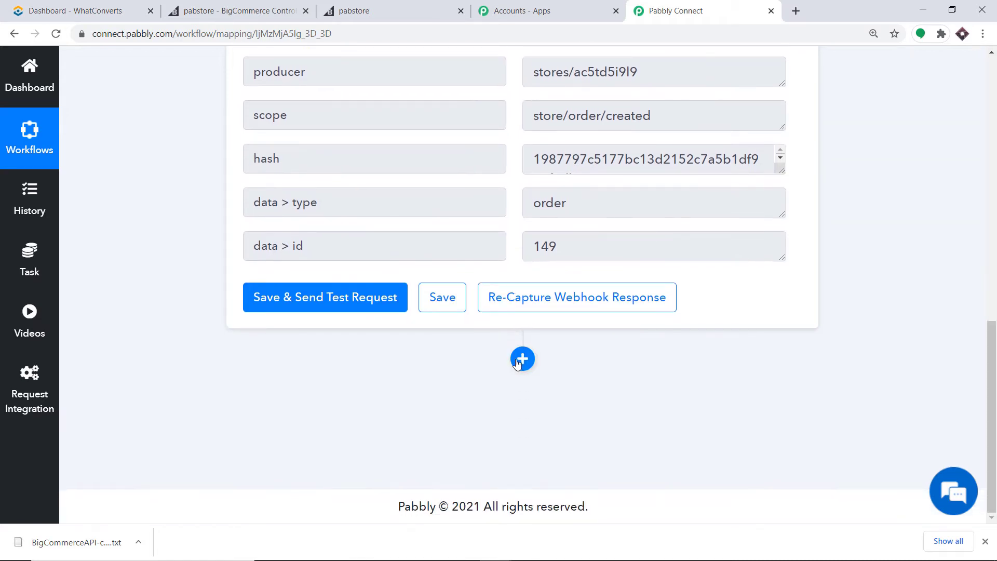
Add a new action step below the trigger using the BigCommerce app.
{"action": "left_click", "coordinate": [517, 362]}
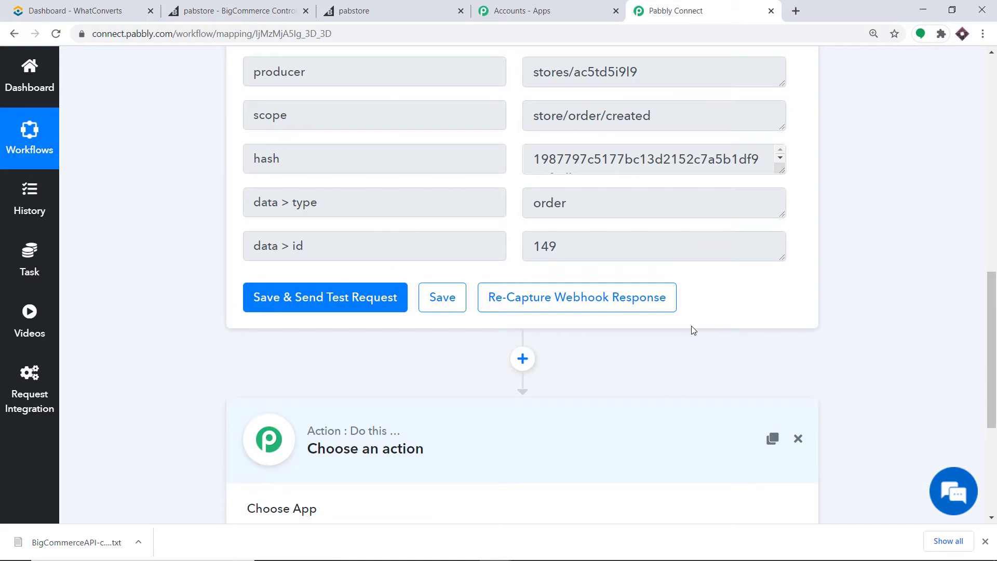
{"action": "scroll", "coordinate": [777, 325], "scroll_direction": "down", "scroll_amount": 5}
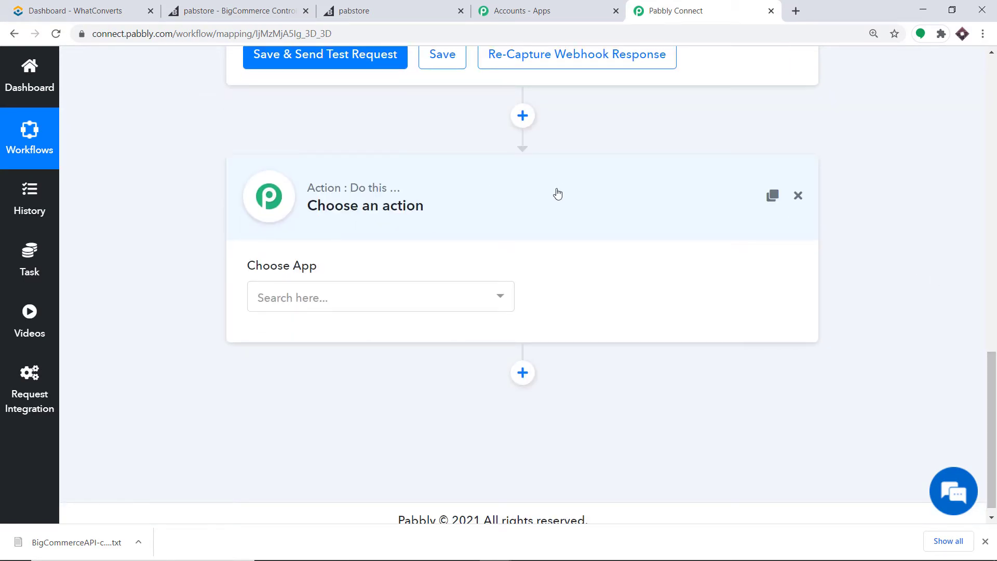
{"action": "left_click", "coordinate": [370, 303]}
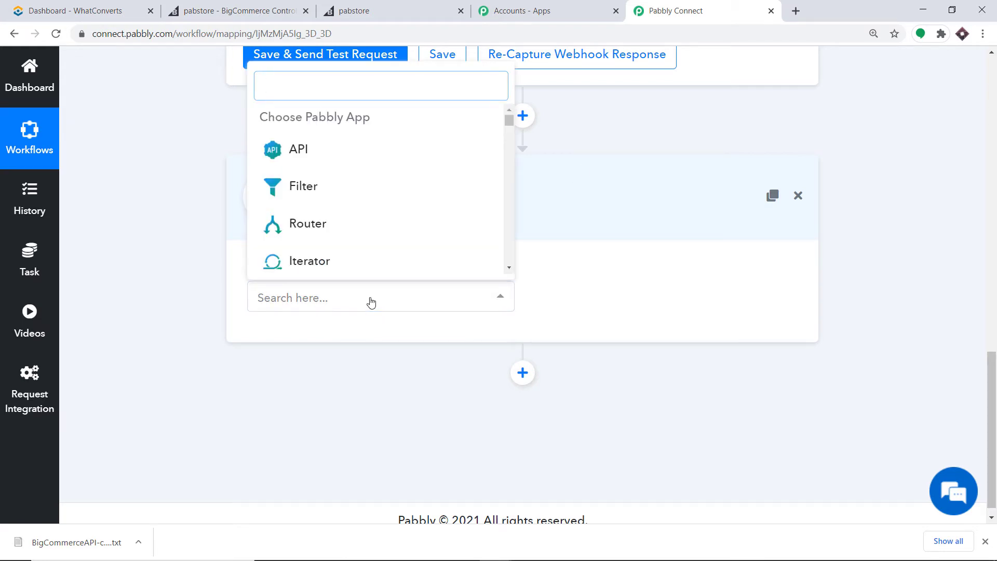
{"action": "type", "text": "big"}
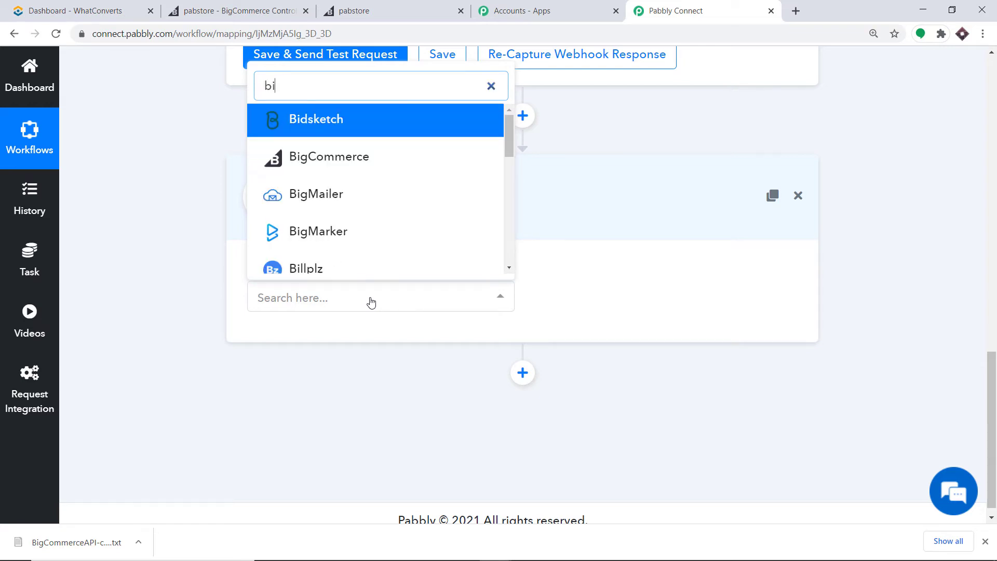
{"action": "left_click", "coordinate": [376, 173]}
Set the action event to Get Order By Id and start the BigCommerce connection.
{"action": "left_click", "coordinate": [619, 298]}
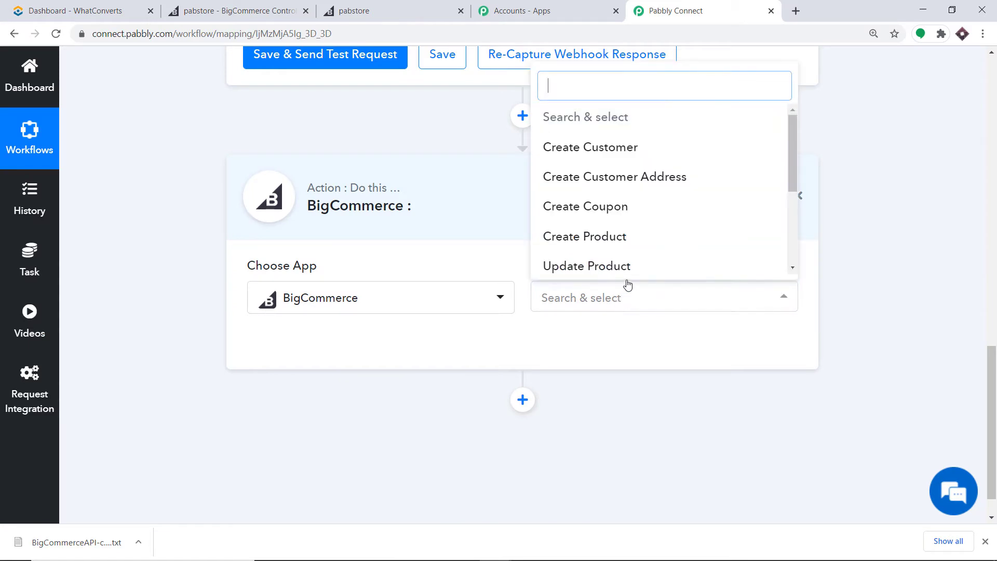
{"action": "scroll", "coordinate": [672, 223], "scroll_direction": "down", "scroll_amount": 3}
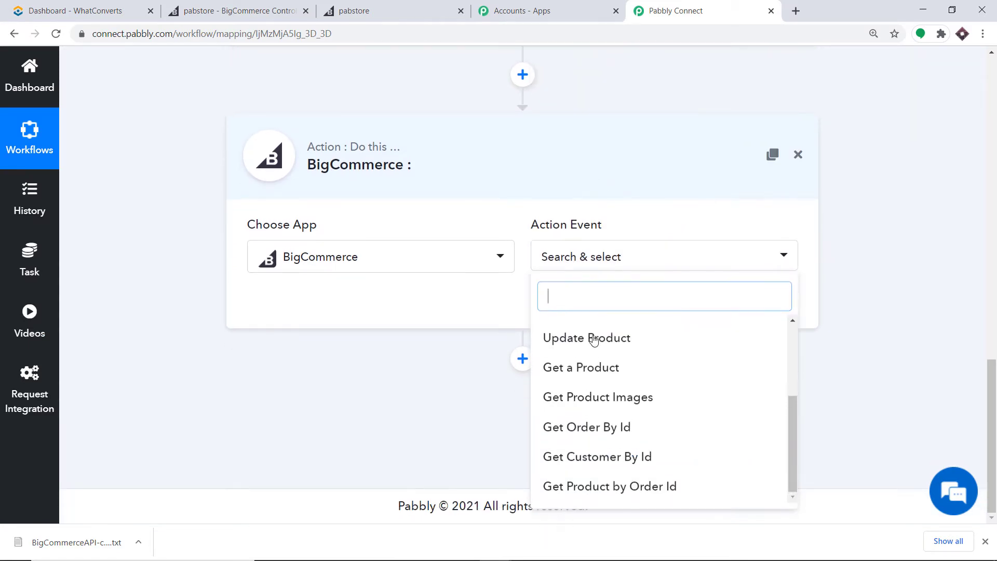
{"action": "scroll", "coordinate": [674, 213], "scroll_direction": "down", "scroll_amount": 2}
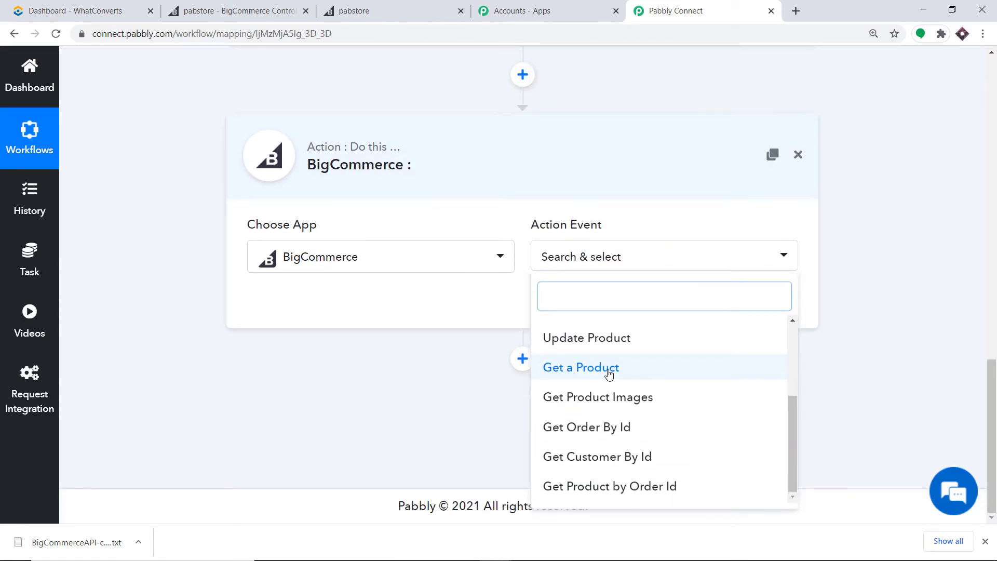
{"action": "left_click", "coordinate": [648, 430]}
{"action": "left_click", "coordinate": [342, 311]}
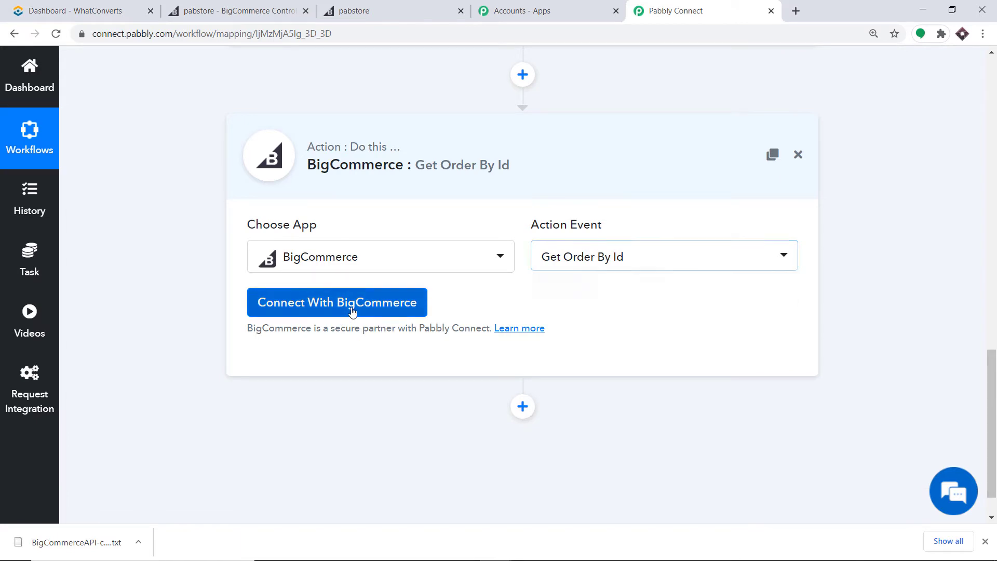
Connect the step with the existing BigCommerce #14 credentials and save.
{"action": "scroll", "coordinate": [474, 238], "scroll_direction": "down", "scroll_amount": 1}
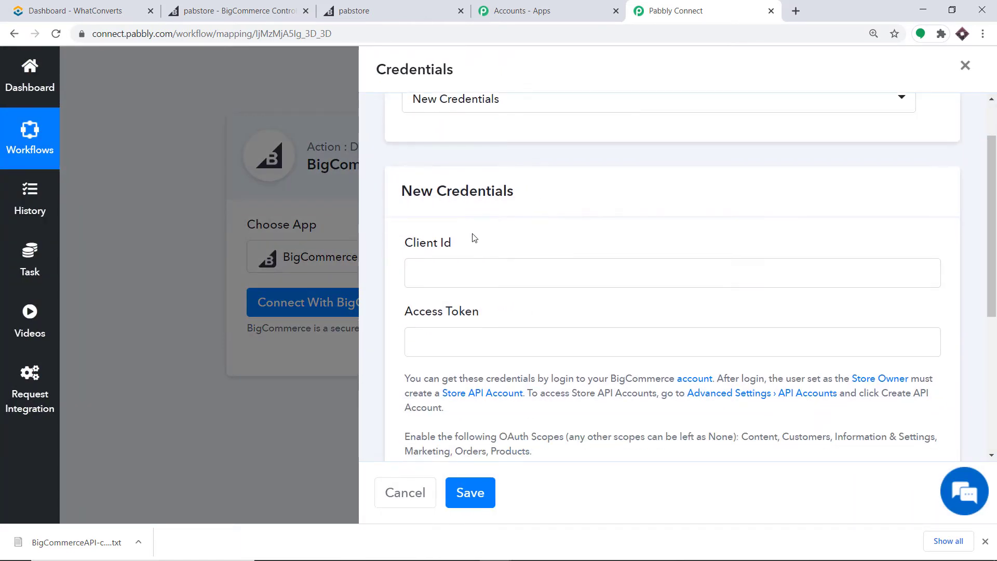
{"action": "scroll", "coordinate": [498, 318], "scroll_direction": "down", "scroll_amount": 2}
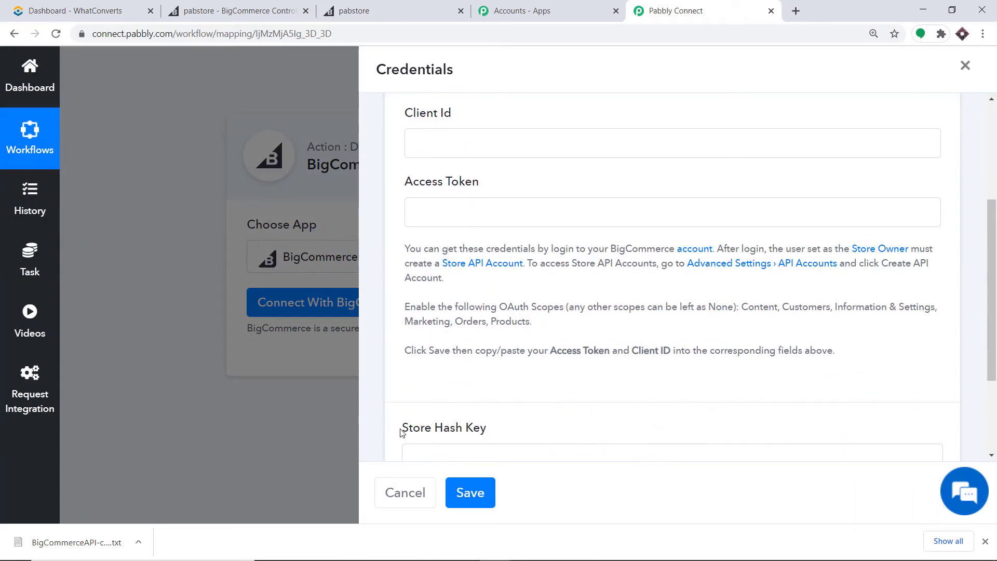
{"action": "scroll", "coordinate": [502, 386], "scroll_direction": "up", "scroll_amount": 2}
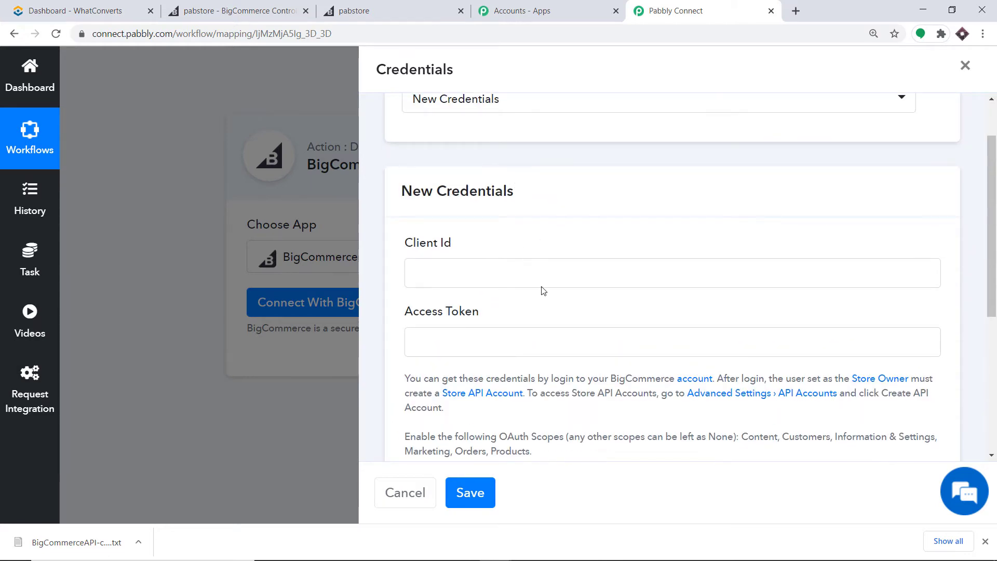
{"action": "scroll", "coordinate": [541, 312], "scroll_direction": "down", "scroll_amount": 2}
{"action": "scroll", "coordinate": [568, 353], "scroll_direction": "up", "scroll_amount": 3}
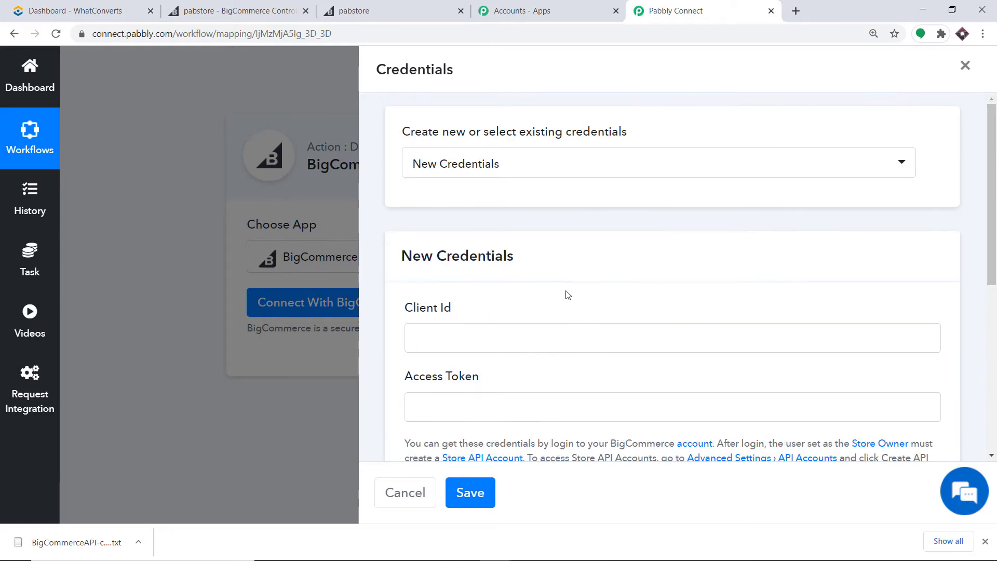
{"action": "left_click", "coordinate": [554, 164]}
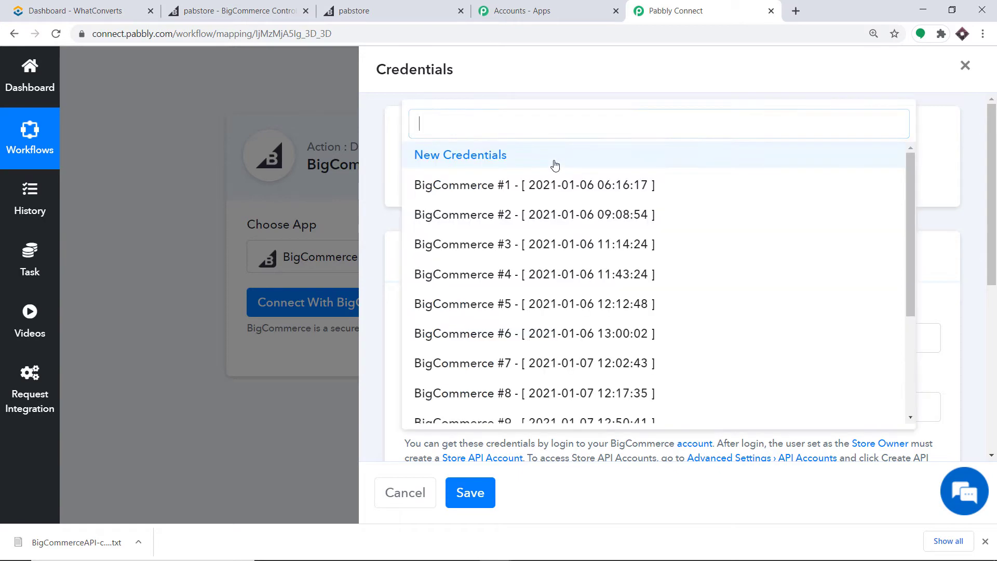
{"action": "scroll", "coordinate": [519, 208], "scroll_direction": "down", "scroll_amount": 3}
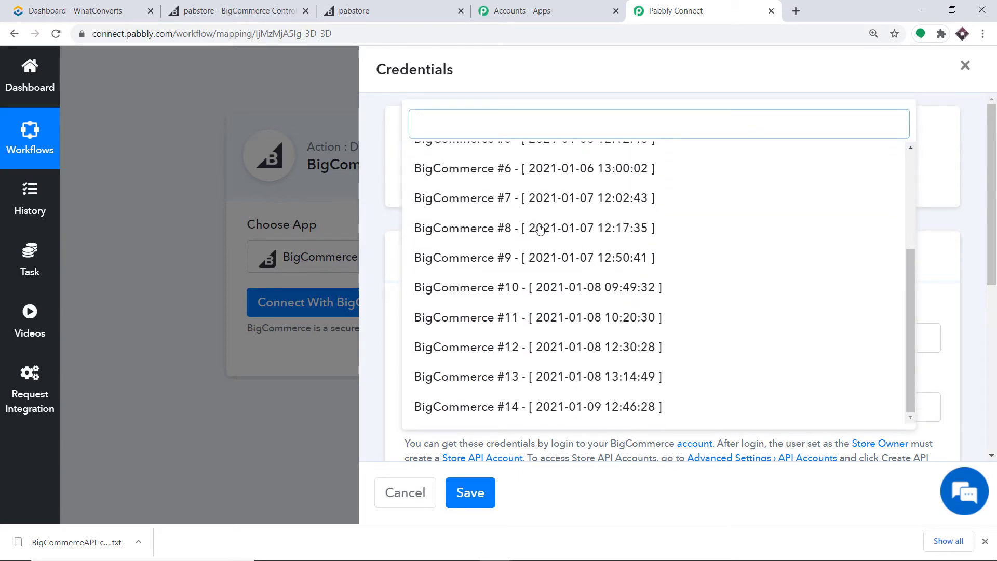
{"action": "left_click", "coordinate": [473, 407]}
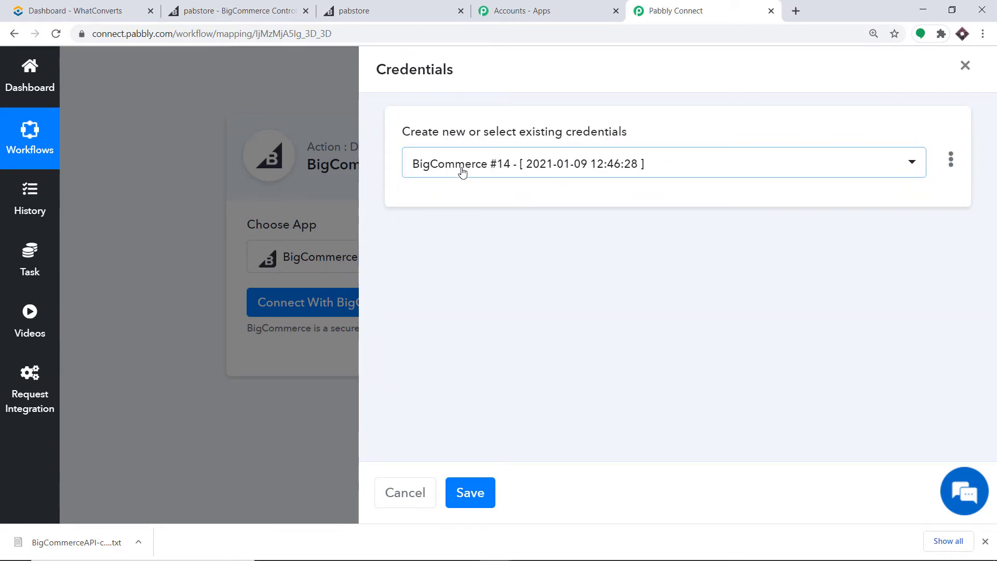
{"action": "left_click", "coordinate": [471, 492]}
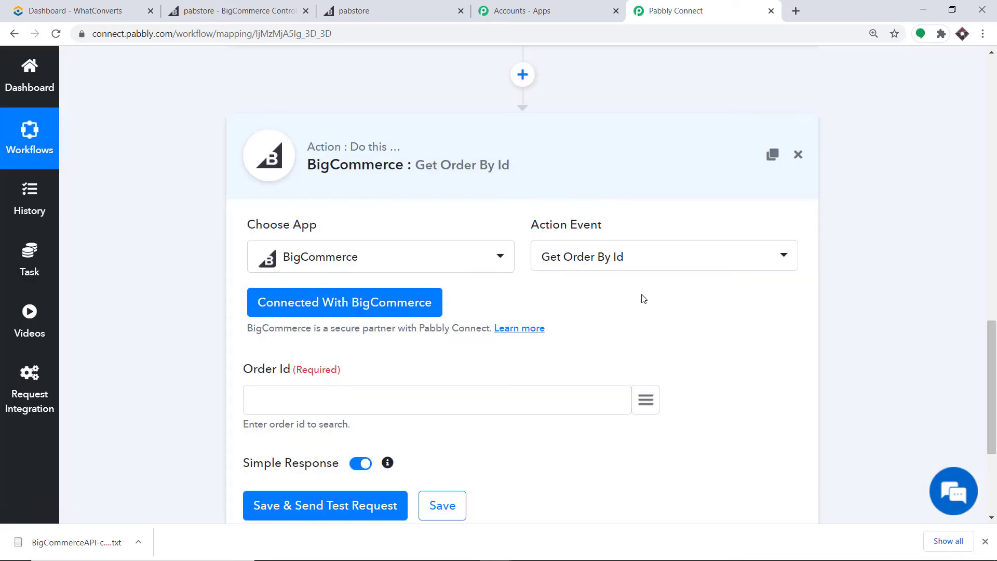
Map Order Id to the trigger's 'data > id' value 149 and send a test request.
{"action": "scroll", "coordinate": [624, 291], "scroll_direction": "down", "scroll_amount": 3}
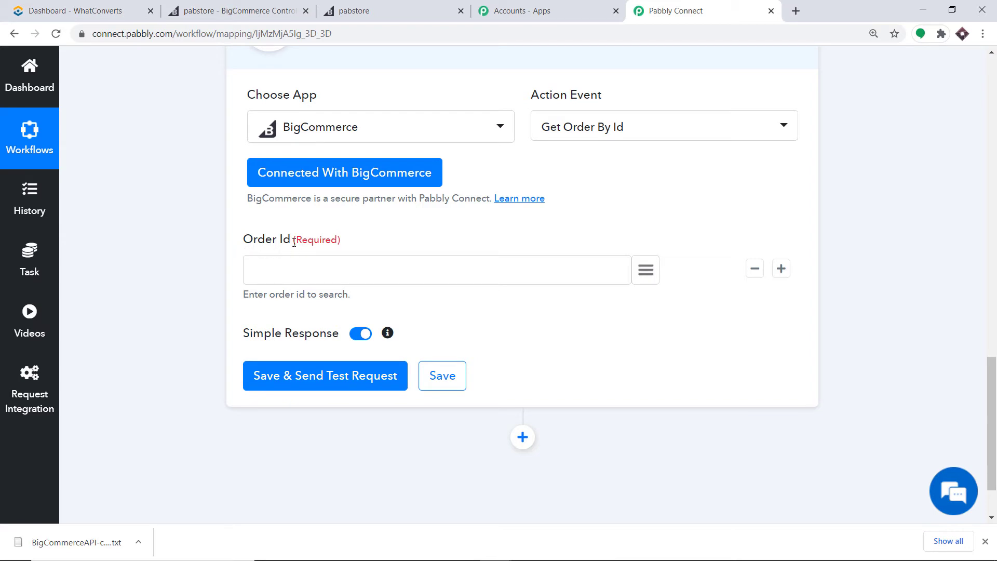
{"action": "scroll", "coordinate": [296, 249], "scroll_direction": "up", "scroll_amount": 8}
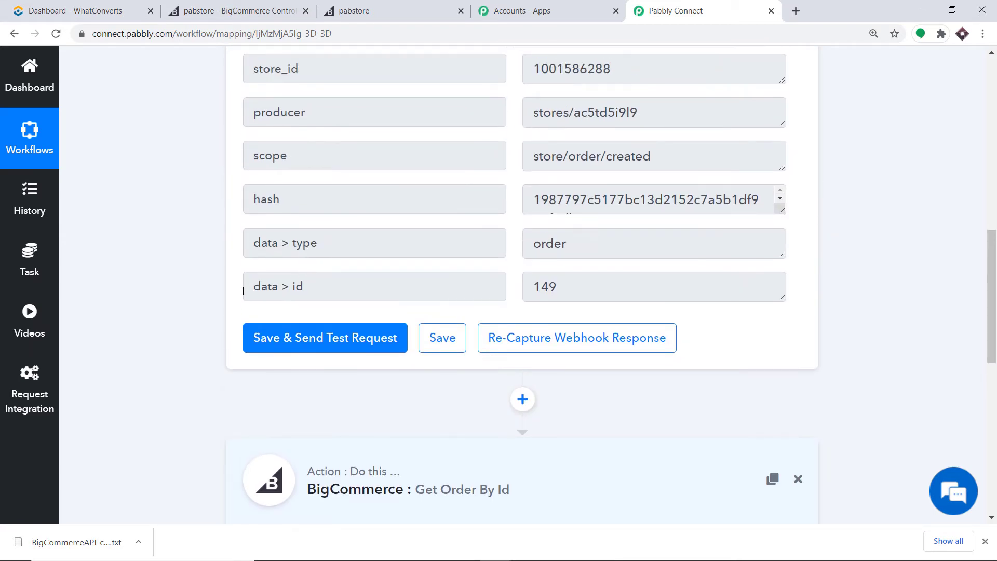
{"action": "scroll", "coordinate": [575, 272], "scroll_direction": "down", "scroll_amount": 6}
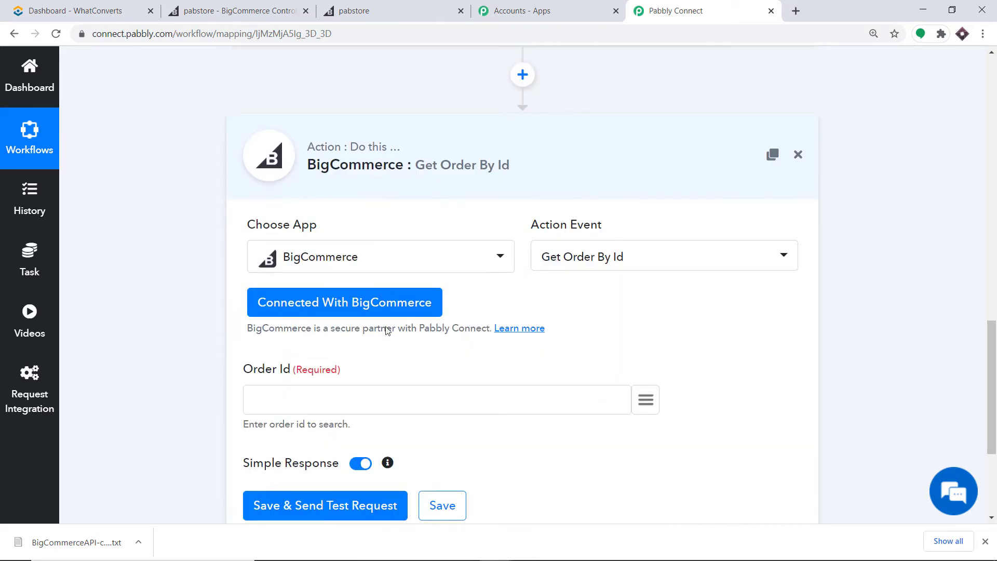
{"action": "scroll", "coordinate": [410, 354], "scroll_direction": "down", "scroll_amount": 1}
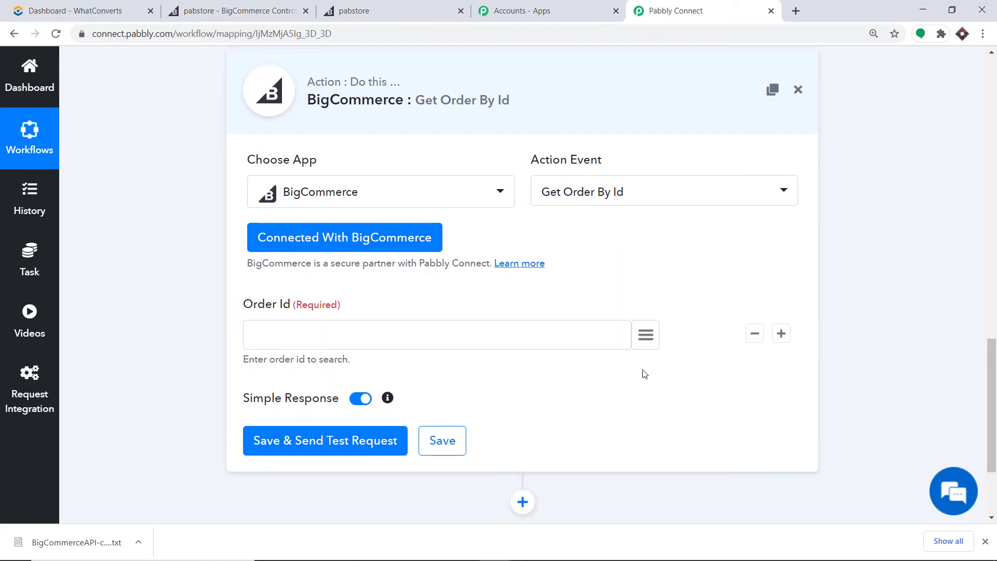
{"action": "left_click", "coordinate": [645, 334]}
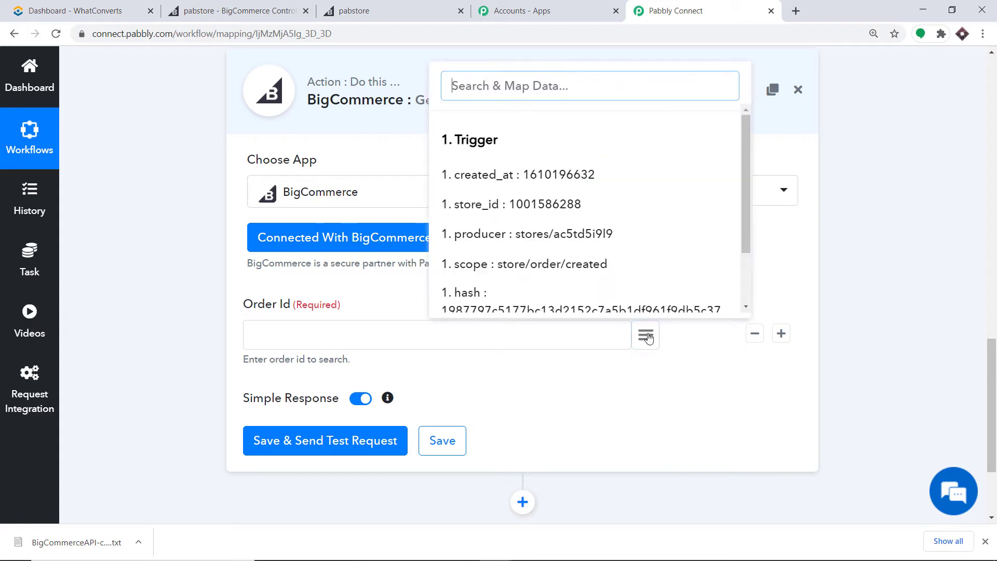
{"action": "scroll", "coordinate": [653, 299], "scroll_direction": "down", "scroll_amount": 2}
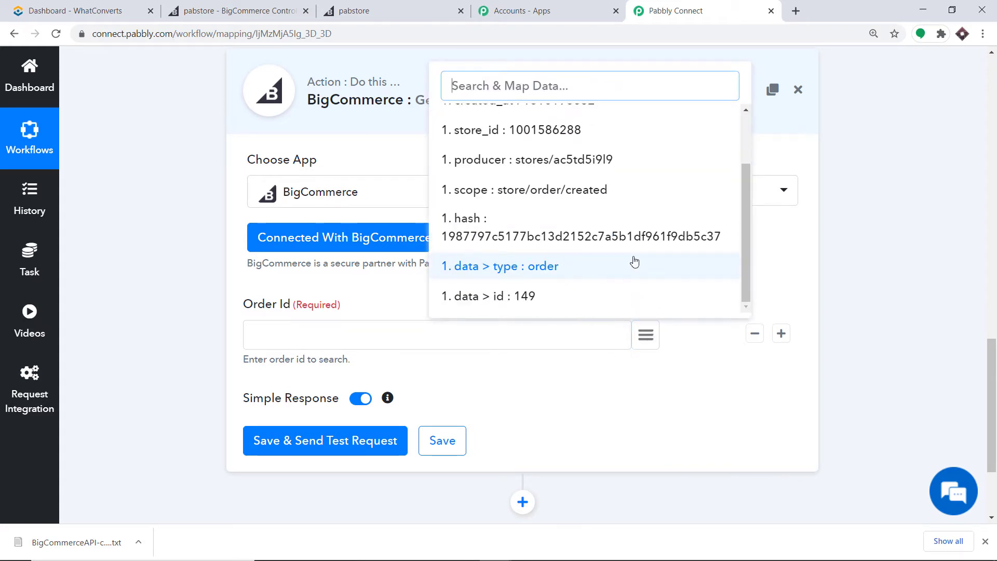
{"action": "left_click", "coordinate": [483, 296]}
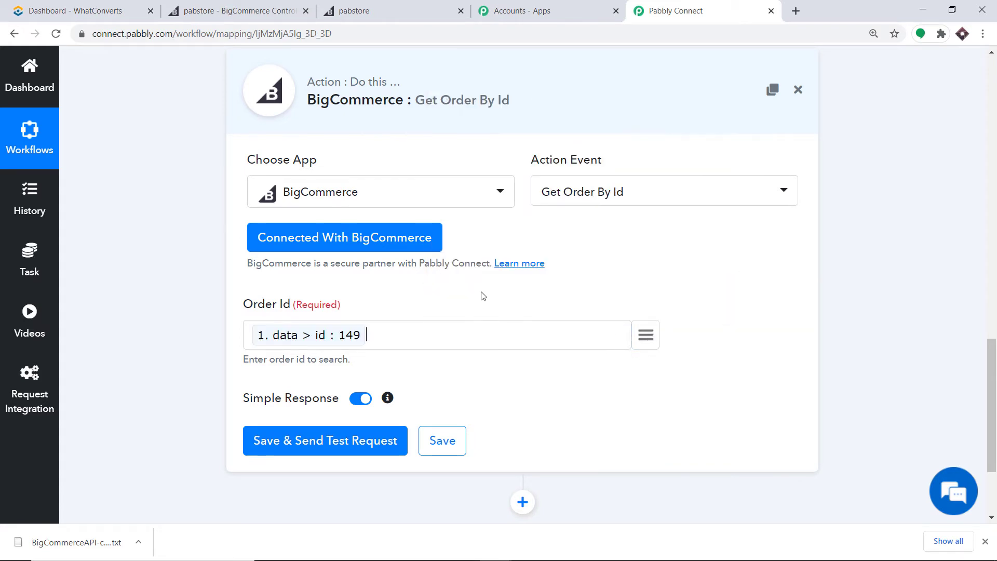
{"action": "left_click", "coordinate": [293, 441]}
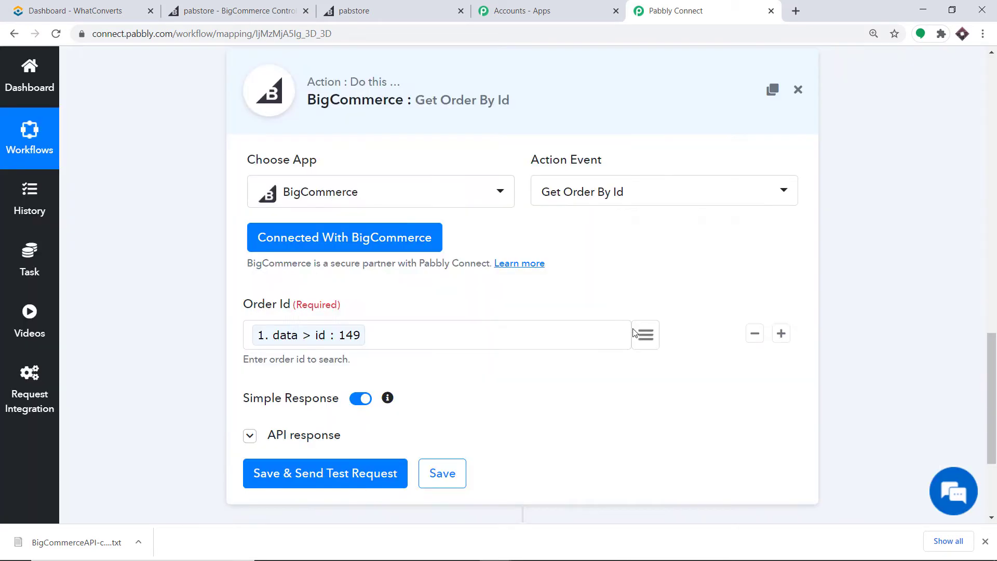
Scroll through order 149's response to verify status, totals, payment and billing address.
{"action": "scroll", "coordinate": [668, 327], "scroll_direction": "down", "scroll_amount": 3}
{"action": "scroll", "coordinate": [678, 328], "scroll_direction": "down", "scroll_amount": 1}
{"action": "scroll", "coordinate": [677, 333], "scroll_direction": "down", "scroll_amount": 2}
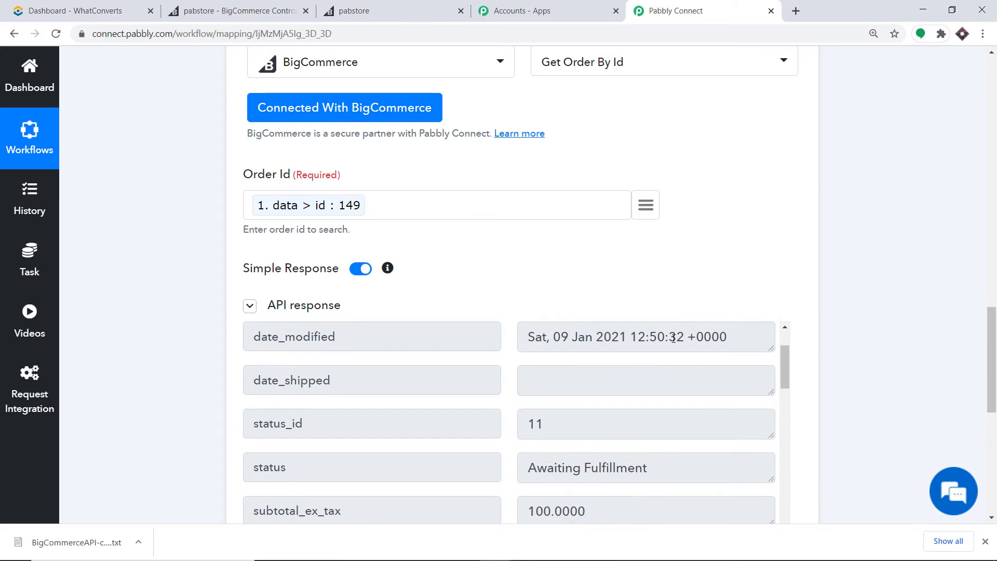
{"action": "scroll", "coordinate": [561, 383], "scroll_direction": "up", "scroll_amount": 3}
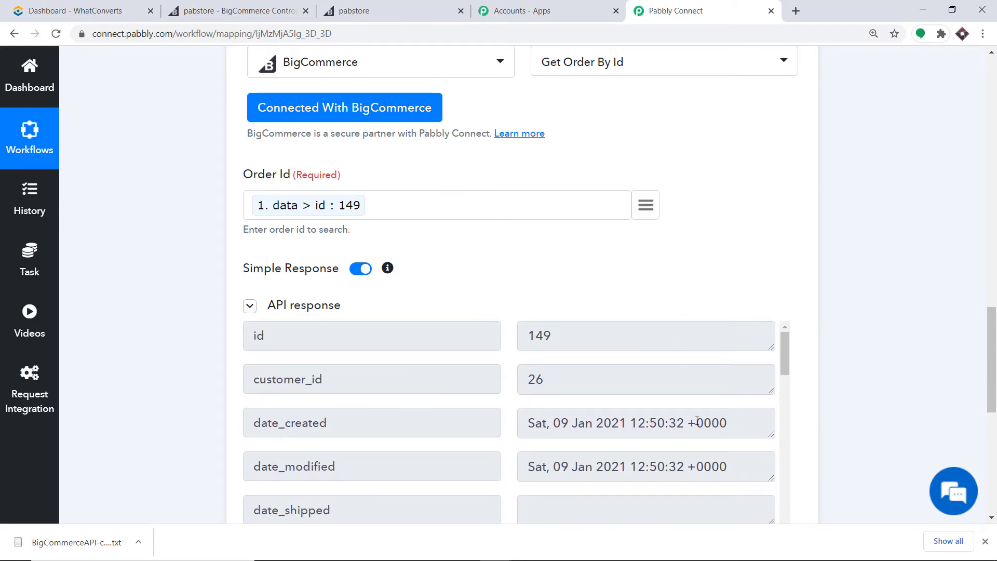
{"action": "scroll", "coordinate": [992, 359], "scroll_direction": "down", "scroll_amount": 5}
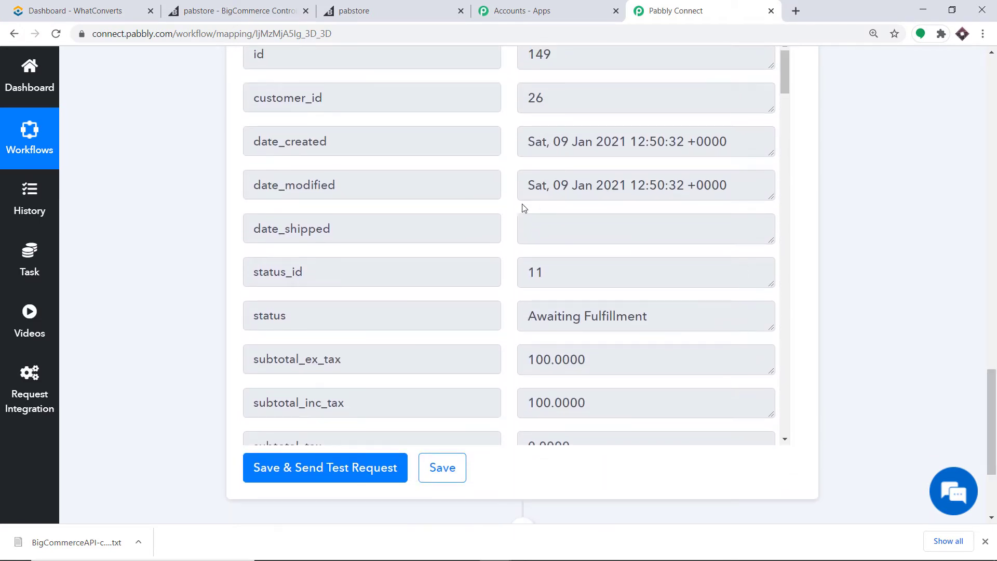
{"action": "scroll", "coordinate": [524, 210], "scroll_direction": "down", "scroll_amount": 18}
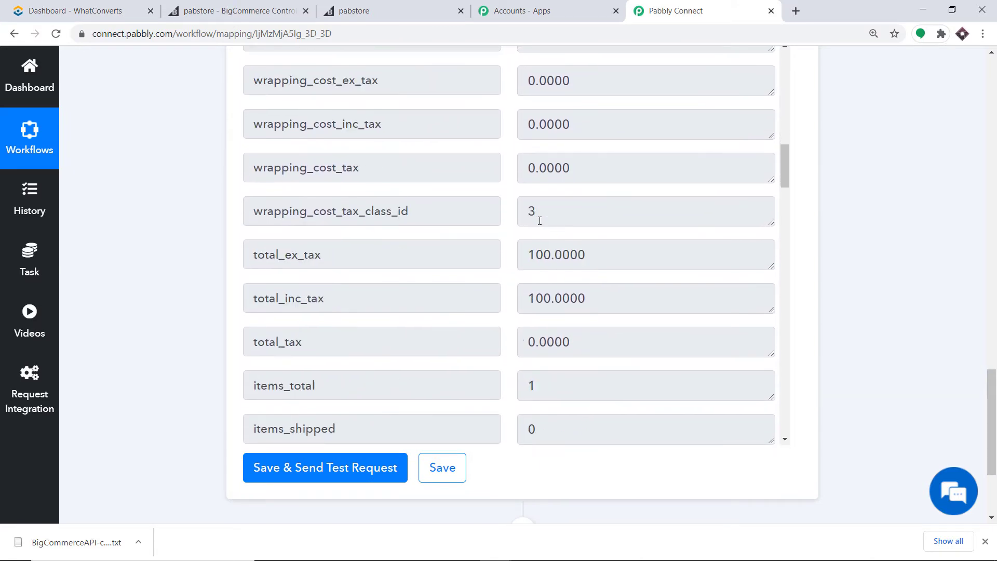
{"action": "scroll", "coordinate": [540, 221], "scroll_direction": "down", "scroll_amount": 11}
{"action": "scroll", "coordinate": [544, 236], "scroll_direction": "up", "scroll_amount": 5}
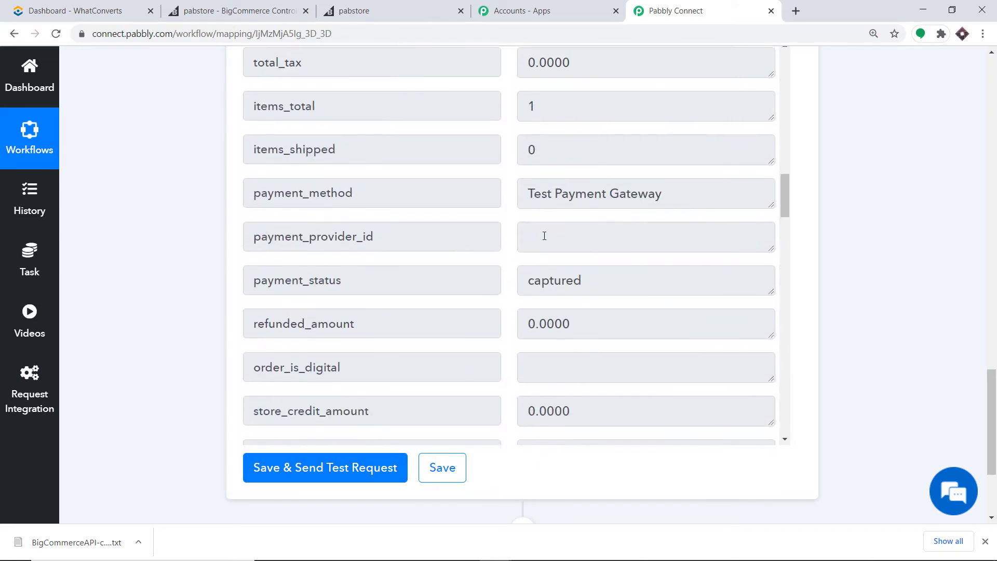
{"action": "scroll", "coordinate": [543, 230], "scroll_direction": "up", "scroll_amount": 4}
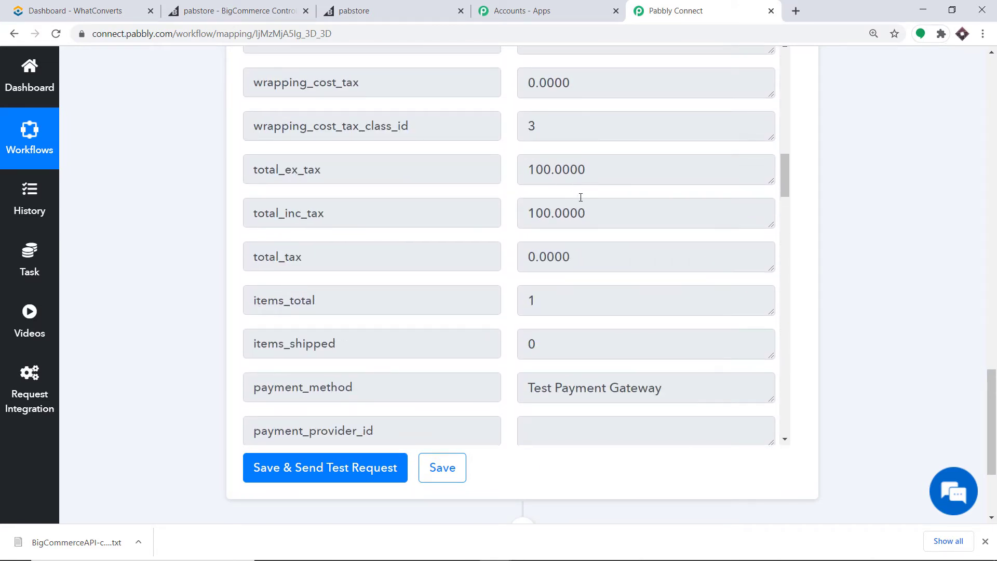
{"action": "scroll", "coordinate": [581, 198], "scroll_direction": "down", "scroll_amount": 11}
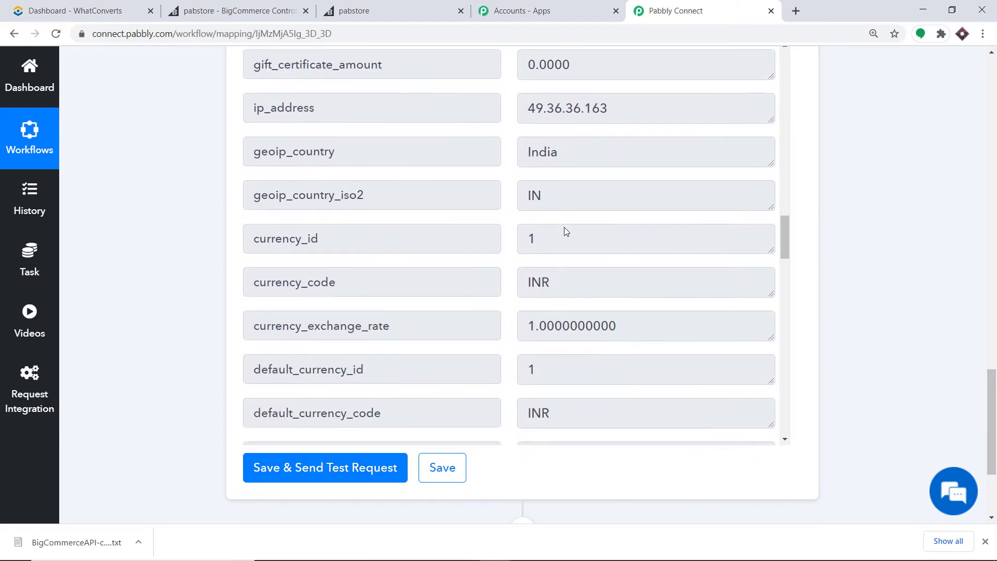
{"action": "scroll", "coordinate": [566, 232], "scroll_direction": "down", "scroll_amount": 11}
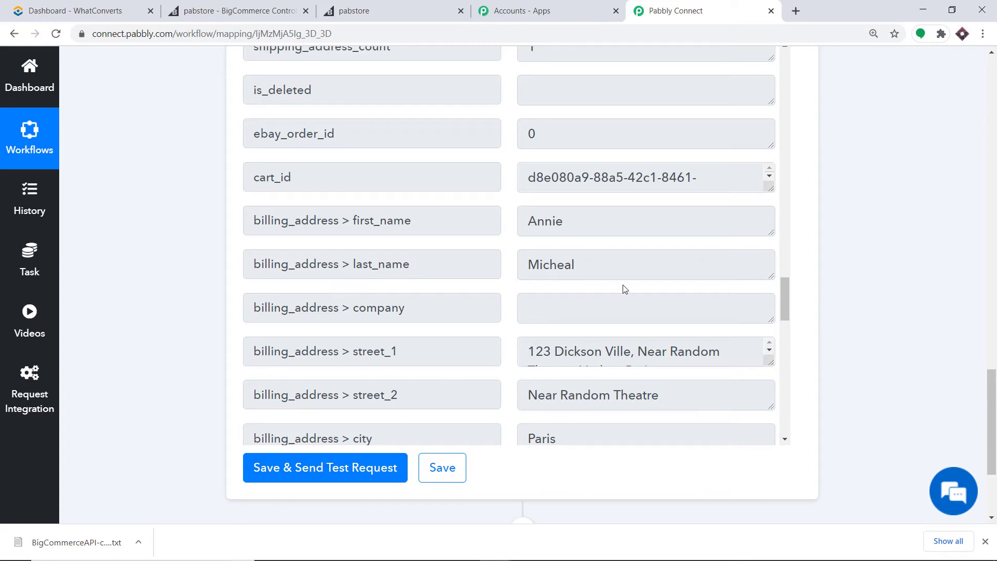
{"action": "scroll", "coordinate": [624, 289], "scroll_direction": "down", "scroll_amount": 1}
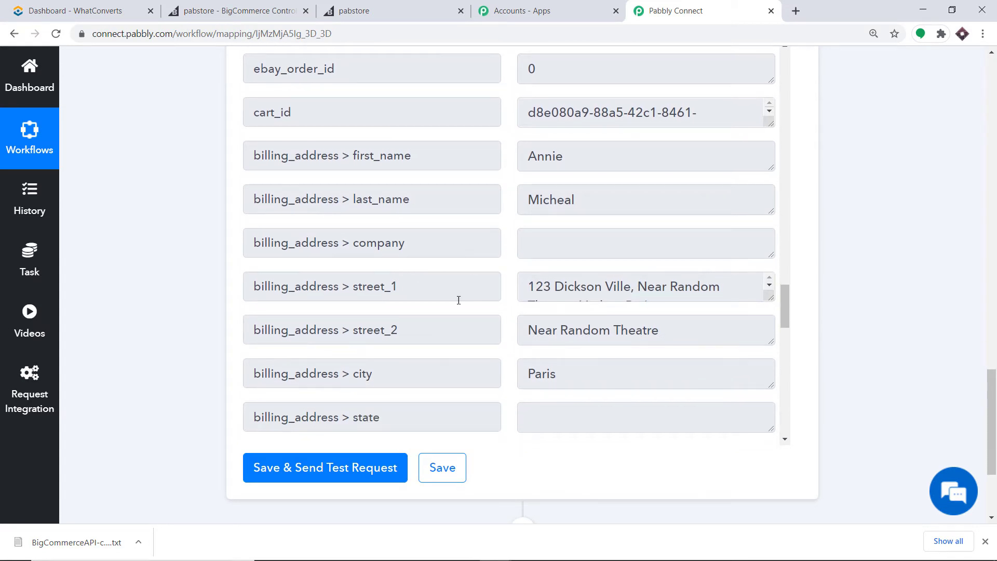
{"action": "scroll", "coordinate": [519, 327], "scroll_direction": "down", "scroll_amount": 3}
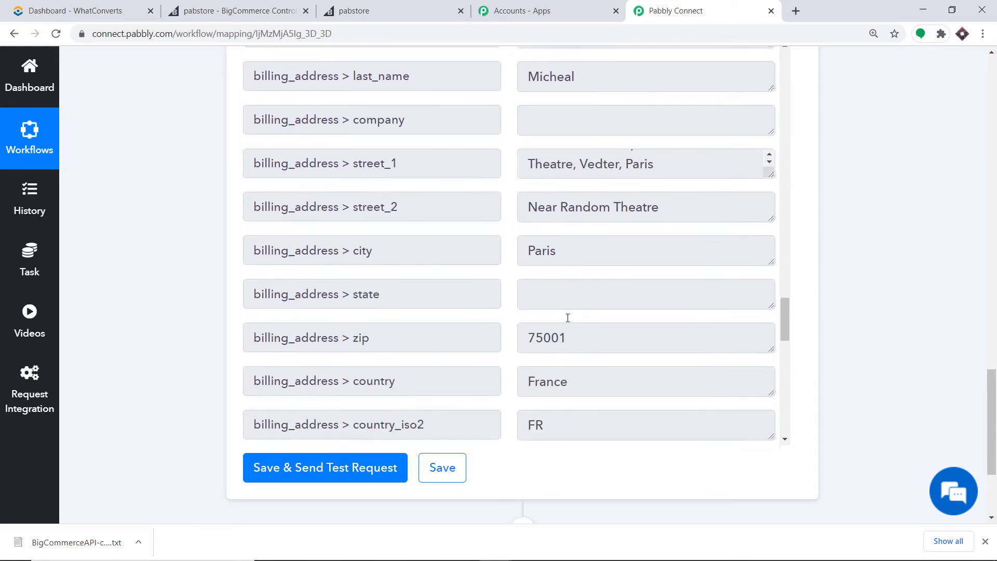
{"action": "scroll", "coordinate": [616, 334], "scroll_direction": "down", "scroll_amount": 2}
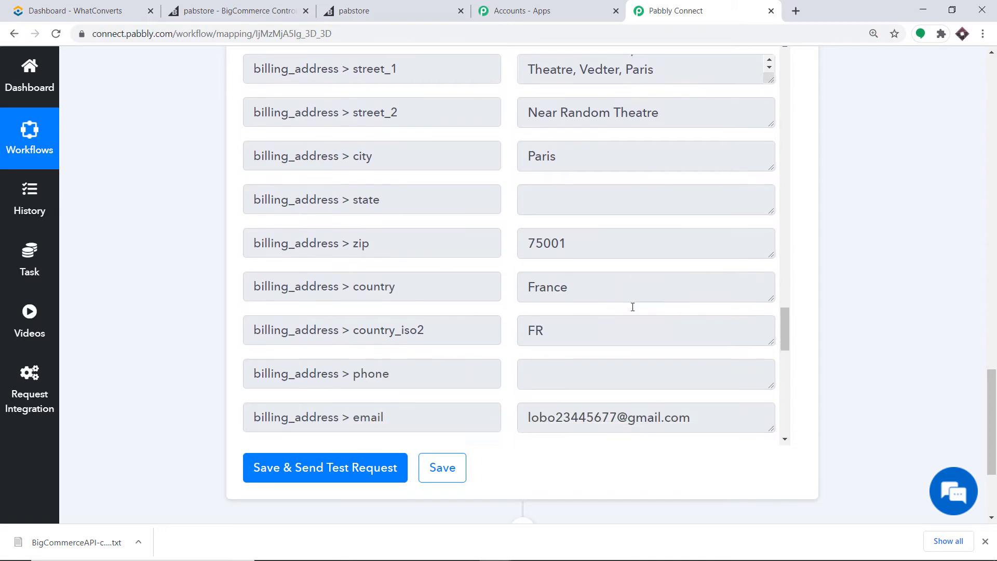
{"action": "scroll", "coordinate": [415, 287], "scroll_direction": "down", "scroll_amount": 2}
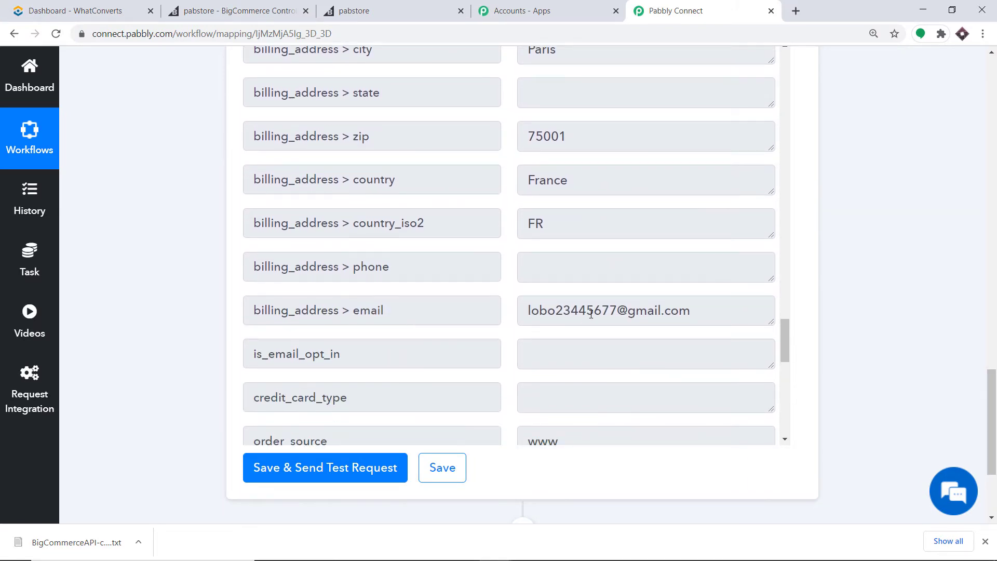
{"action": "scroll", "coordinate": [591, 313], "scroll_direction": "down", "scroll_amount": 1}
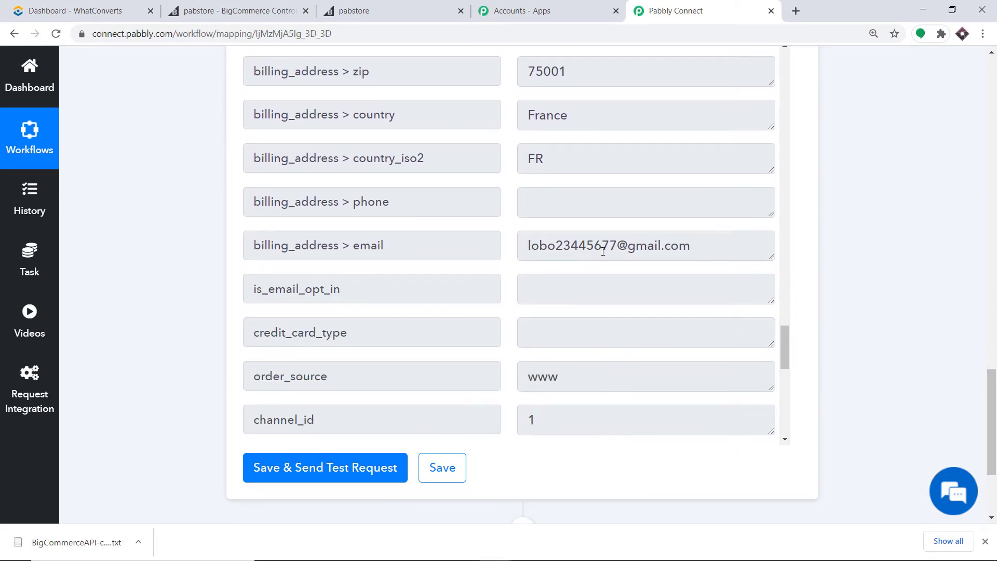
{"action": "scroll", "coordinate": [649, 298], "scroll_direction": "down", "scroll_amount": 2}
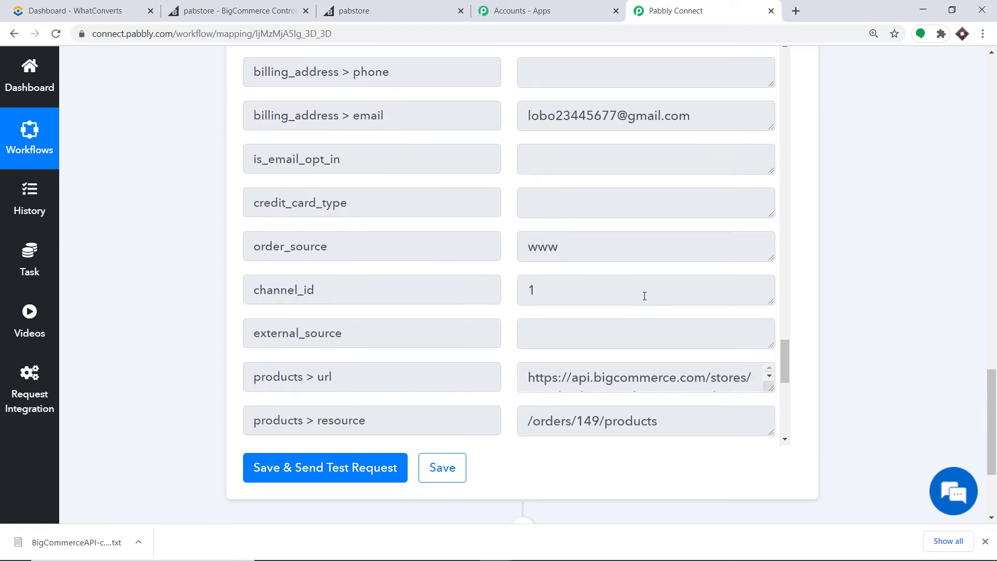
{"action": "scroll", "coordinate": [642, 255], "scroll_direction": "up", "scroll_amount": 5}
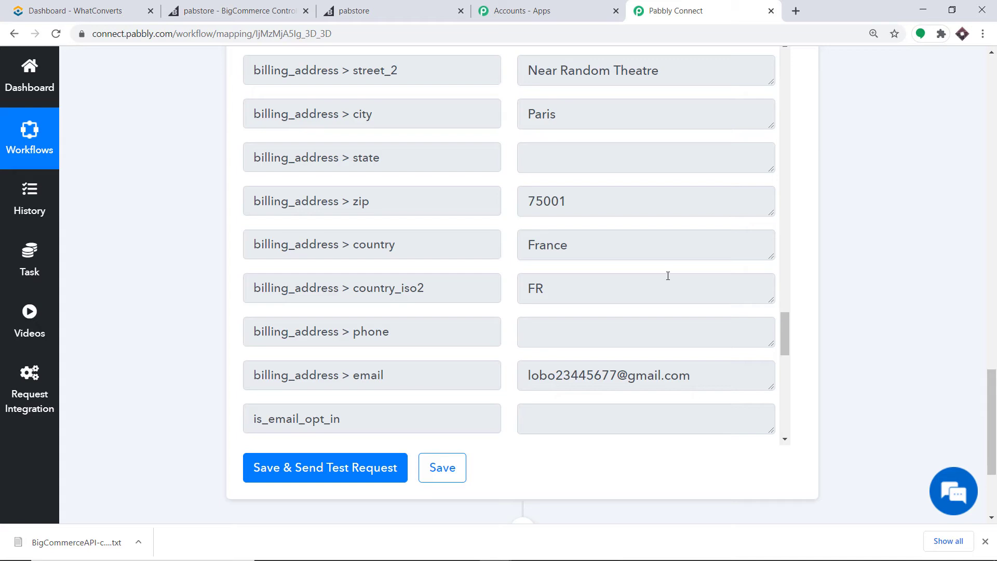
{"action": "scroll", "coordinate": [766, 290], "scroll_direction": "down", "scroll_amount": 3}
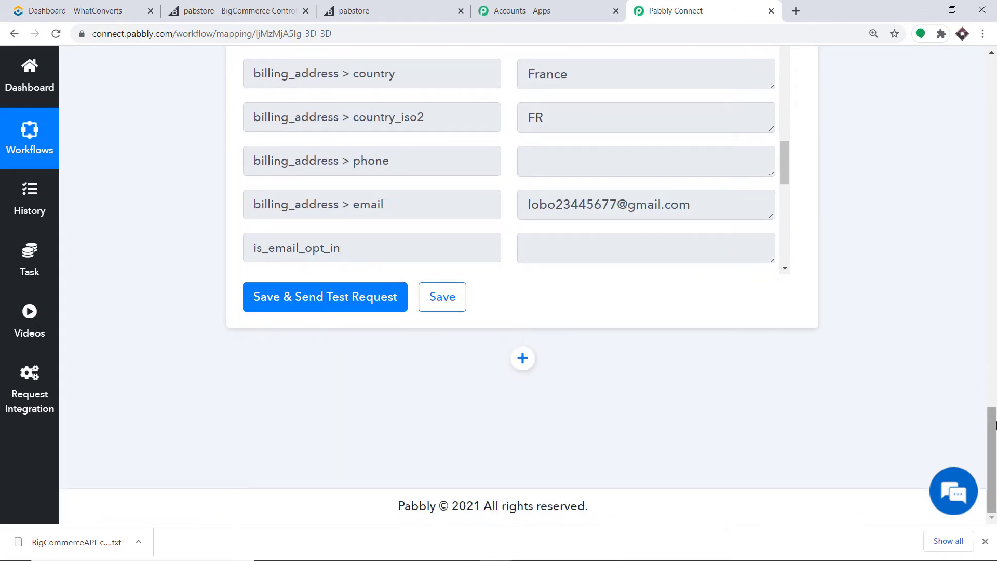
Add a new step after the order lookup using the WhatConverts app.
{"action": "left_click", "coordinate": [523, 359]}
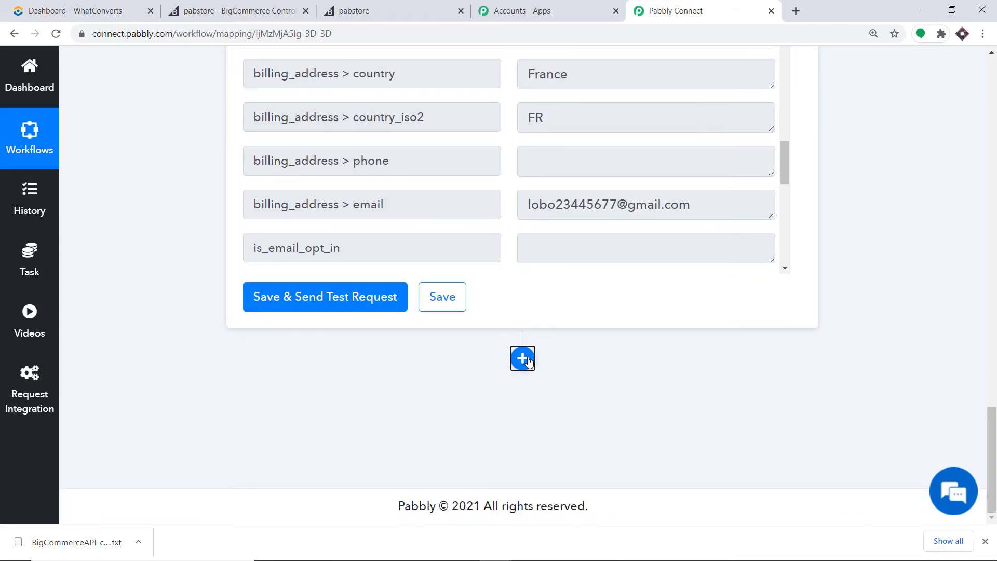
{"action": "scroll", "coordinate": [727, 276], "scroll_direction": "down", "scroll_amount": 5}
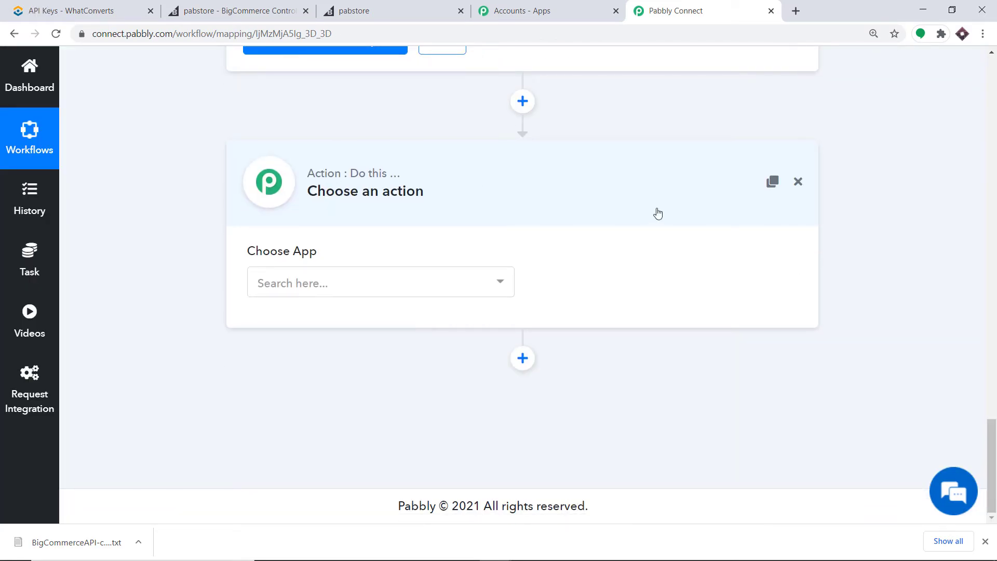
{"action": "left_click", "coordinate": [343, 288]}
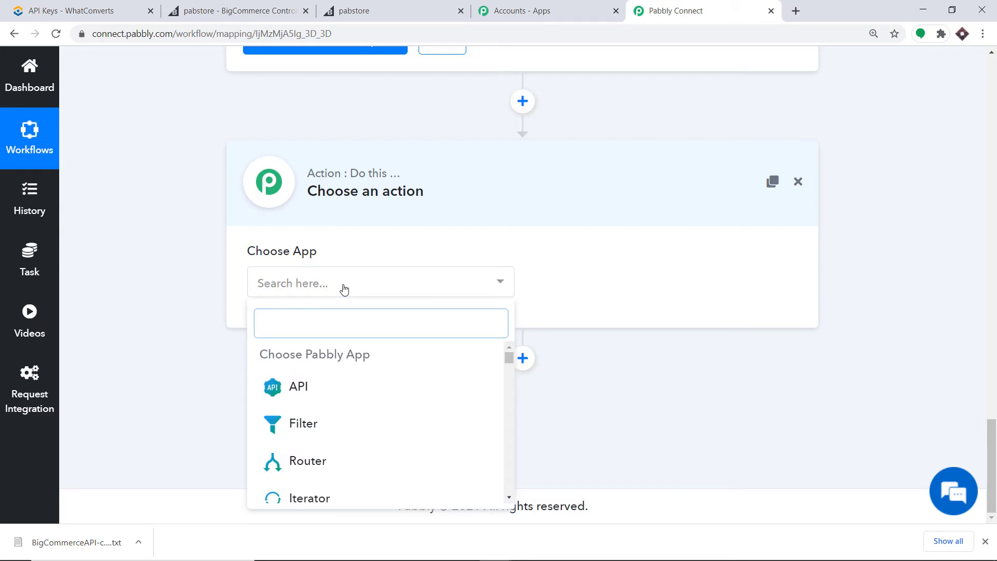
{"action": "type", "text": "what"}
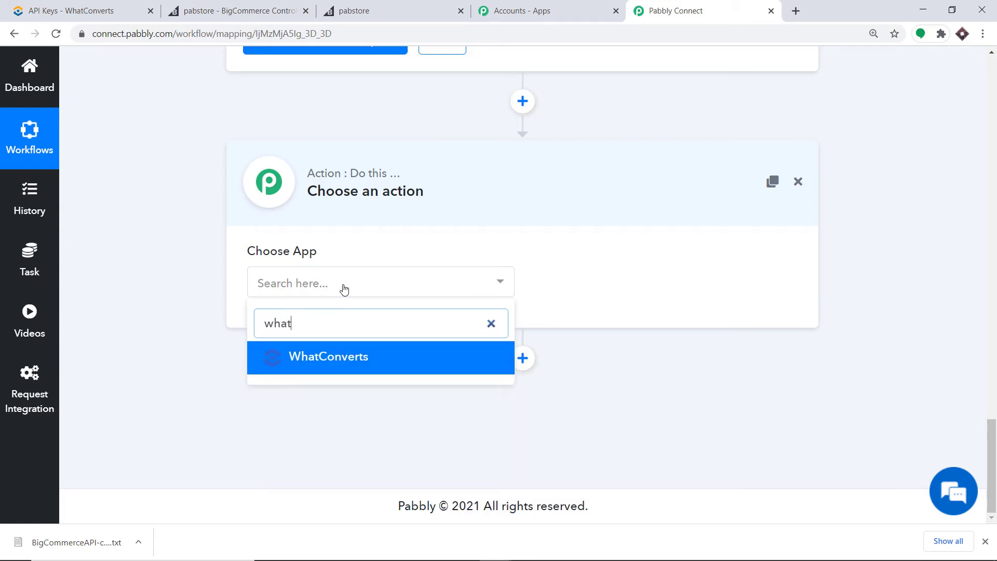
{"action": "type", "text": "c"}
{"action": "left_click", "coordinate": [330, 357]}
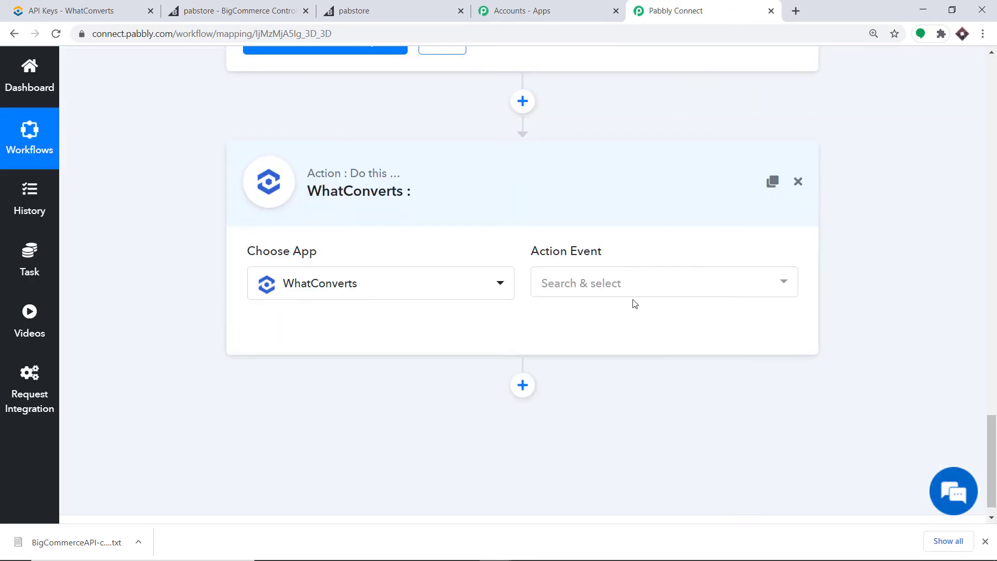
Set the WhatConverts action event to Create Lead.
{"action": "left_click", "coordinate": [622, 285]}
{"action": "left_click", "coordinate": [603, 383]}
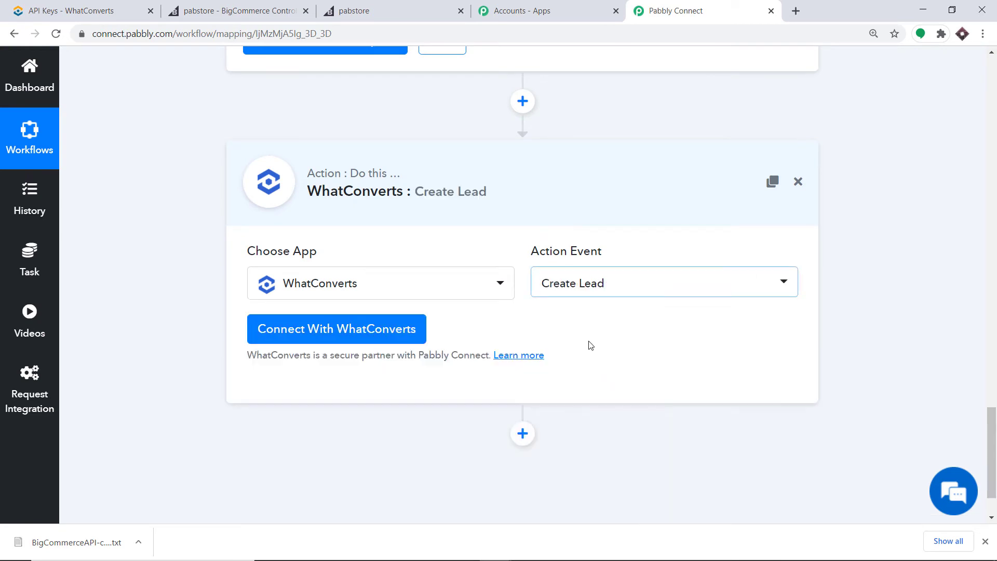
{"action": "left_click", "coordinate": [584, 290]}
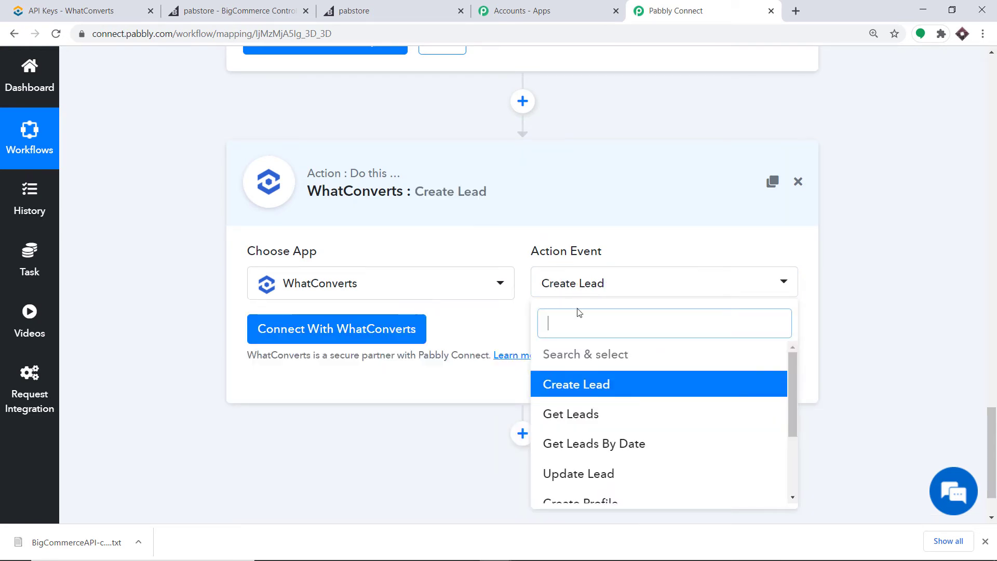
{"action": "scroll", "coordinate": [614, 447], "scroll_direction": "down", "scroll_amount": 2}
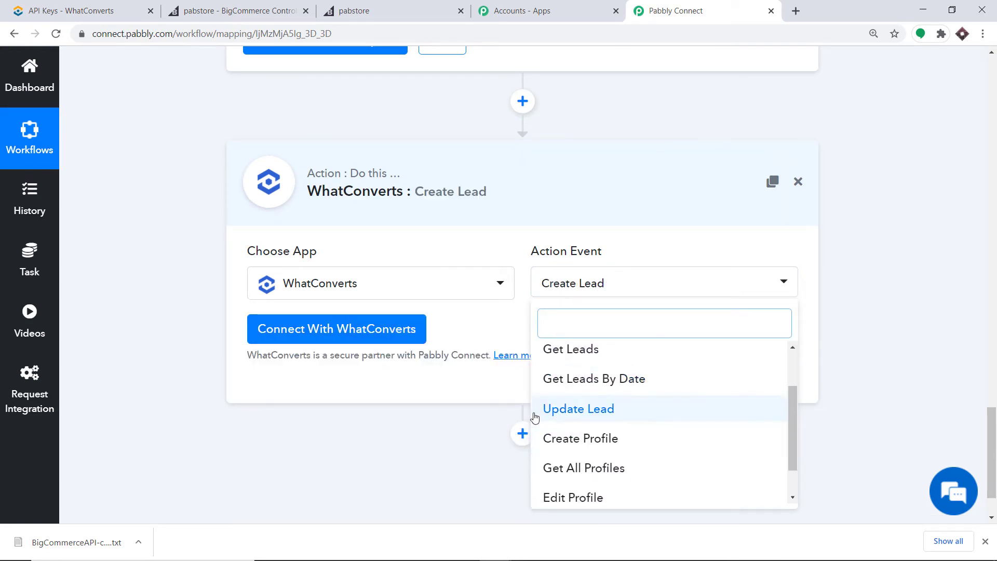
{"action": "scroll", "coordinate": [605, 410], "scroll_direction": "down", "scroll_amount": 1}
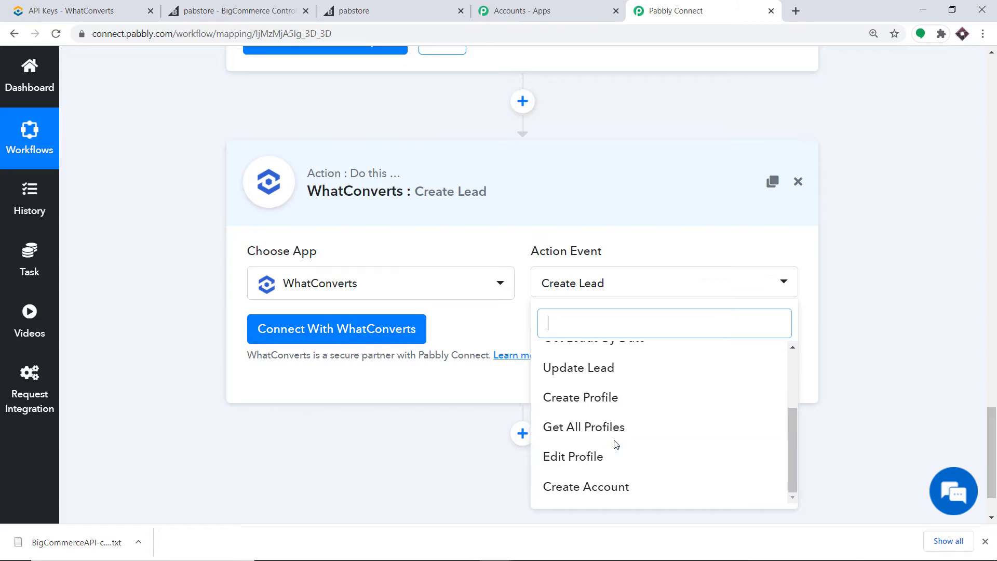
{"action": "left_click", "coordinate": [494, 314]}
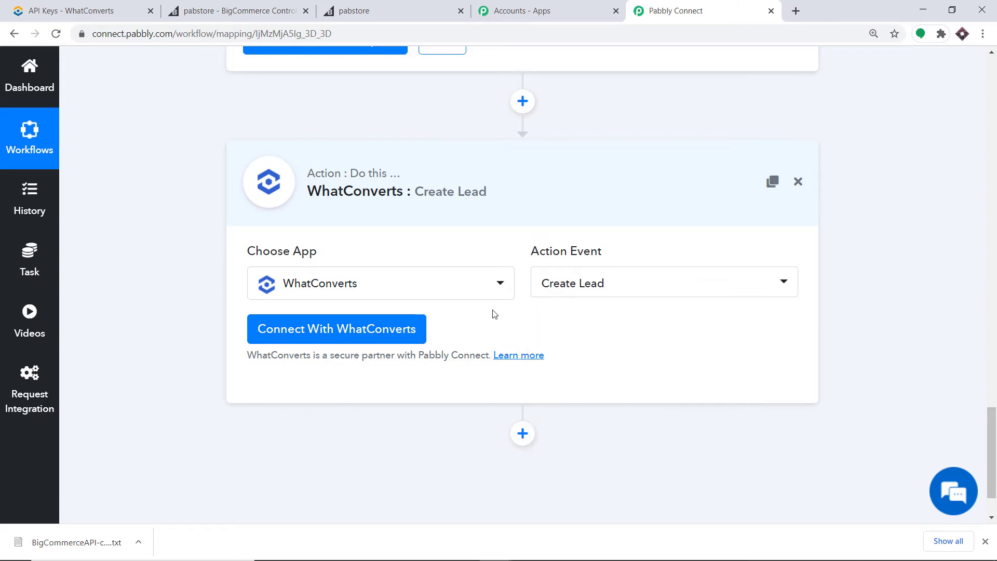
Open the WhatConverts credentials panel, then switch to the WhatConverts Users page.
{"action": "left_click", "coordinate": [322, 331]}
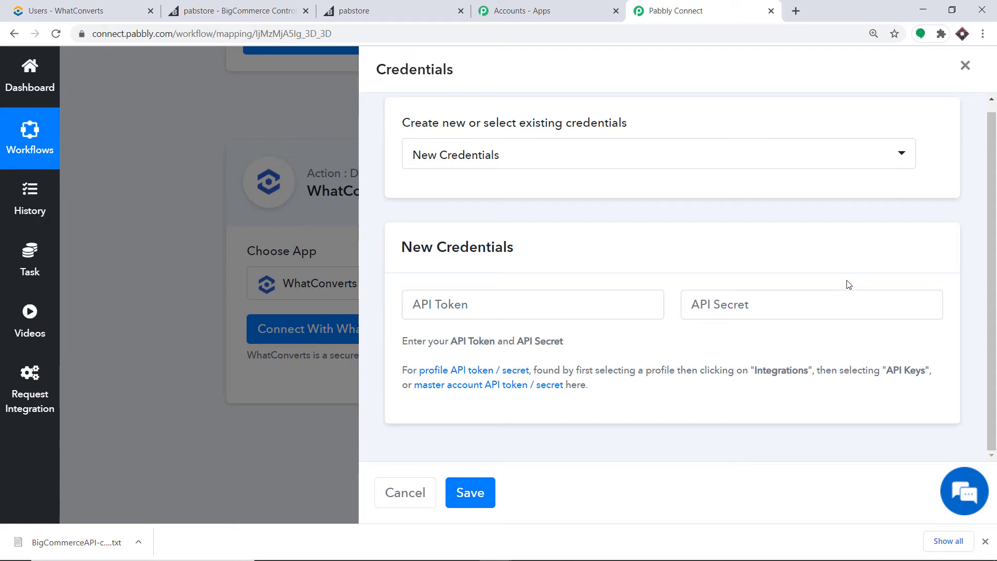
{"action": "left_click", "coordinate": [94, 11]}
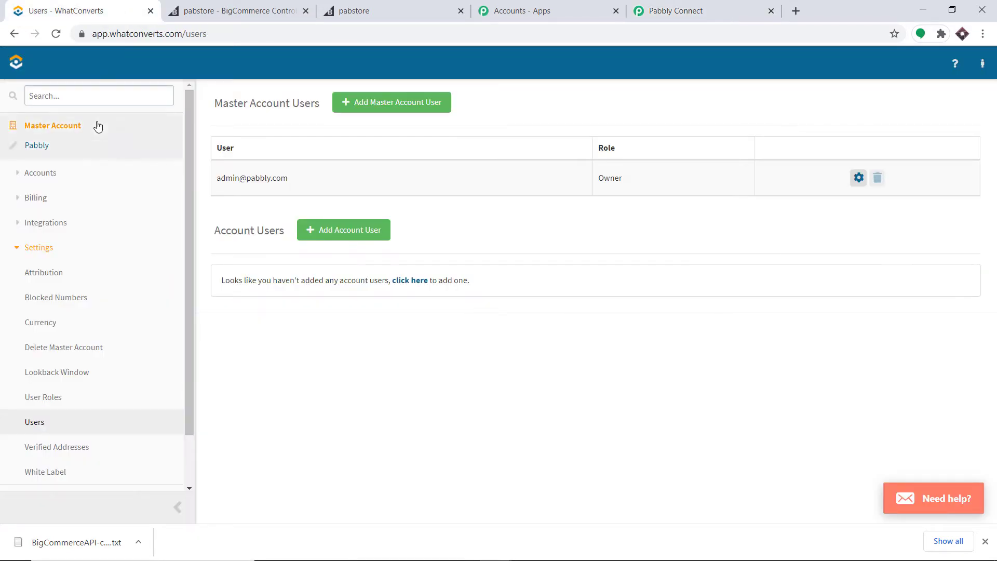
Generate a new API key on the WhatConverts API Keys page.
{"action": "left_click", "coordinate": [31, 148]}
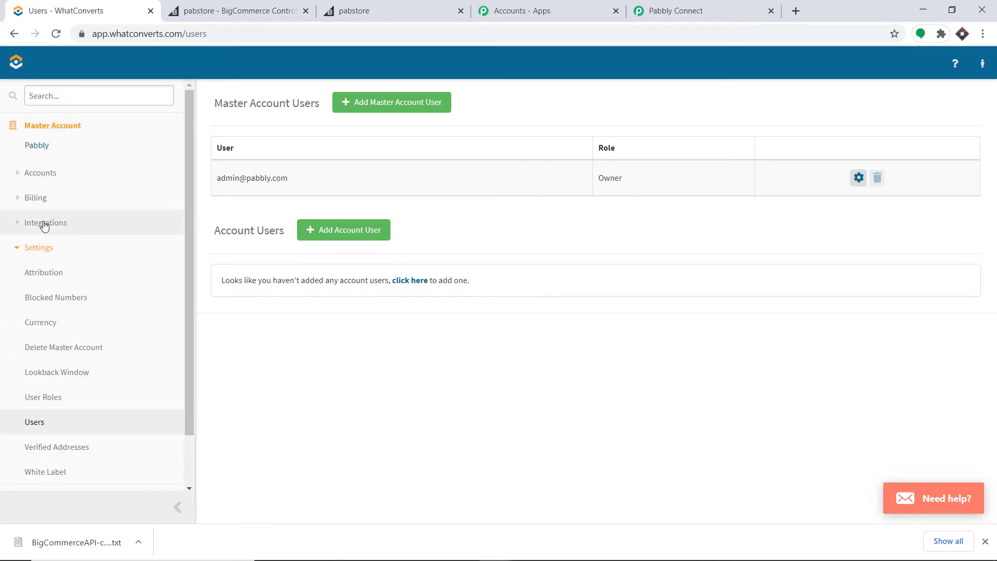
{"action": "left_click", "coordinate": [74, 224]}
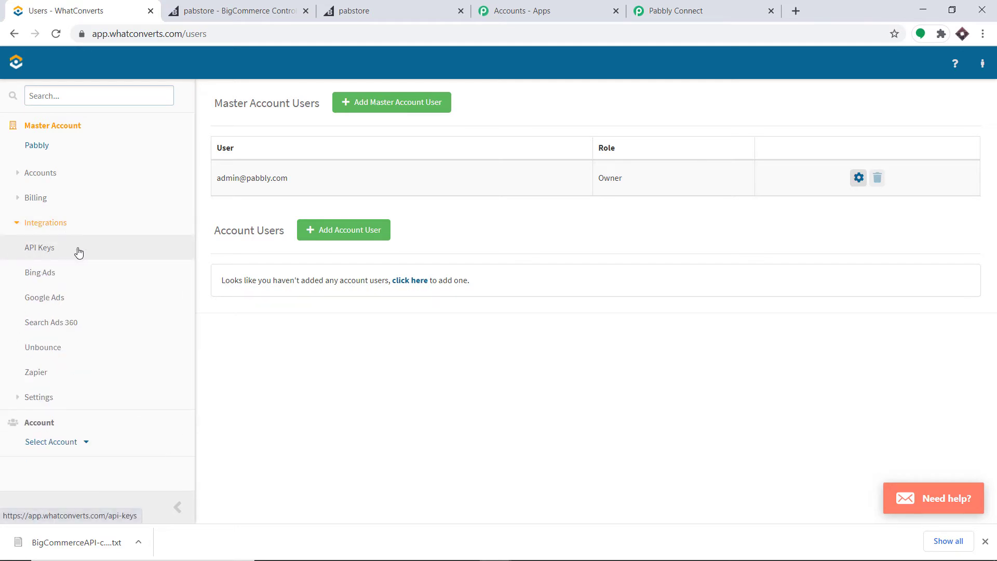
{"action": "left_click", "coordinate": [52, 250]}
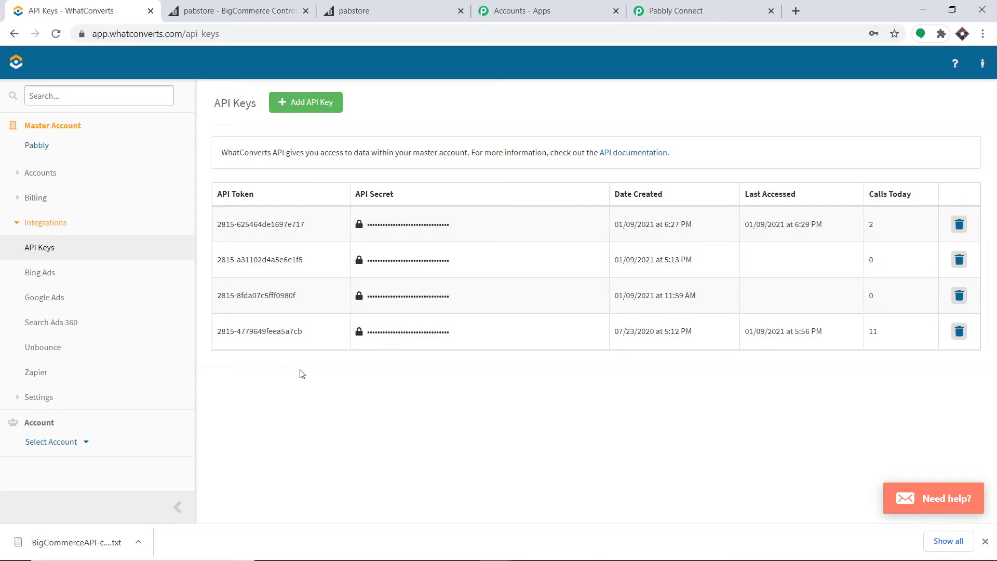
{"action": "left_click", "coordinate": [308, 110]}
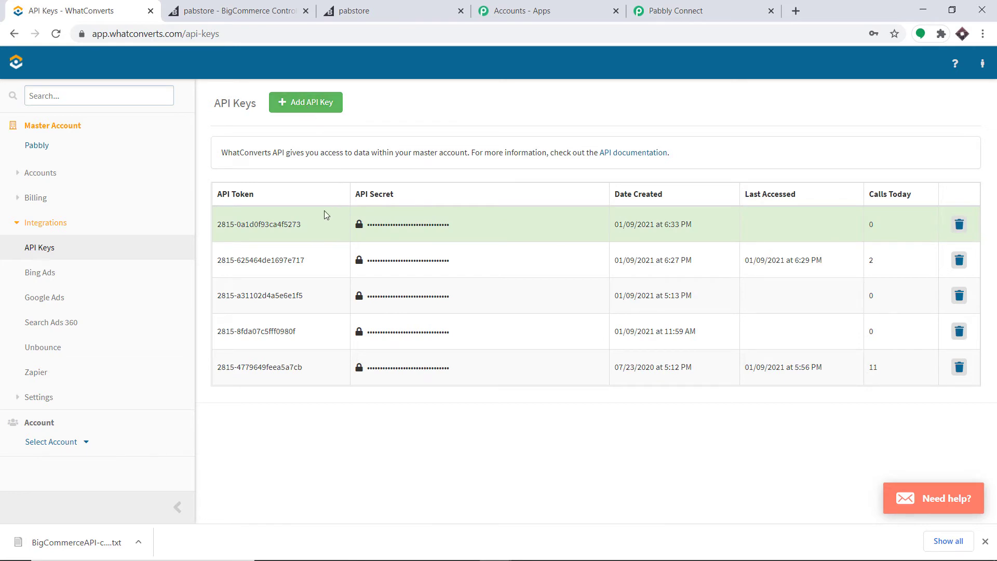
Copy the new API token into Pabbly's API Token field.
{"action": "double_click", "coordinate": [258, 225]}
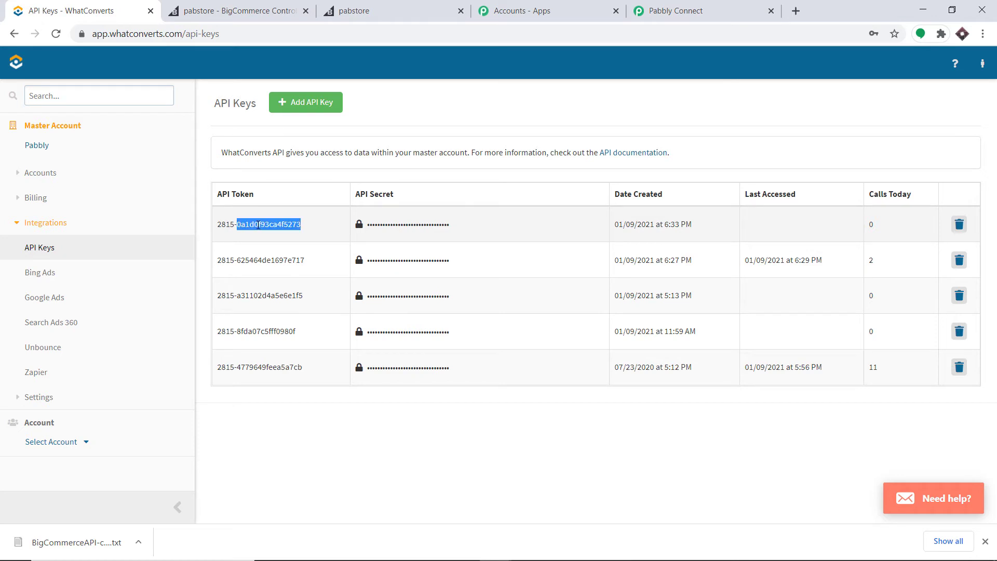
{"action": "triple_click", "coordinate": [258, 224]}
{"action": "right_click", "coordinate": [260, 227]}
{"action": "left_click", "coordinate": [280, 234]}
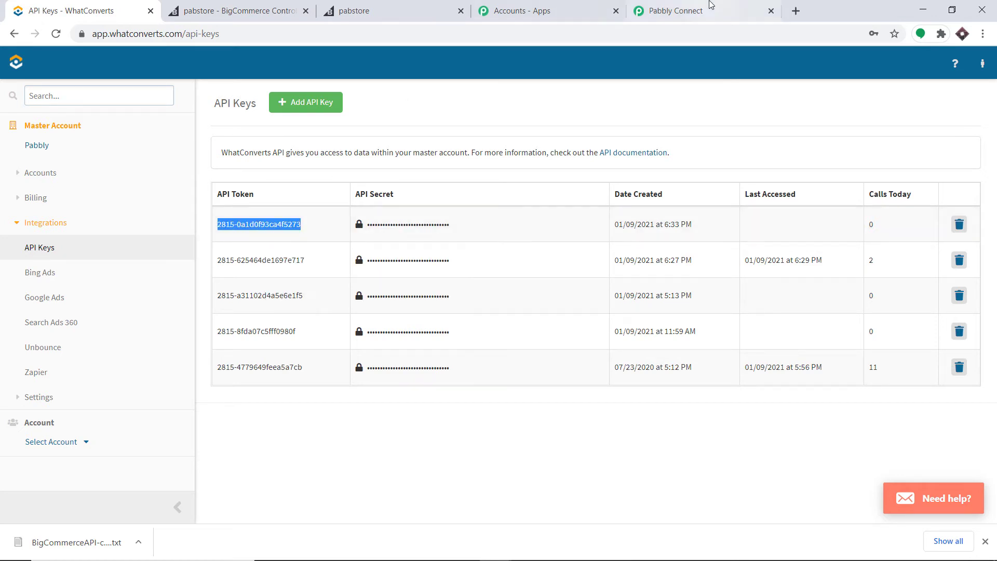
{"action": "left_click", "coordinate": [675, 10]}
{"action": "left_click", "coordinate": [474, 311]}
{"action": "right_click", "coordinate": [474, 316]}
{"action": "left_click", "coordinate": [507, 416]}
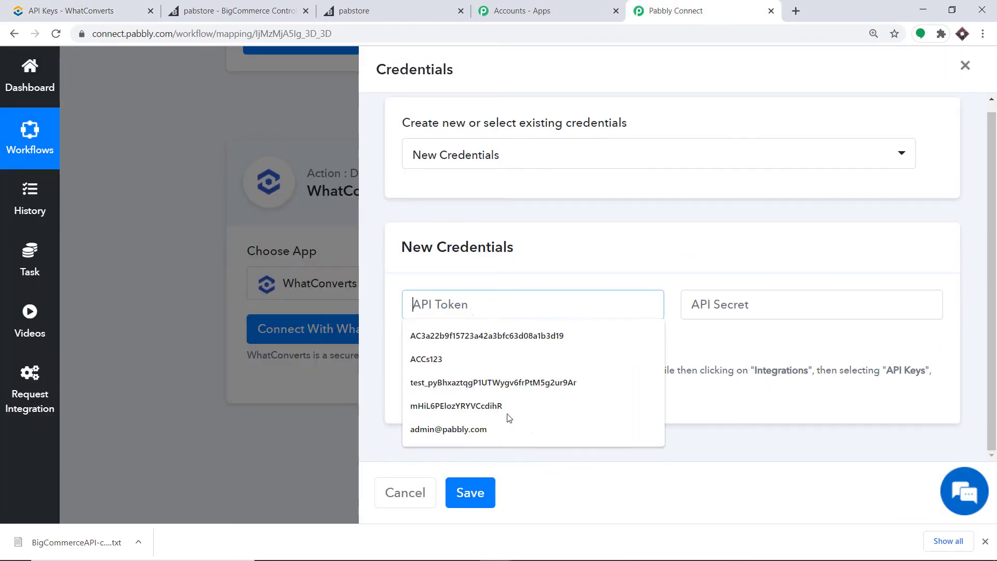
Copy the API secret into Pabbly's API Secret field and save the credentials.
{"action": "left_click", "coordinate": [156, 10]}
{"action": "left_click", "coordinate": [360, 228]}
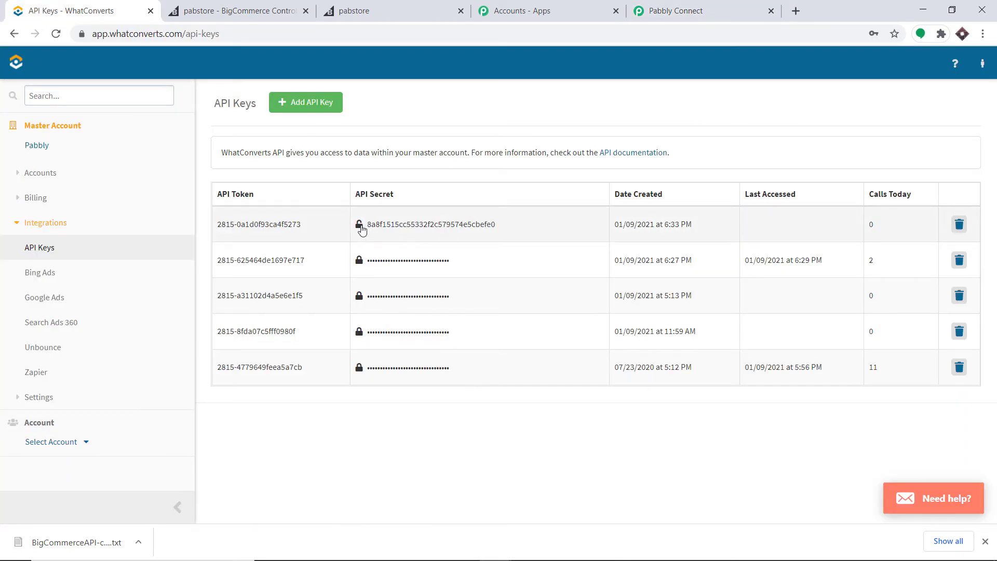
{"action": "double_click", "coordinate": [383, 225]}
{"action": "right_click", "coordinate": [383, 225]}
{"action": "left_click", "coordinate": [400, 234]}
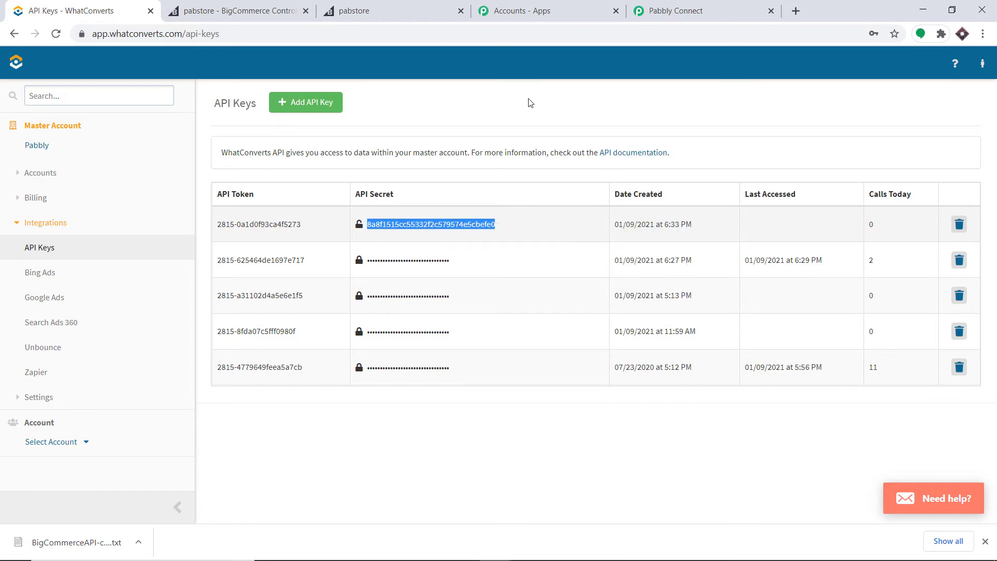
{"action": "left_click", "coordinate": [675, 10]}
{"action": "left_click", "coordinate": [718, 293]}
{"action": "right_click", "coordinate": [726, 308]}
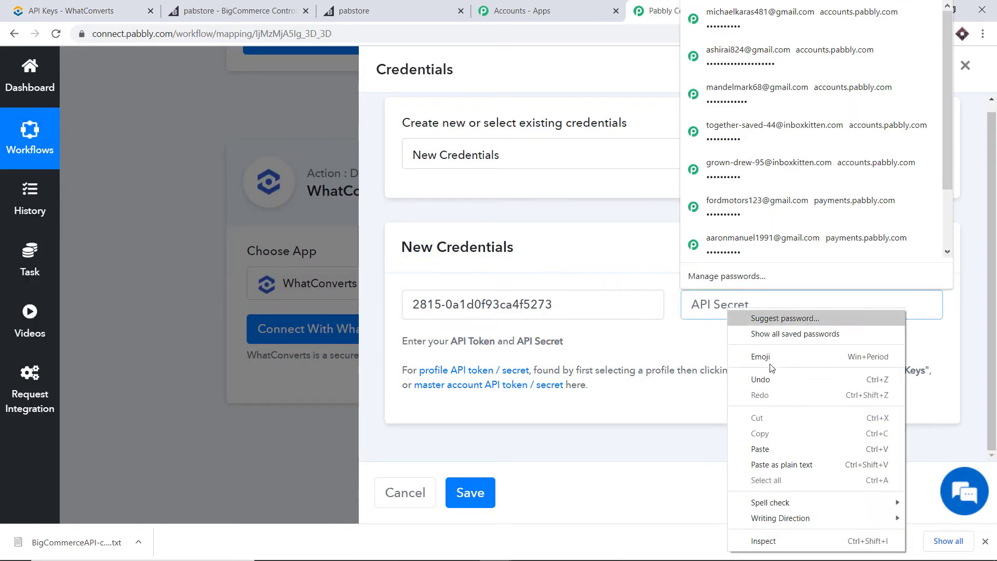
{"action": "left_click", "coordinate": [771, 450]}
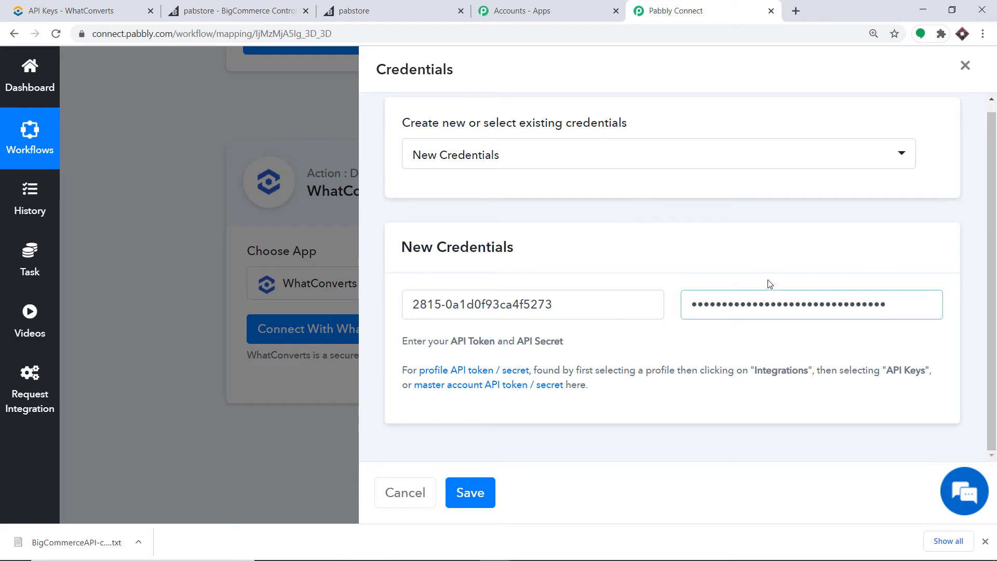
{"action": "left_click", "coordinate": [493, 495]}
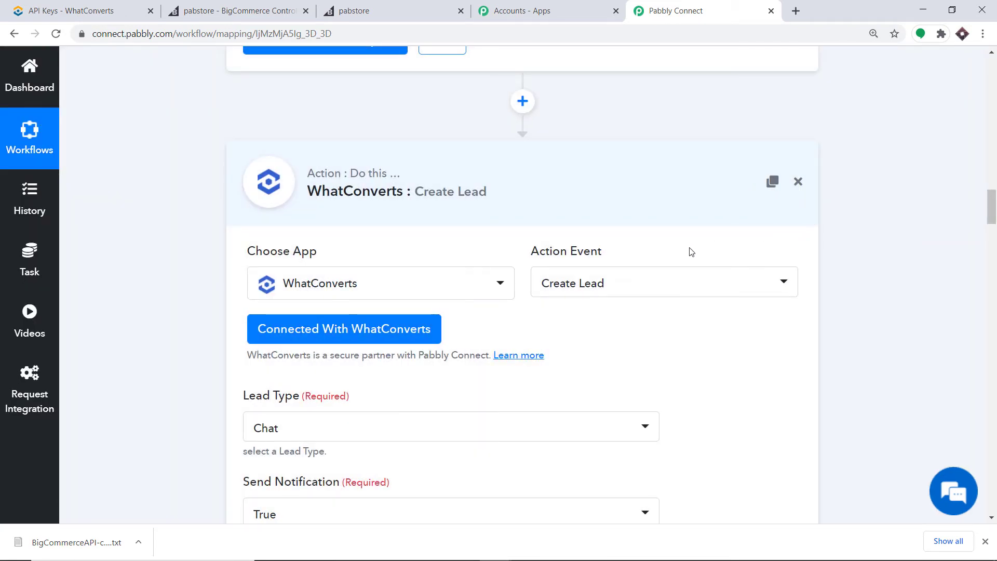
Scroll through the Create Lead fields and the Get Order By Id response to compare them.
{"action": "scroll", "coordinate": [447, 276], "scroll_direction": "down", "scroll_amount": 5}
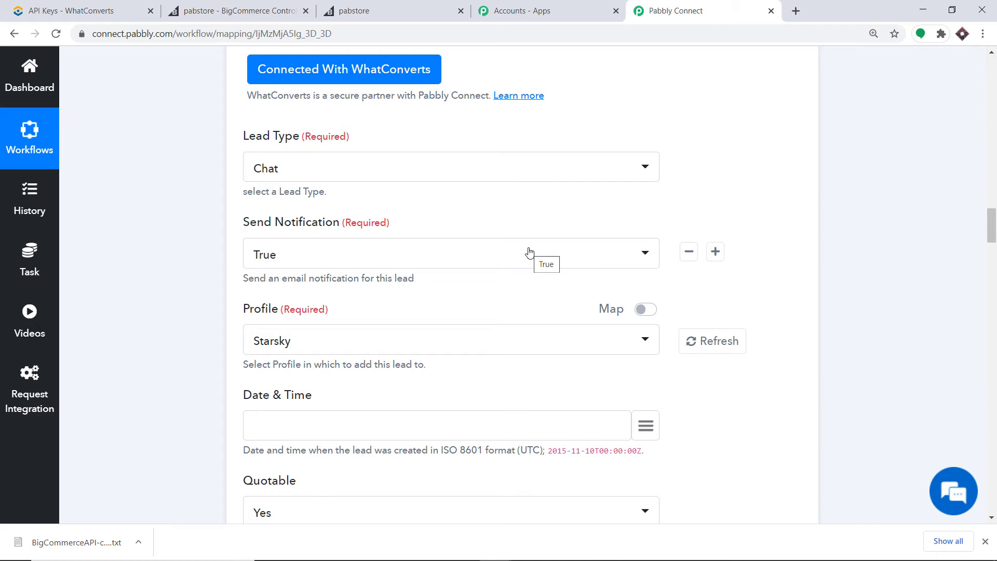
{"action": "scroll", "coordinate": [529, 252], "scroll_direction": "down", "scroll_amount": 2}
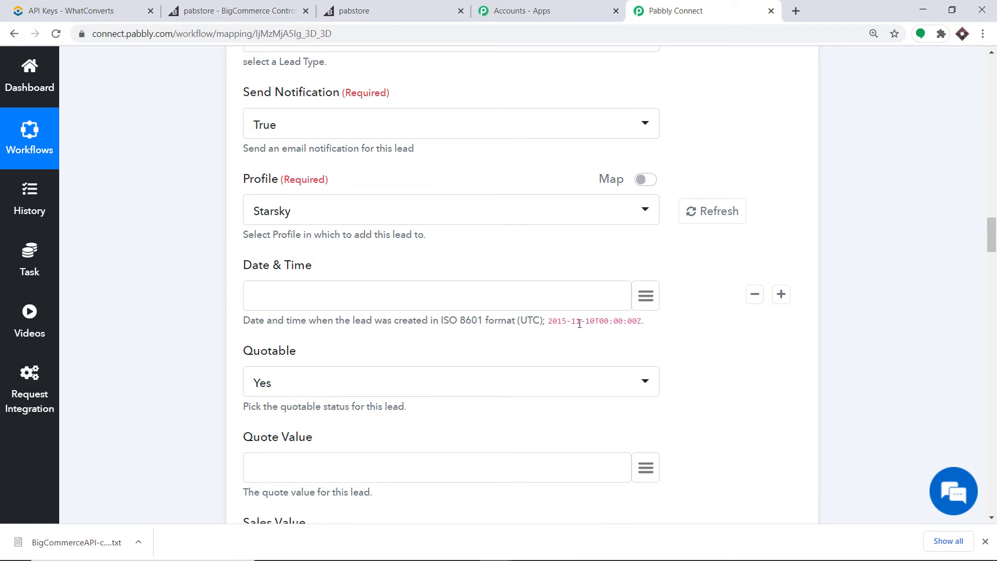
{"action": "scroll", "coordinate": [437, 309], "scroll_direction": "up", "scroll_amount": 10}
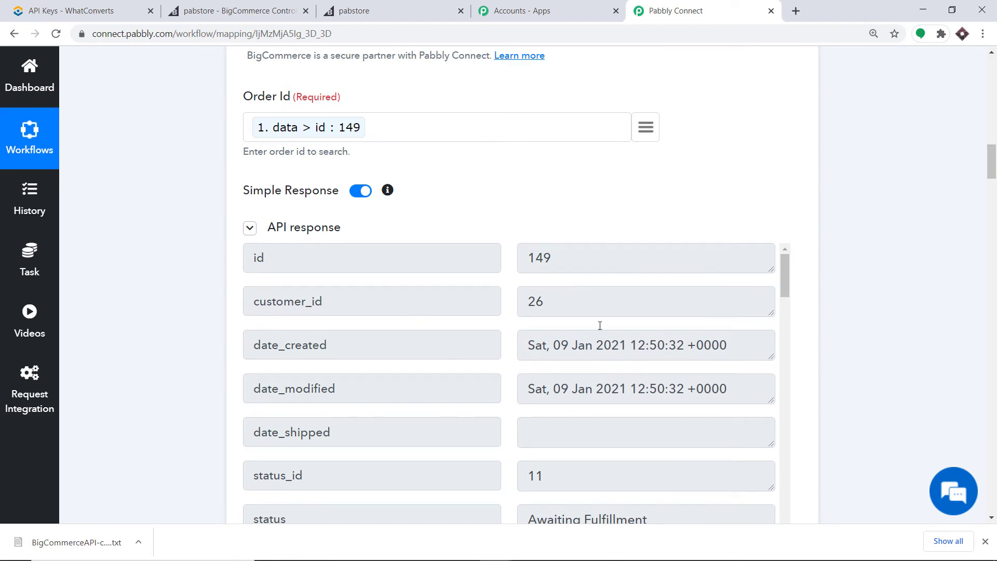
{"action": "scroll", "coordinate": [995, 191], "scroll_direction": "down", "scroll_amount": 3}
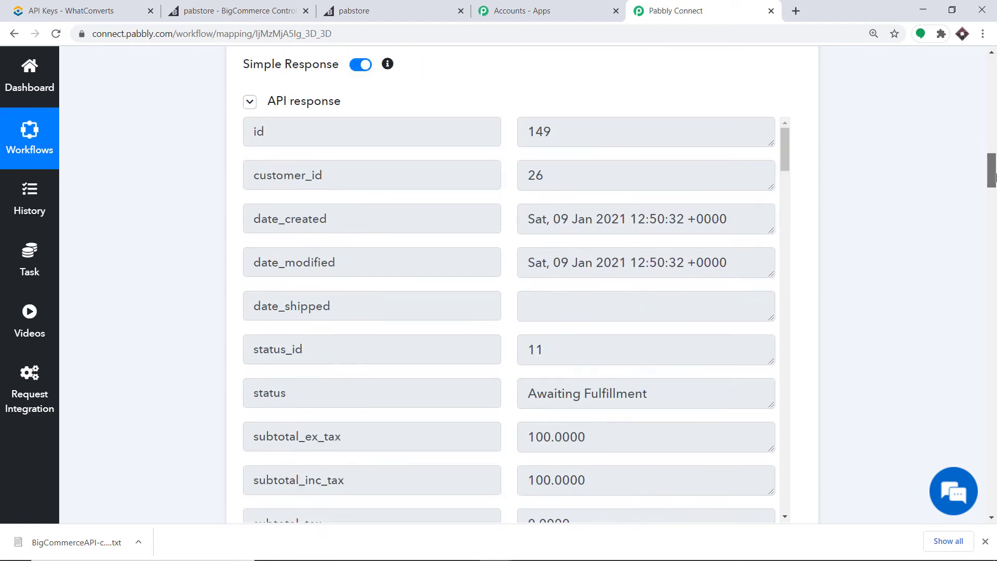
{"action": "left_click_drag", "start_coordinate": [992, 180], "coordinate": [993, 250]}
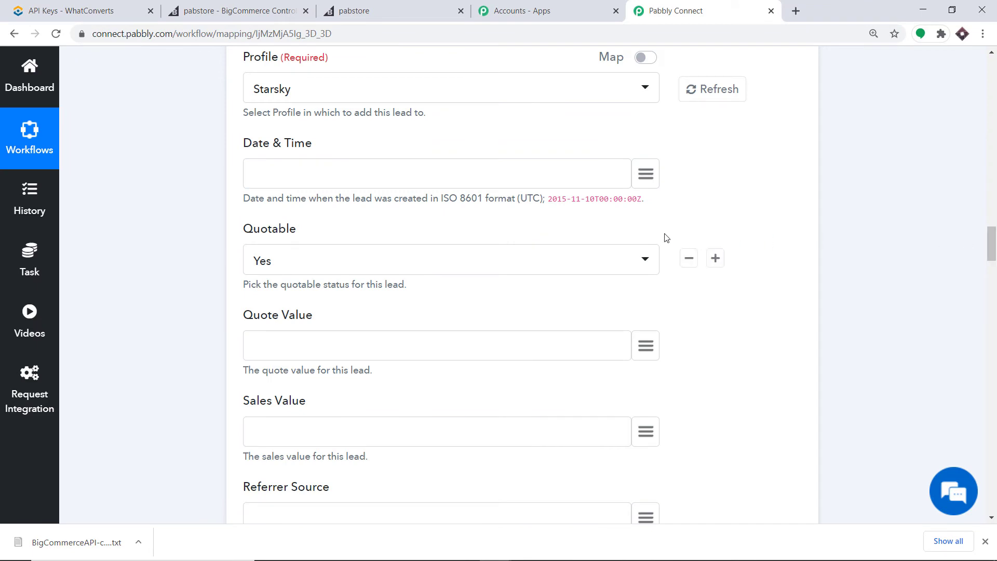
{"action": "scroll", "coordinate": [558, 333], "scroll_direction": "up", "scroll_amount": 2}
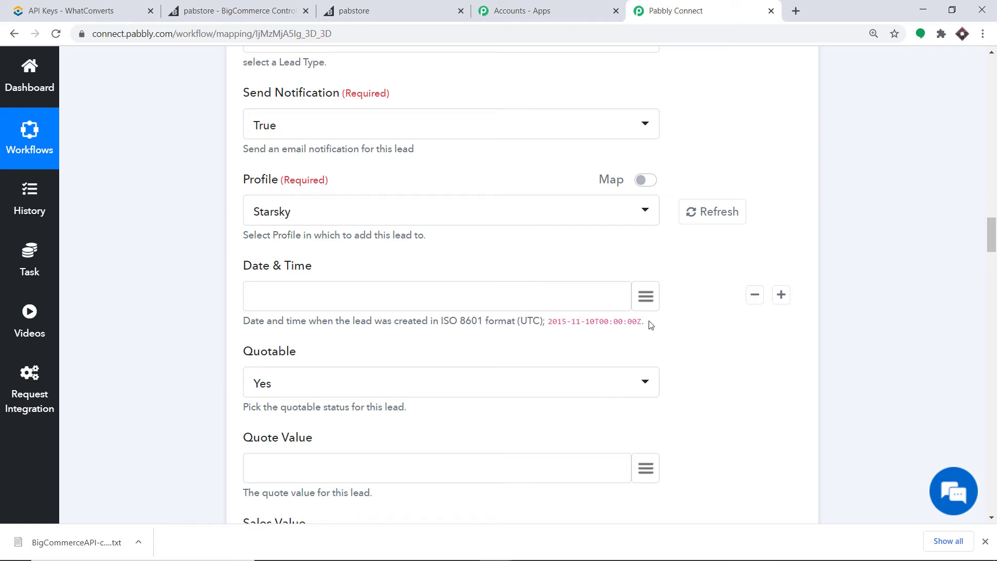
{"action": "left_click_drag", "start_coordinate": [991, 235], "coordinate": [993, 163]}
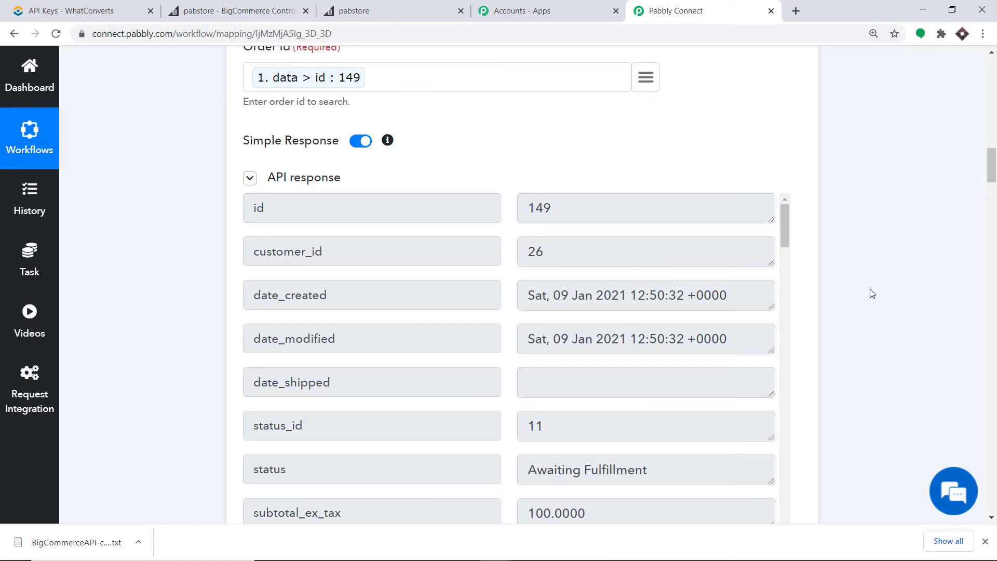
{"action": "left_click", "coordinate": [988, 224]}
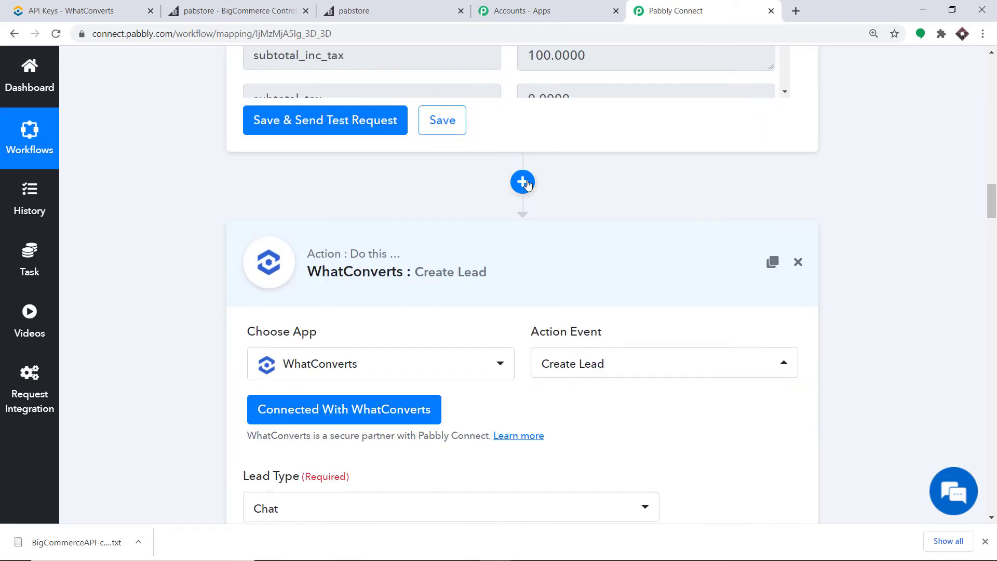
Insert a Date/Time Formatter step with Format Date Only above the WhatConverts step.
{"action": "left_click", "coordinate": [522, 182]}
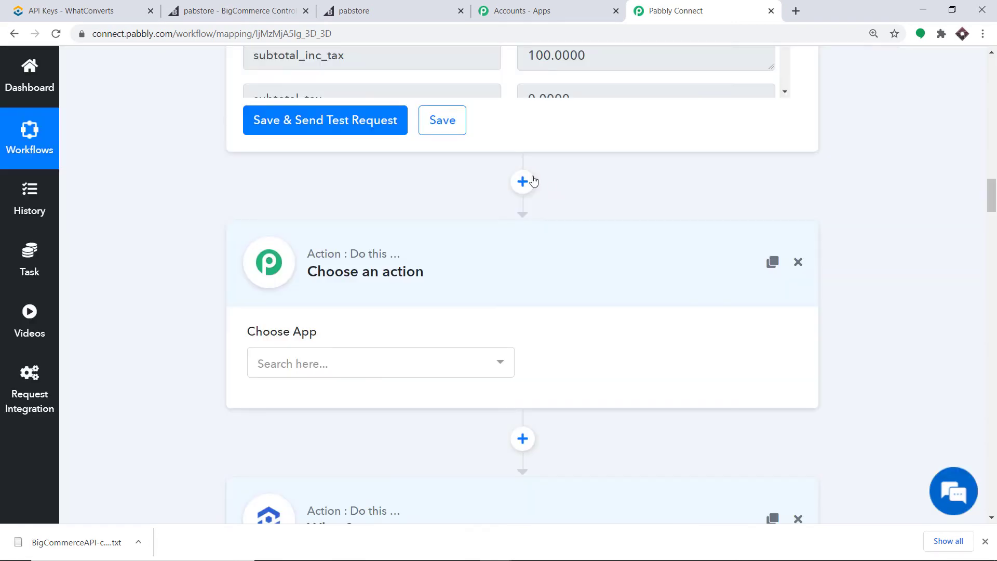
{"action": "left_click", "coordinate": [333, 363]}
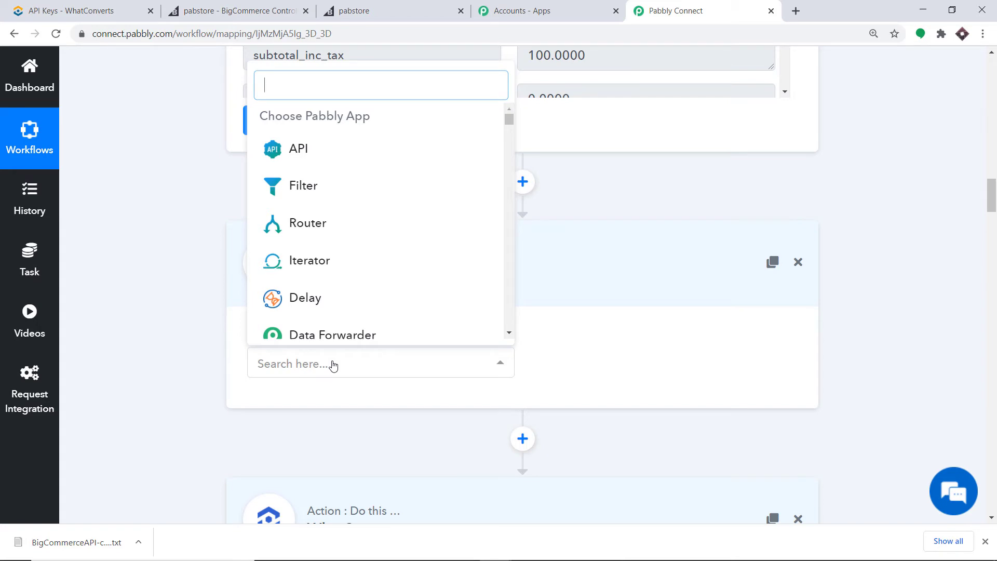
{"action": "type", "text": "data"}
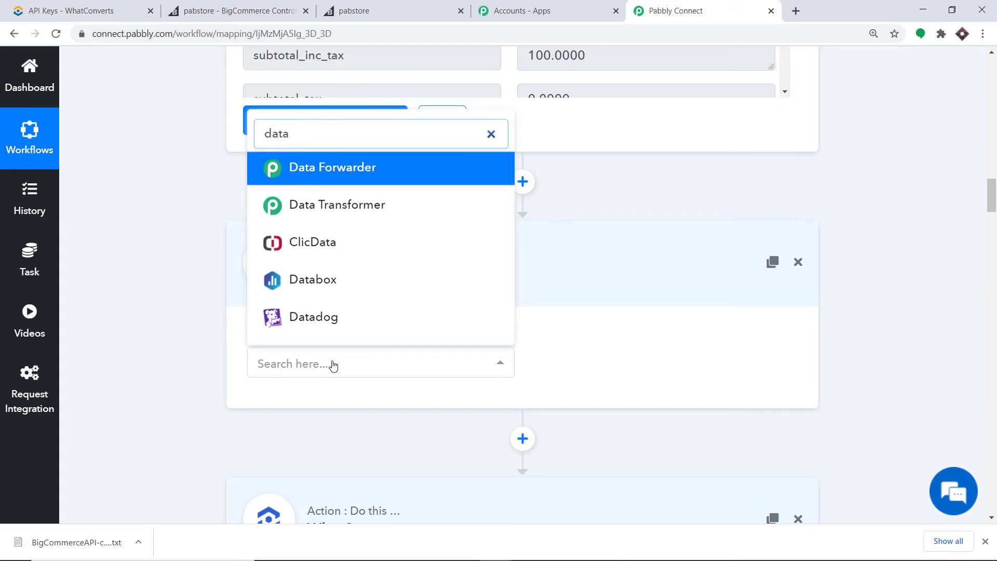
{"action": "key", "text": "BackSpace"}
{"action": "type", "text": "e"}
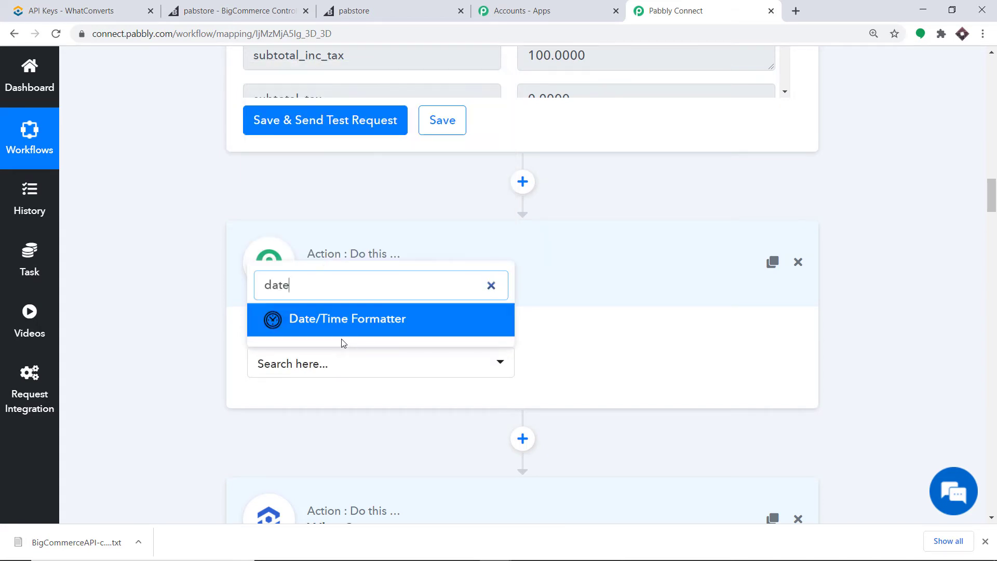
{"action": "left_click", "coordinate": [343, 333]}
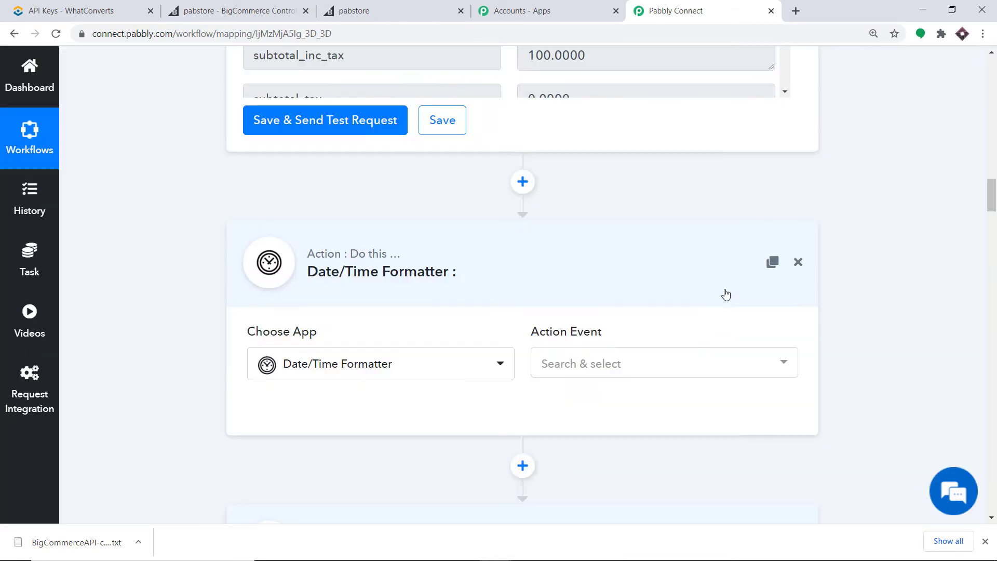
{"action": "left_click", "coordinate": [665, 362]}
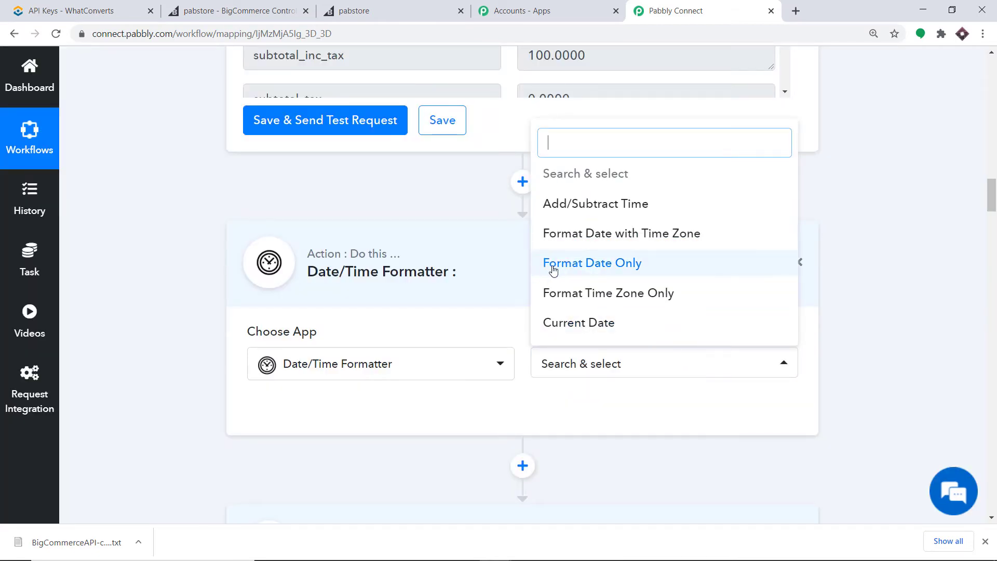
{"action": "left_click", "coordinate": [601, 268]}
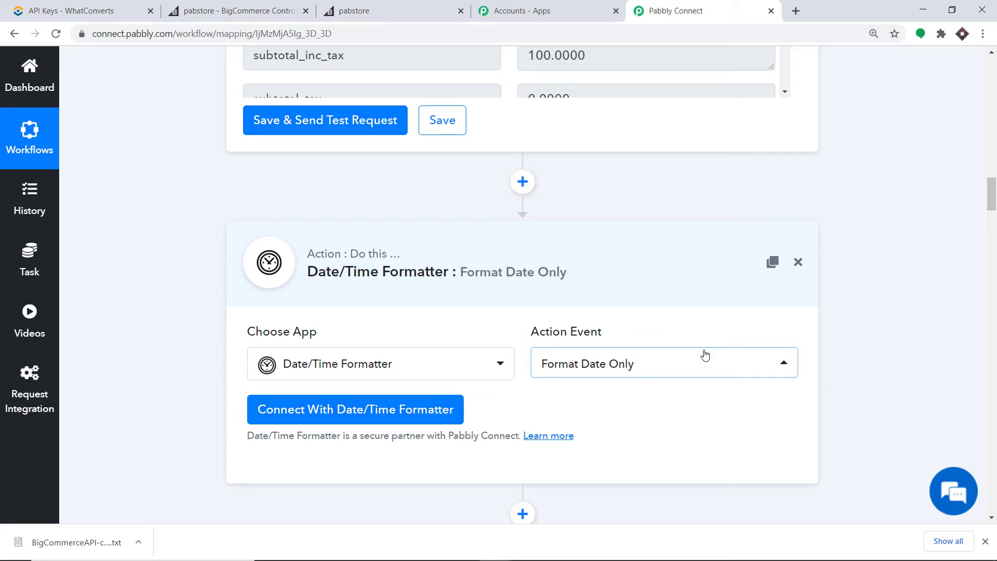
Map the order's date_created into the Date/Time Formatter's Date field.
{"action": "left_click", "coordinate": [334, 410]}
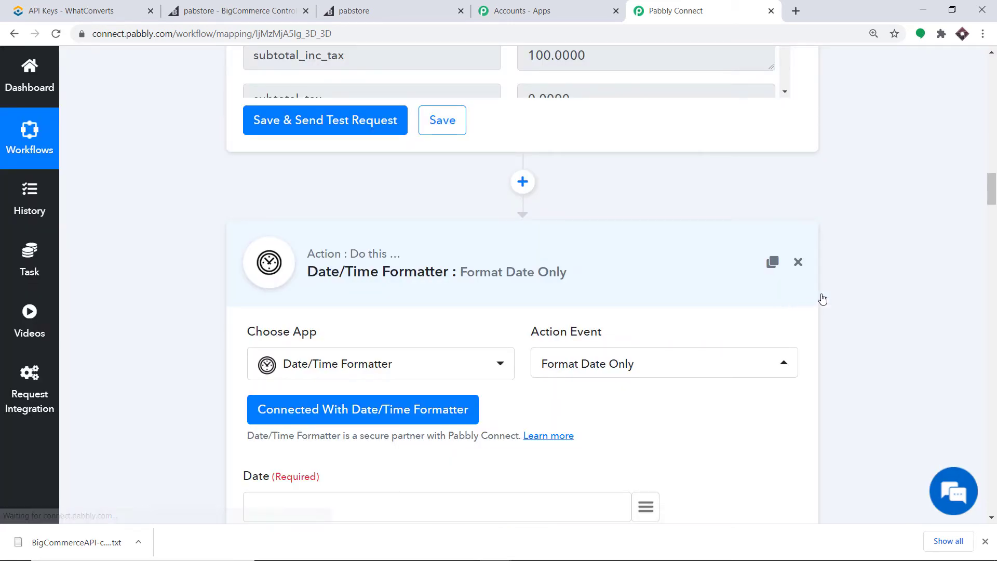
{"action": "left_click_drag", "start_coordinate": [991, 184], "coordinate": [991, 204]}
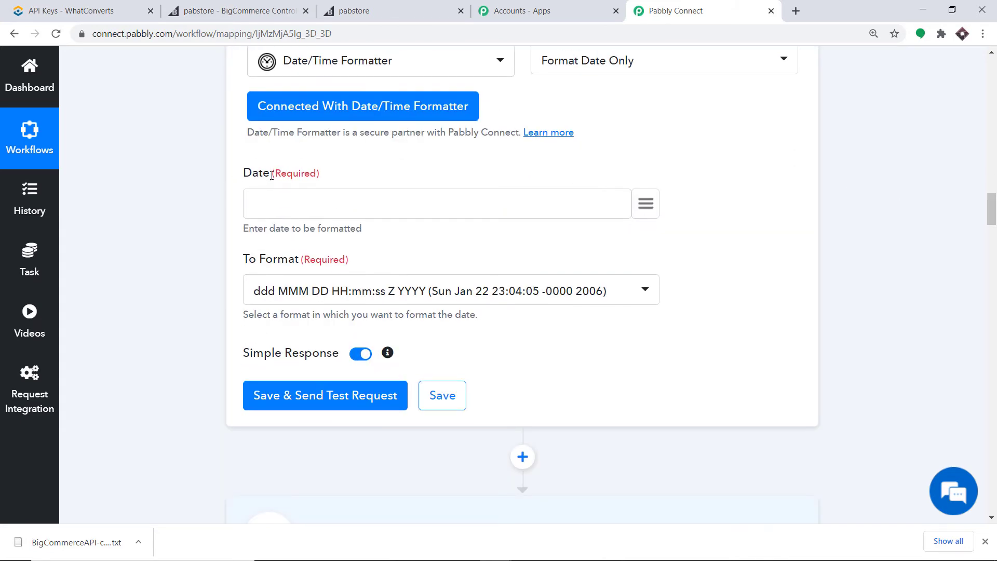
{"action": "left_click", "coordinate": [644, 204]}
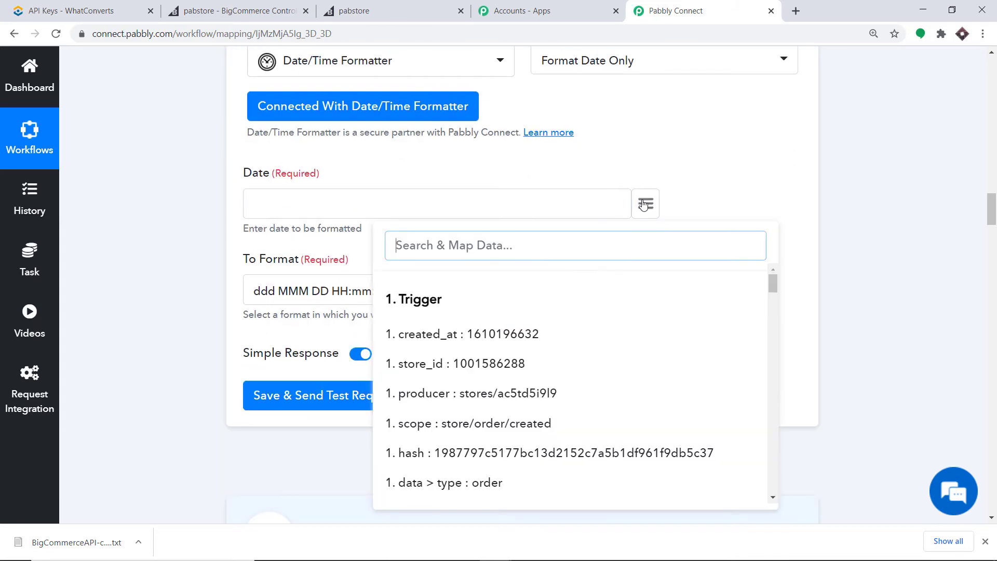
{"action": "type", "text": "da"}
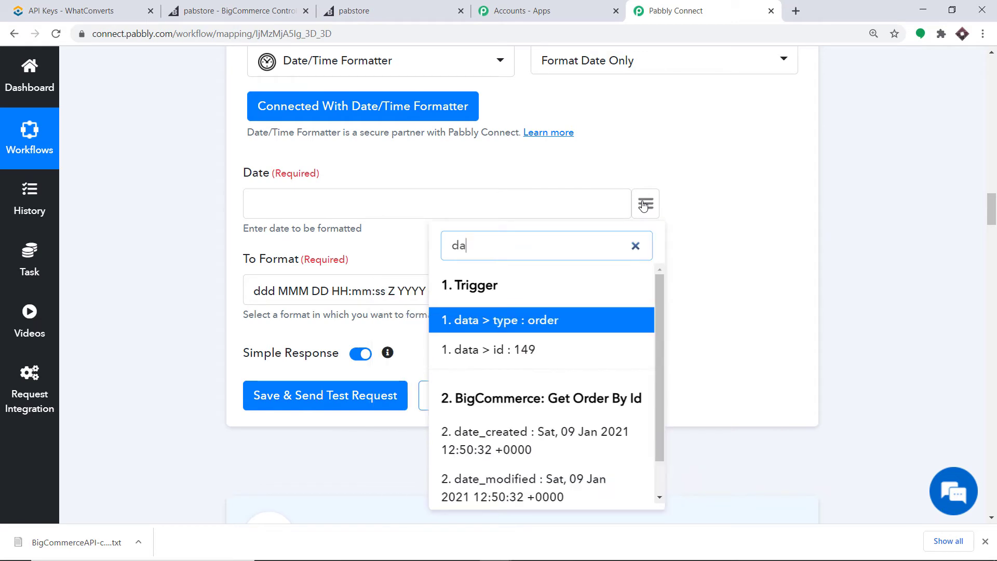
{"action": "left_click", "coordinate": [530, 441]}
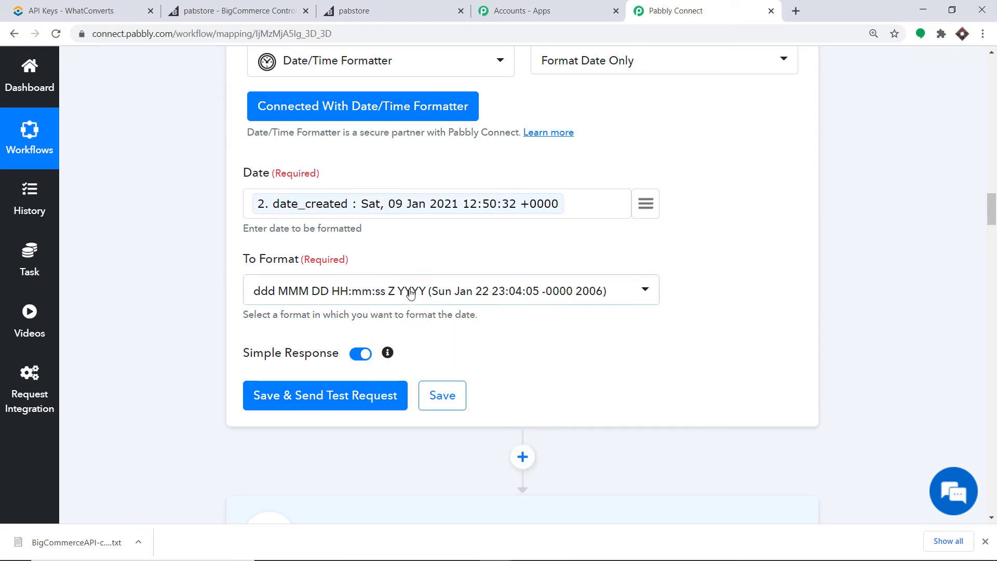
Set the output format to YYYY-MM-DDTHH:mm:ssZ and test, getting 2021-01-09T12:50:32+00:00.
{"action": "left_click", "coordinate": [428, 291]}
{"action": "scroll", "coordinate": [470, 375], "scroll_direction": "down", "scroll_amount": 1}
{"action": "scroll", "coordinate": [470, 375], "scroll_direction": "down", "scroll_amount": 3}
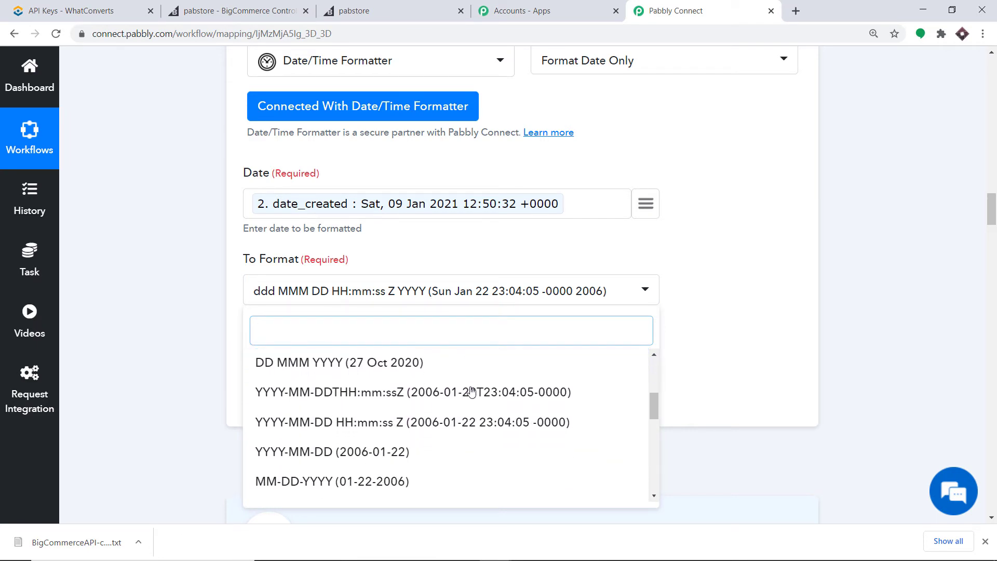
{"action": "left_click", "coordinate": [487, 394]}
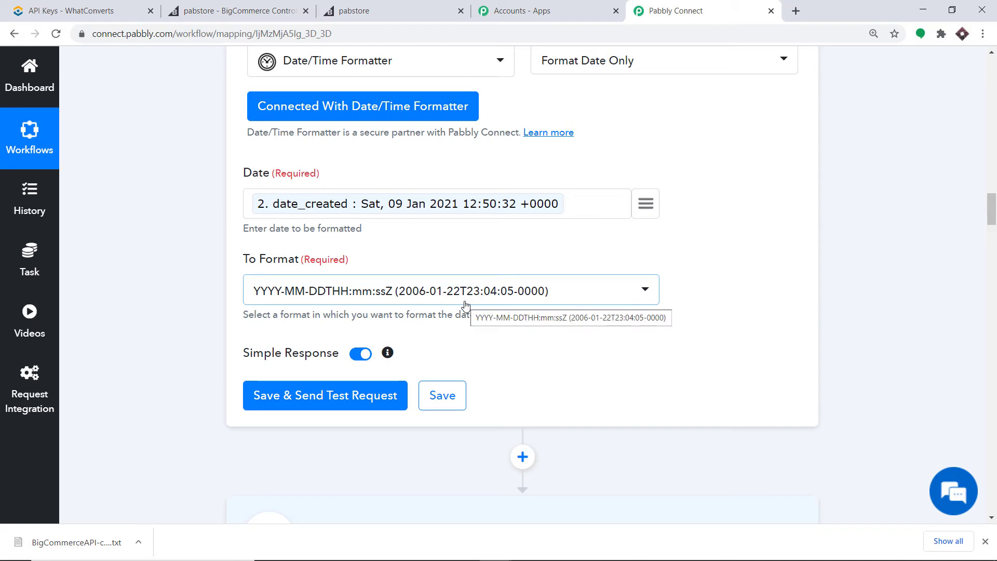
{"action": "scroll", "coordinate": [410, 304], "scroll_direction": "down", "scroll_amount": 2}
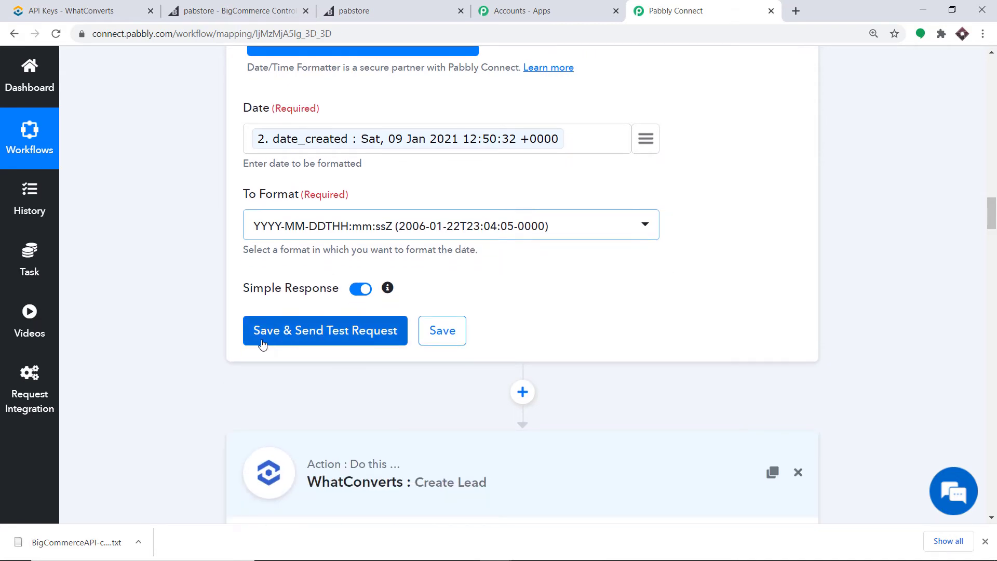
{"action": "left_click", "coordinate": [322, 338]}
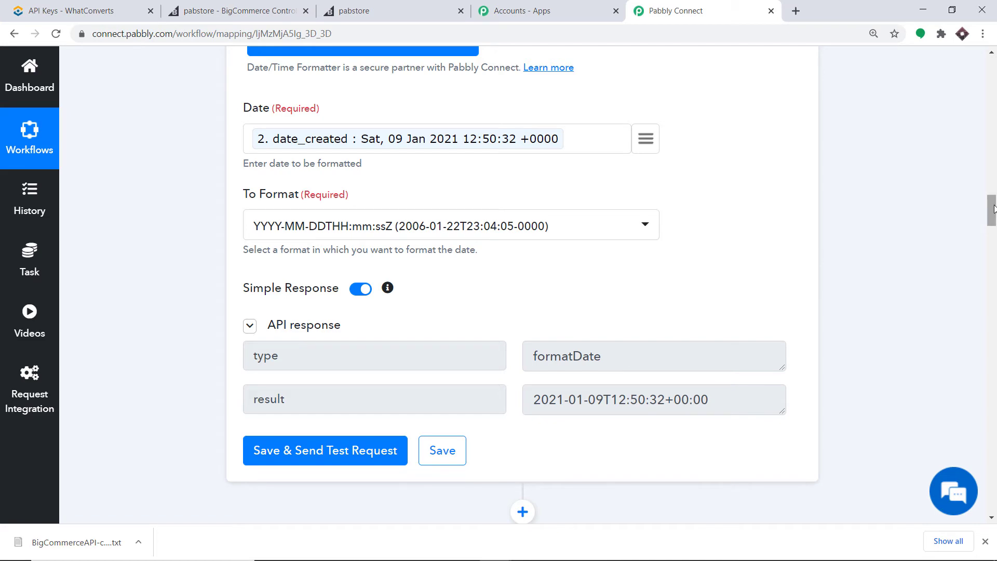
{"action": "left_click_drag", "start_coordinate": [989, 211], "coordinate": [993, 250]}
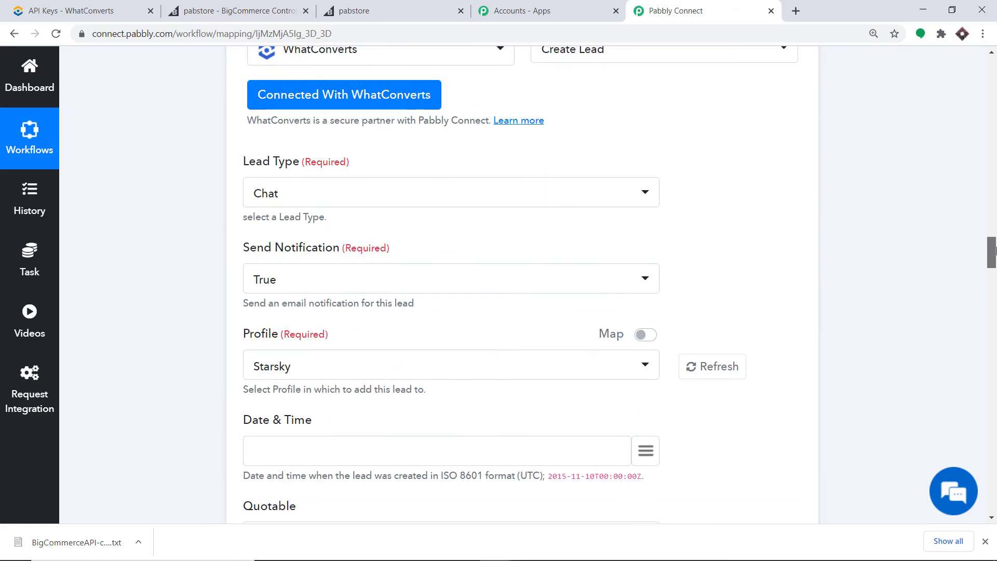
Keep the existing WhatConverts connection for the Create Lead action.
{"action": "left_click", "coordinate": [330, 98]}
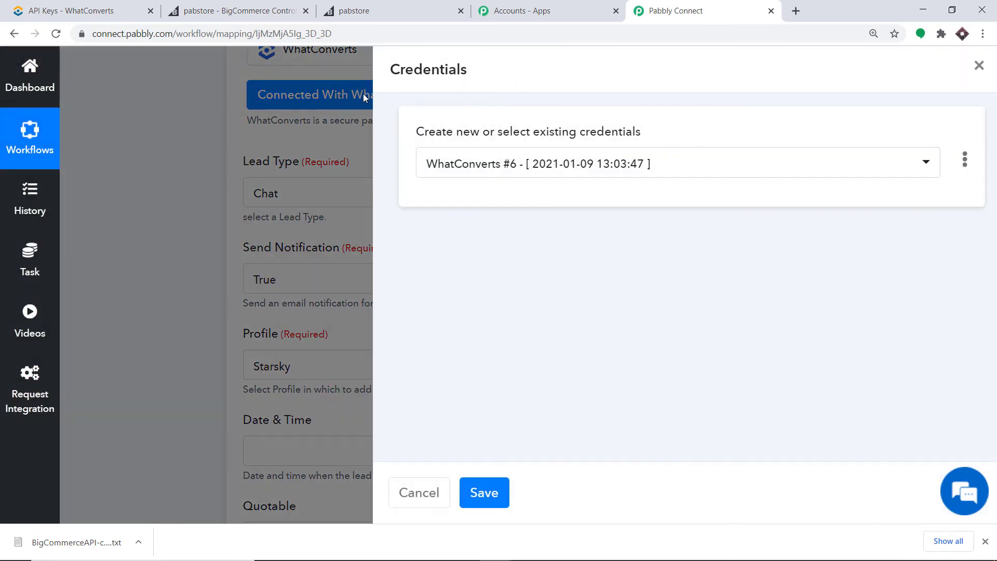
{"action": "left_click", "coordinate": [474, 495]}
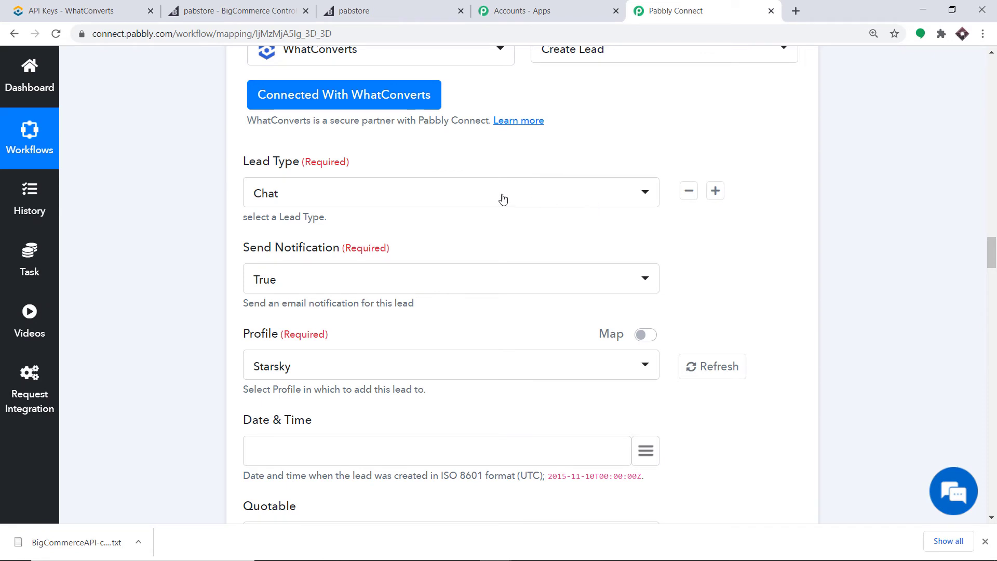
{"action": "scroll", "coordinate": [441, 195], "scroll_direction": "up", "scroll_amount": 1}
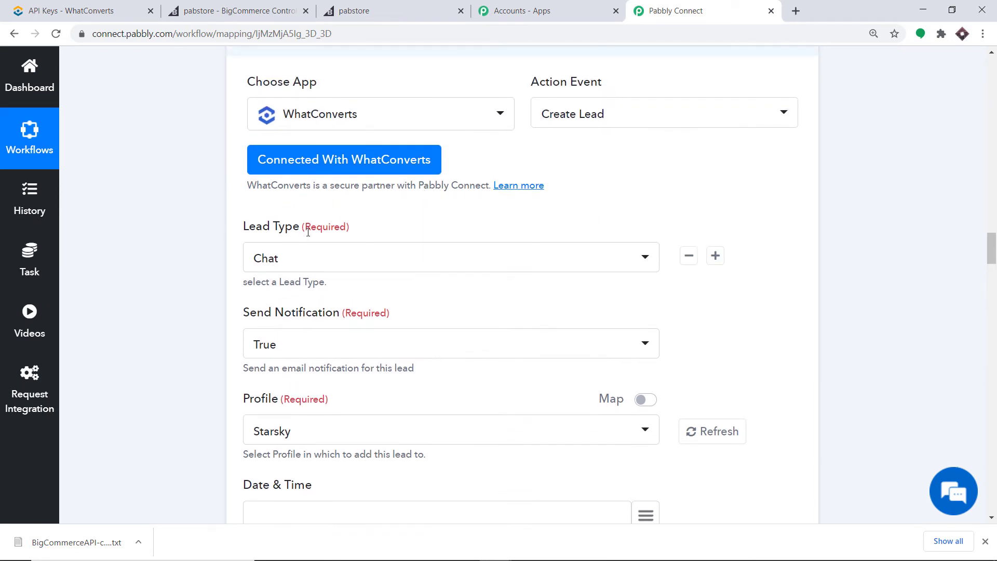
Set the lead's Lead Type to Transaction and Send Notification to False.
{"action": "left_click", "coordinate": [315, 258]}
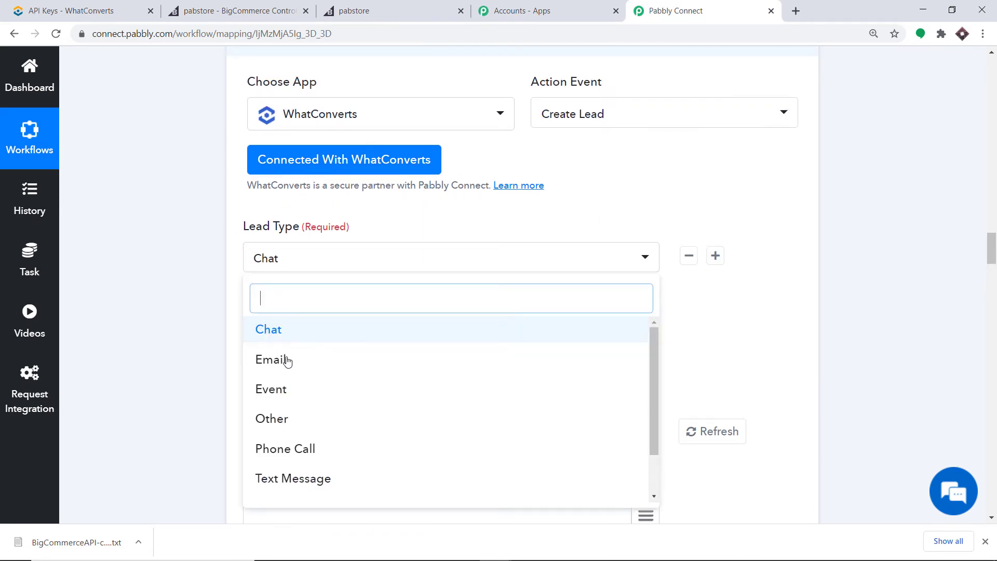
{"action": "scroll", "coordinate": [283, 360], "scroll_direction": "down", "scroll_amount": 2}
{"action": "left_click", "coordinate": [290, 457]}
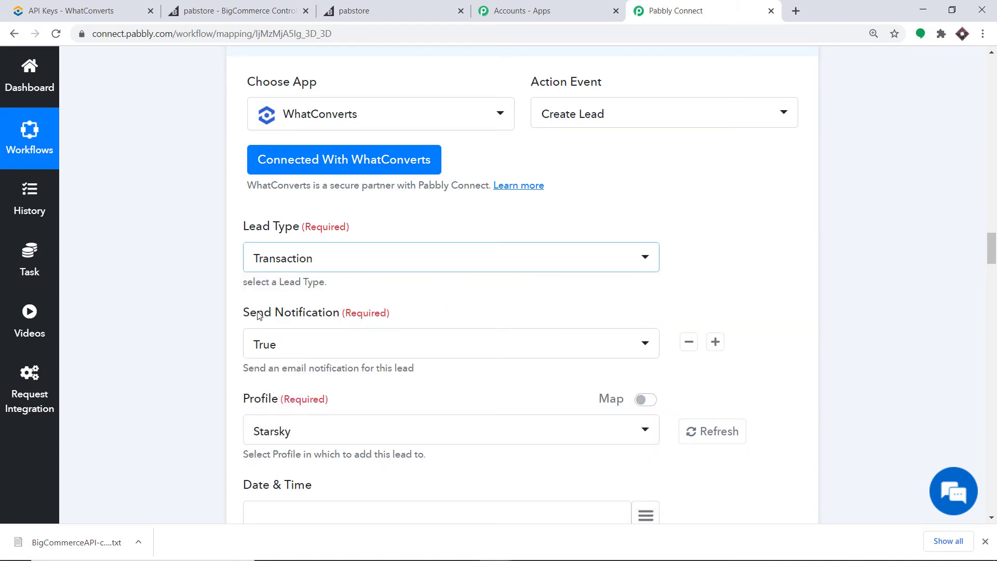
{"action": "scroll", "coordinate": [349, 300], "scroll_direction": "down", "scroll_amount": 1}
{"action": "left_click", "coordinate": [269, 281]}
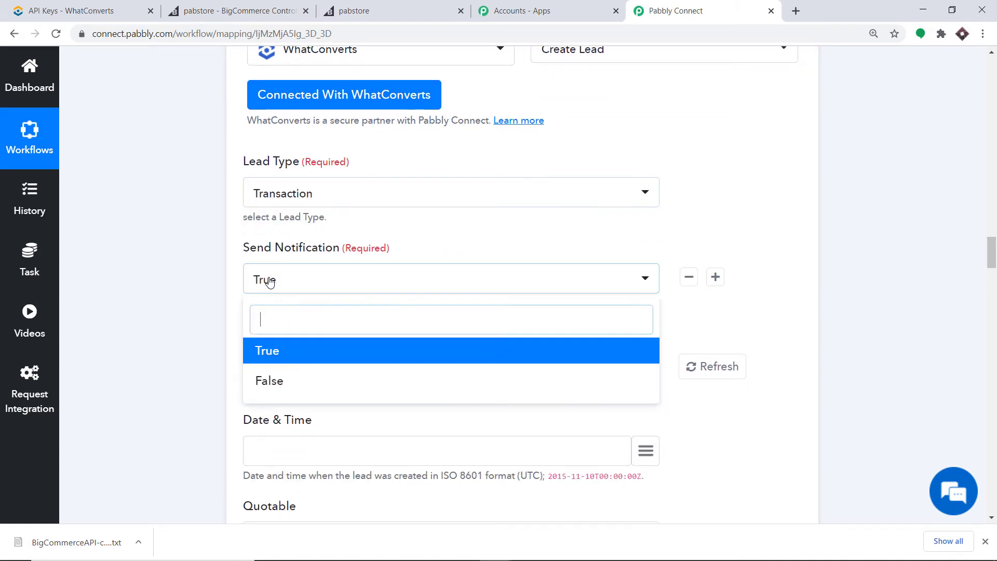
{"action": "left_click", "coordinate": [289, 378]}
{"action": "scroll", "coordinate": [389, 253], "scroll_direction": "down", "scroll_amount": 1}
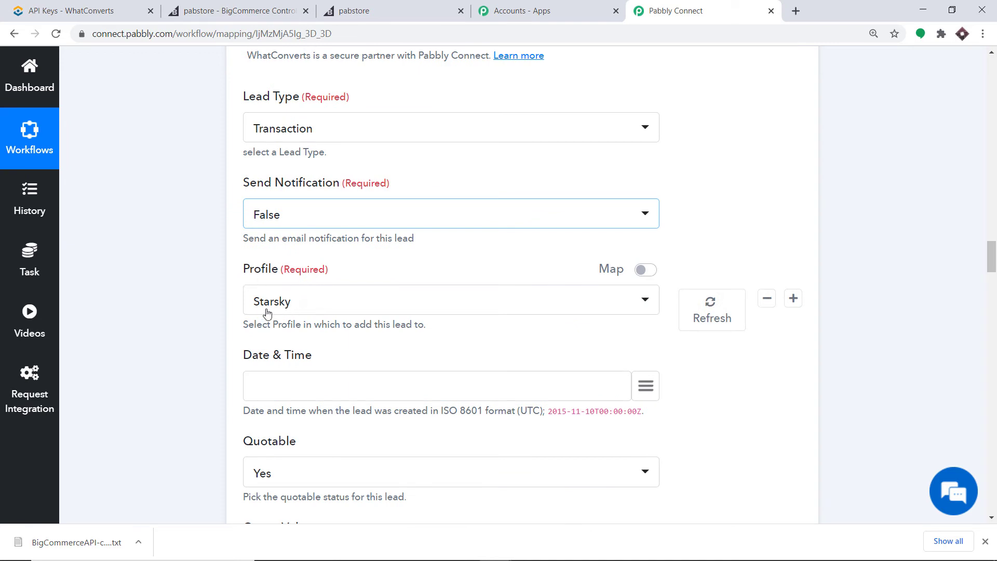
{"action": "left_click", "coordinate": [309, 311]}
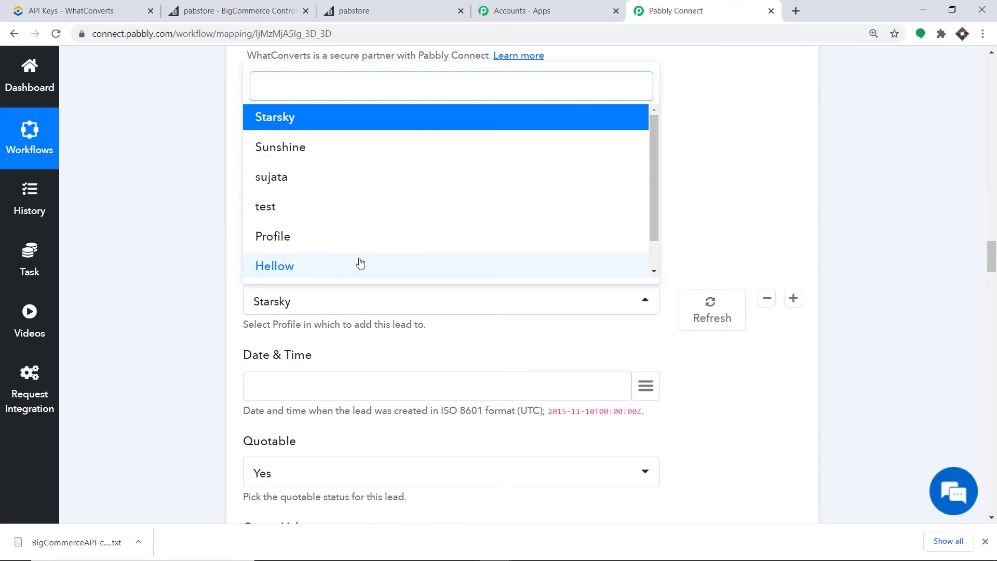
Review the existing WhatConverts accounts listed under the master account.
{"action": "left_click", "coordinate": [60, 7]}
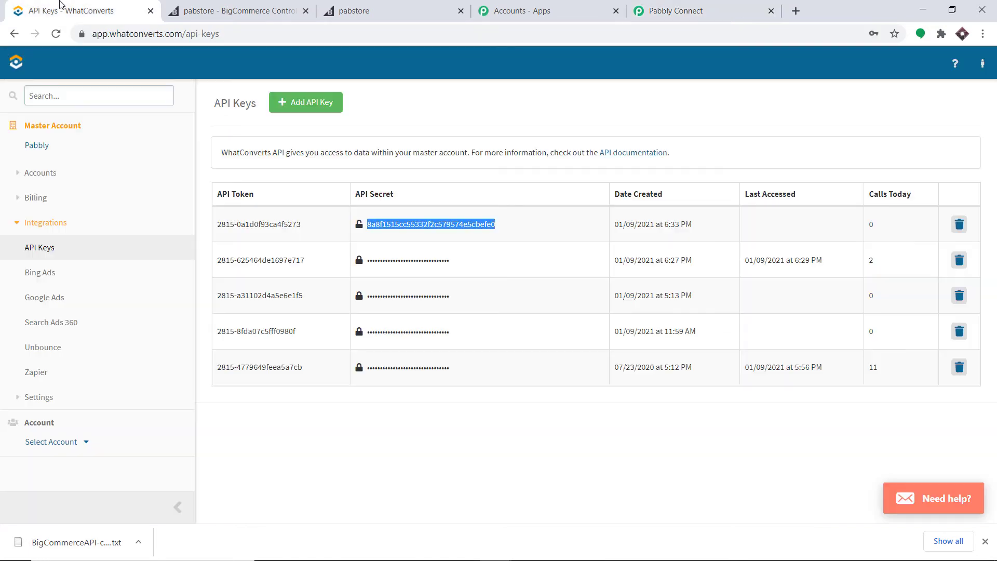
{"action": "left_click", "coordinate": [44, 147]}
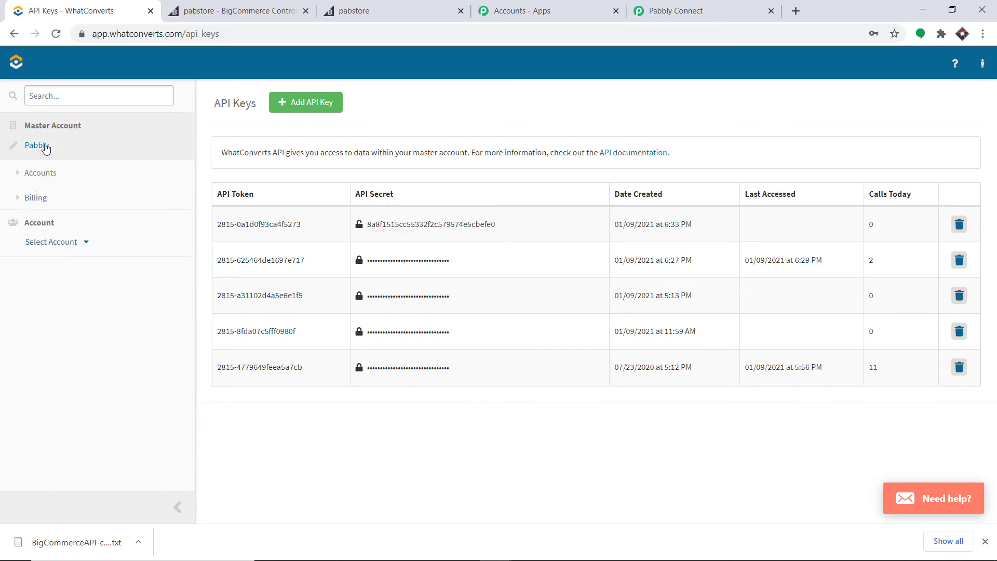
{"action": "left_click", "coordinate": [55, 192]}
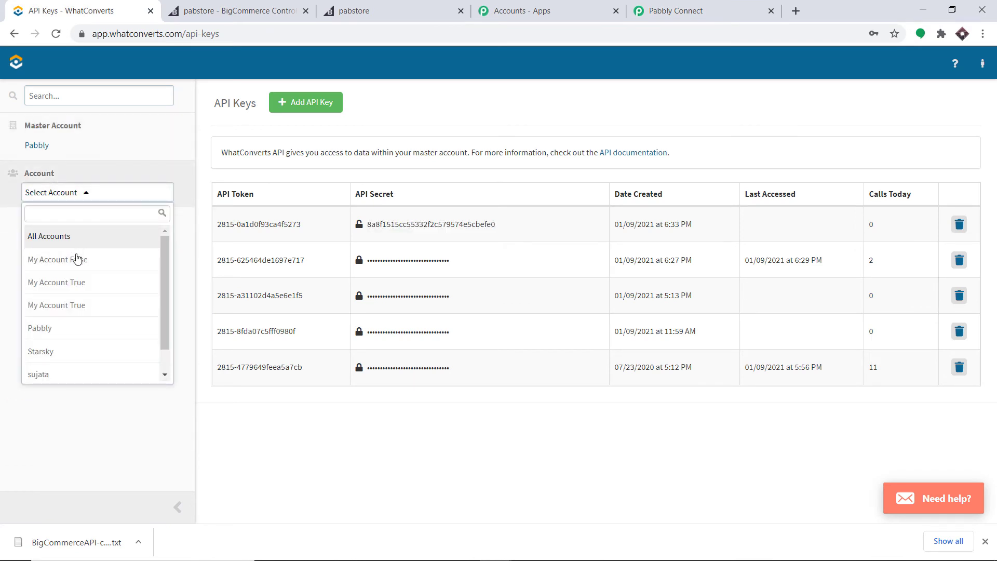
{"action": "scroll", "coordinate": [68, 287], "scroll_direction": "down", "scroll_amount": 1}
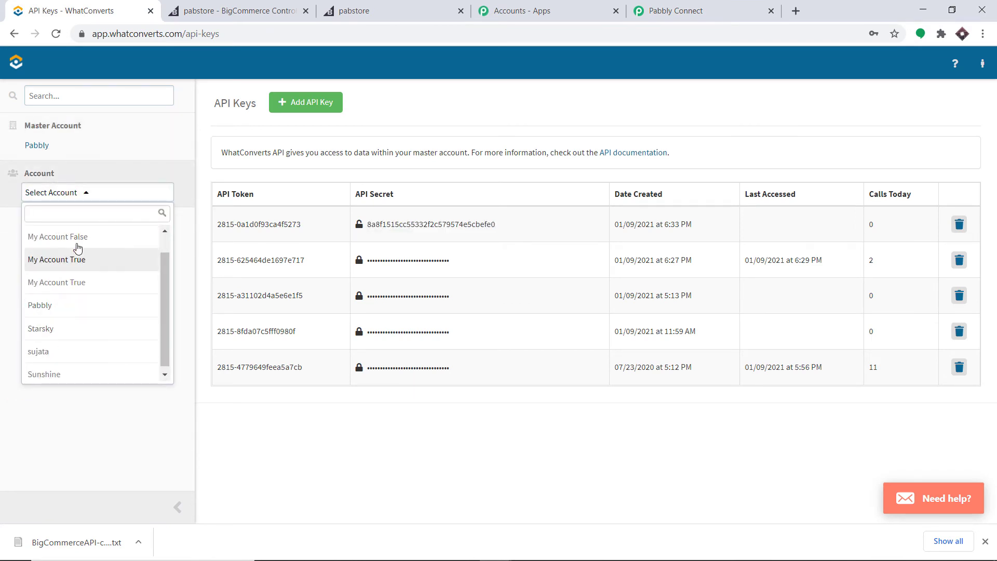
{"action": "left_click", "coordinate": [675, 11]}
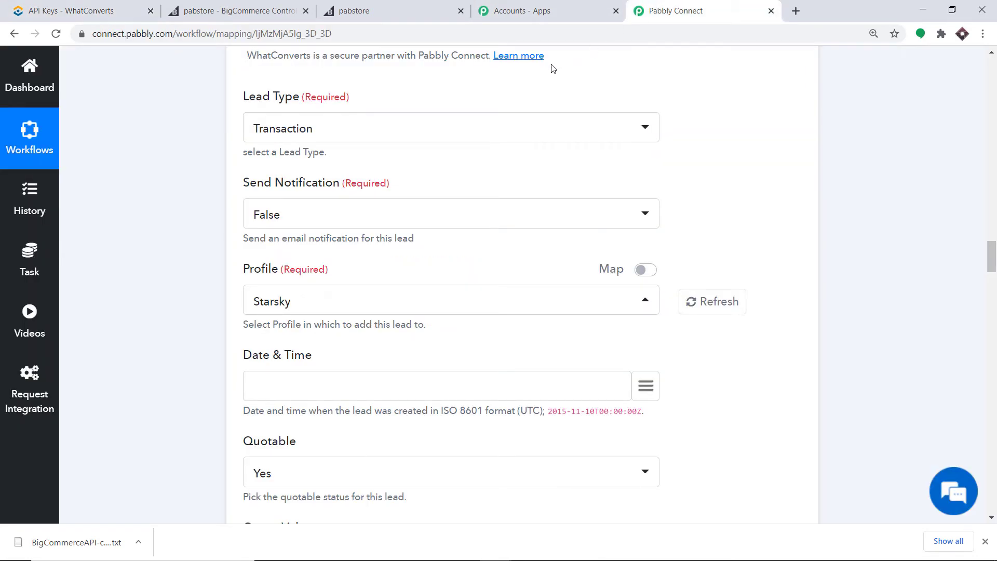
{"action": "left_click", "coordinate": [63, 10]}
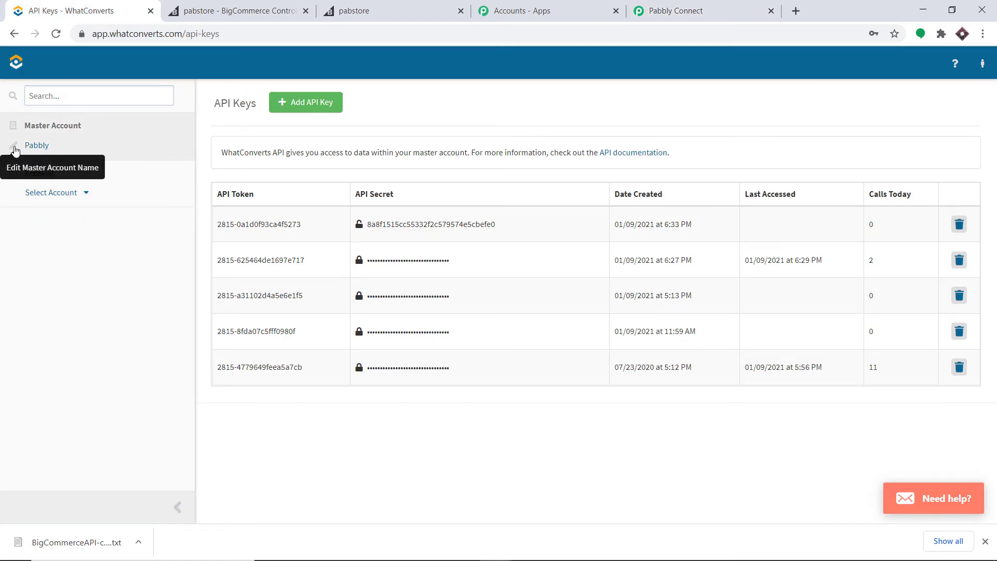
Add a WhatConverts account named BigCommerce, skipping phone numbers and web forms, and open its dashboard.
{"action": "left_click", "coordinate": [61, 193]}
{"action": "left_click", "coordinate": [59, 253]}
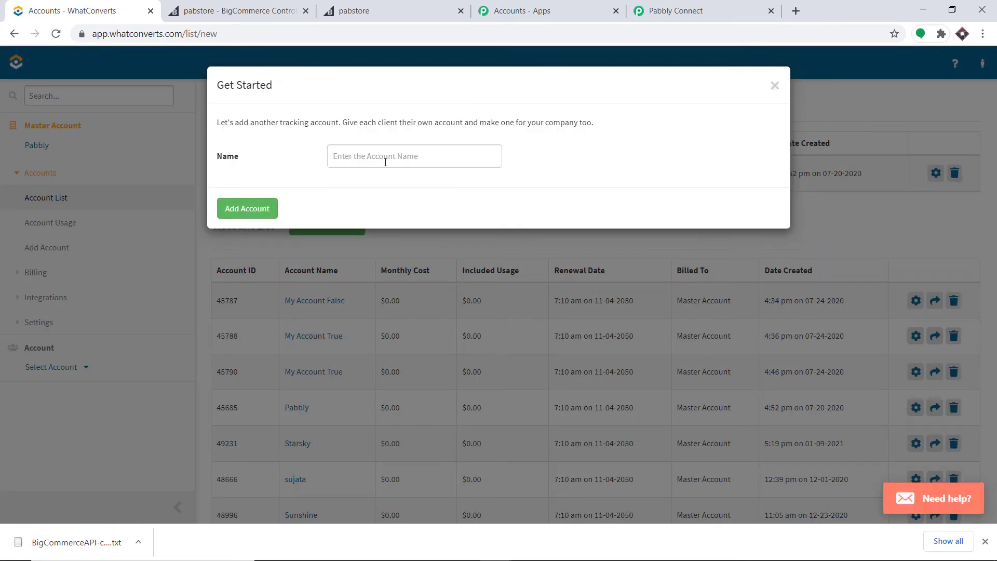
{"action": "left_click", "coordinate": [385, 161]}
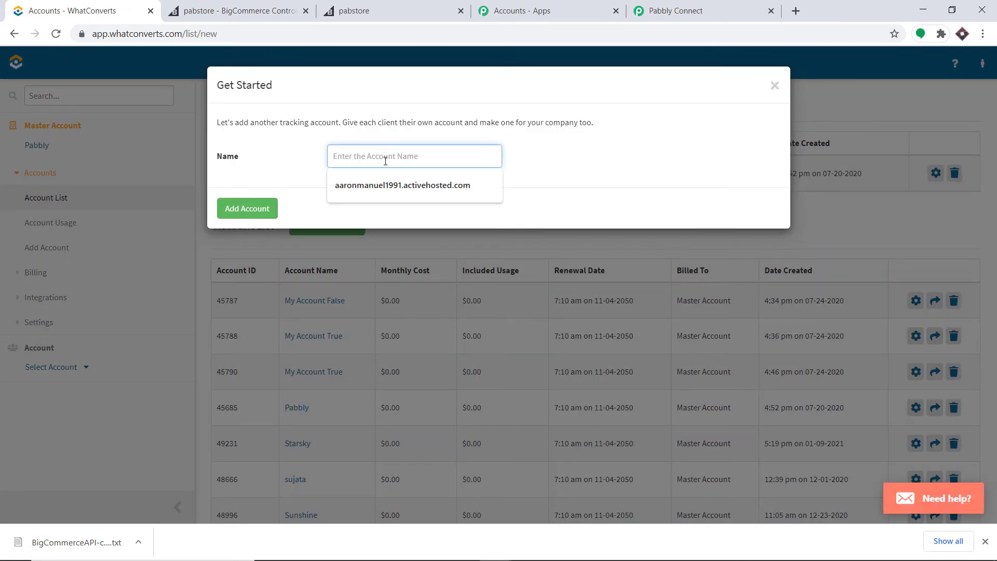
{"action": "type", "text": "BigCommerce"}
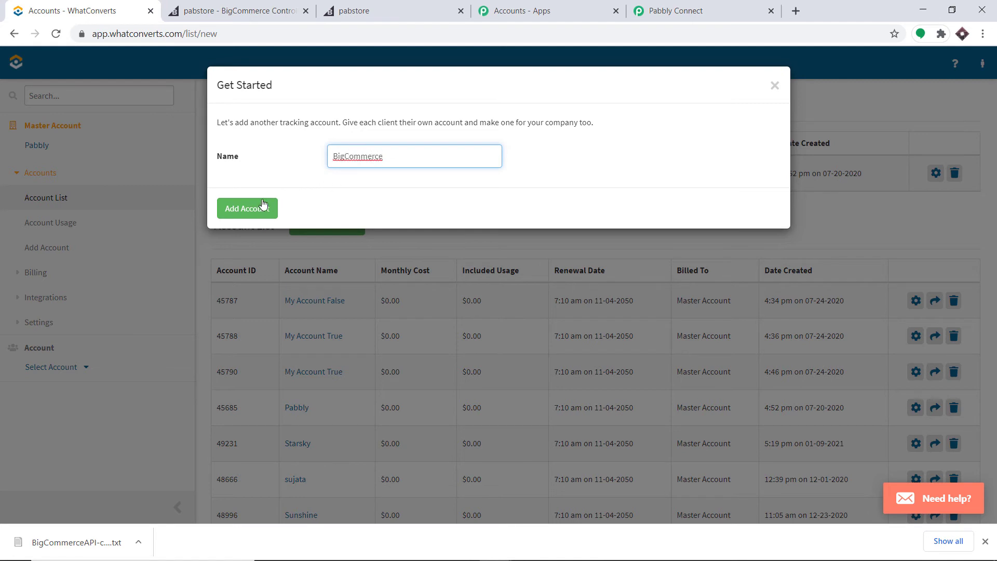
{"action": "left_click", "coordinate": [262, 205]}
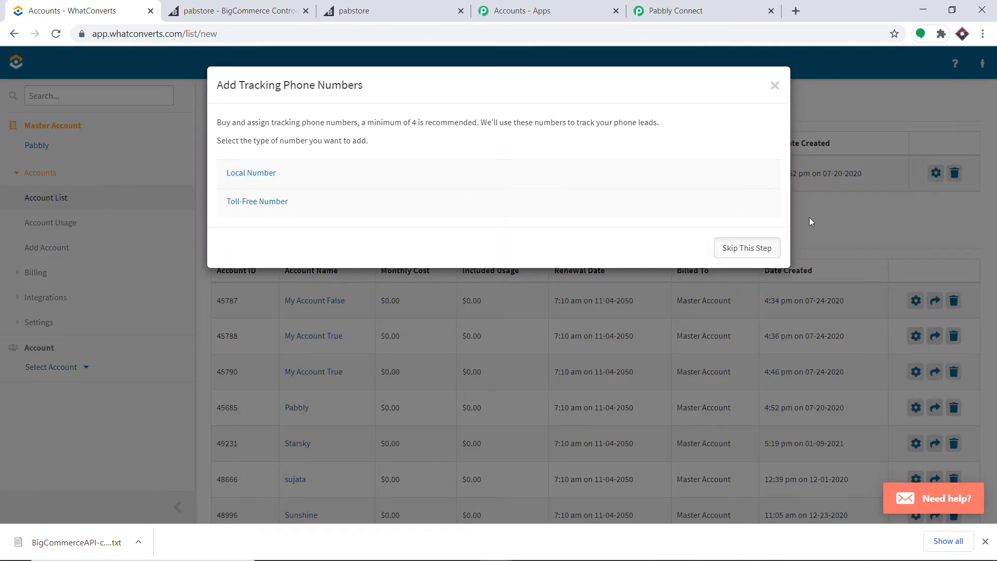
{"action": "left_click", "coordinate": [760, 248]}
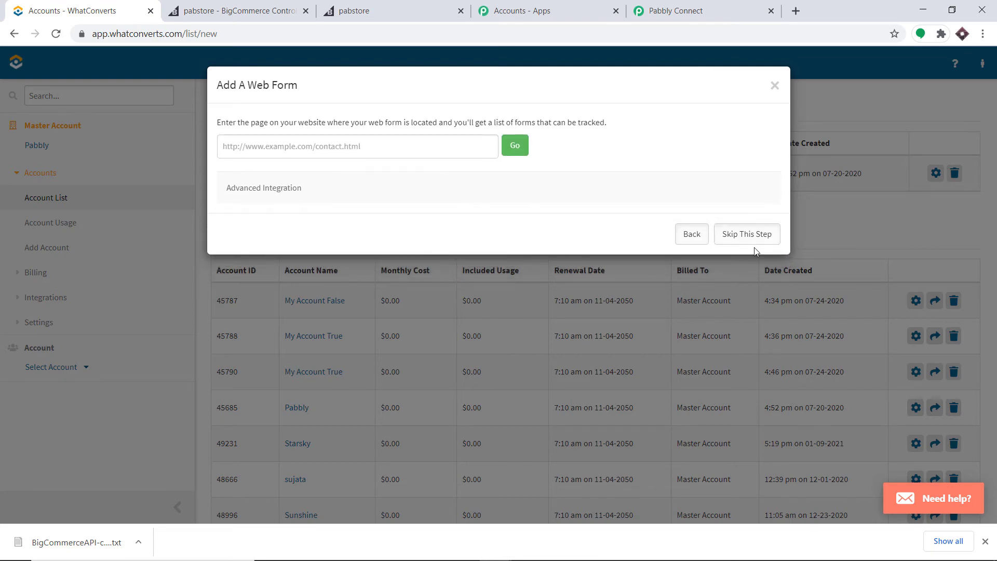
{"action": "left_click", "coordinate": [754, 235]}
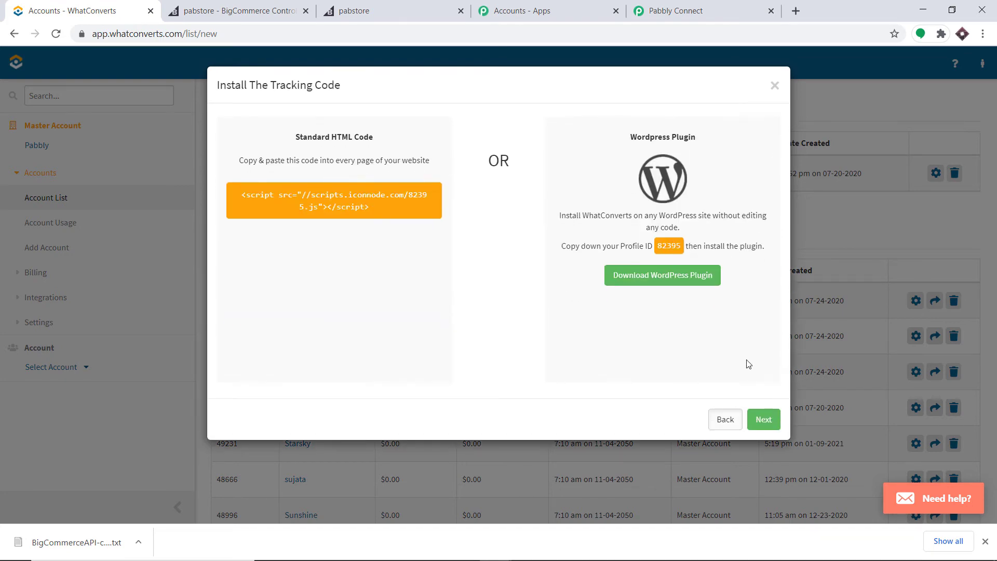
{"action": "left_click", "coordinate": [764, 418]}
{"action": "left_click", "coordinate": [498, 163]}
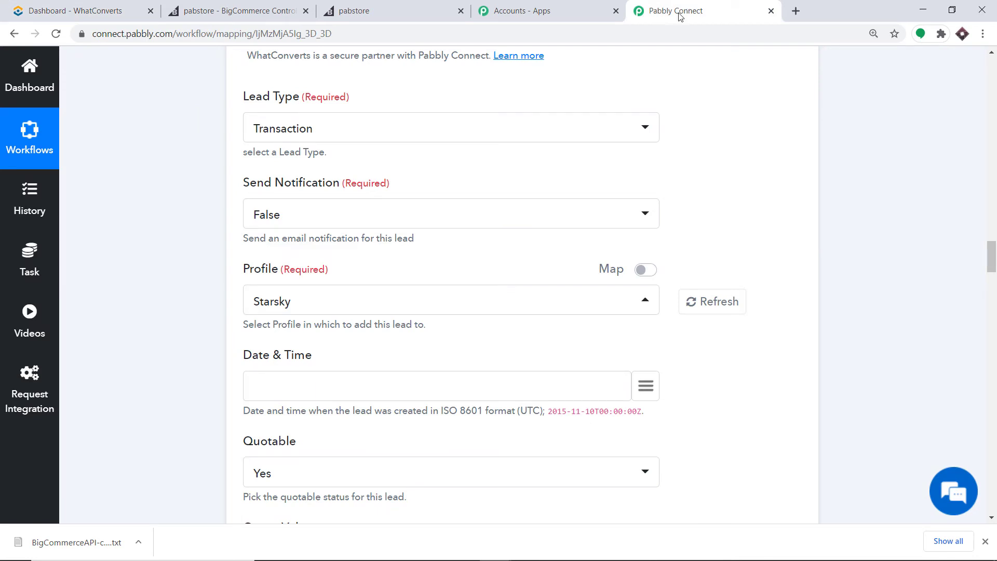
Reload the WhatConverts profiles and choose BigCommerce as the lead's Profile.
{"action": "left_click", "coordinate": [713, 307]}
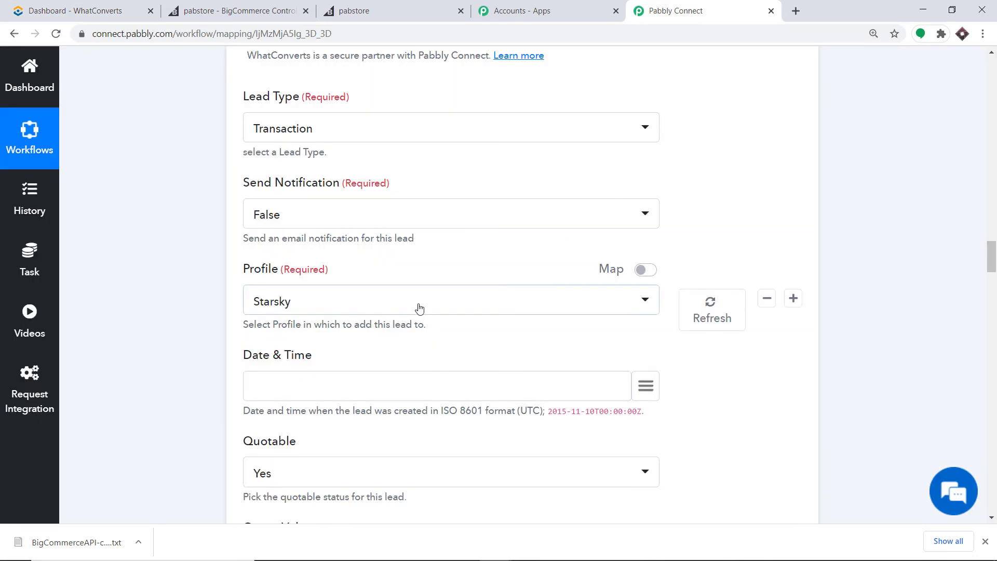
{"action": "left_click", "coordinate": [418, 305]}
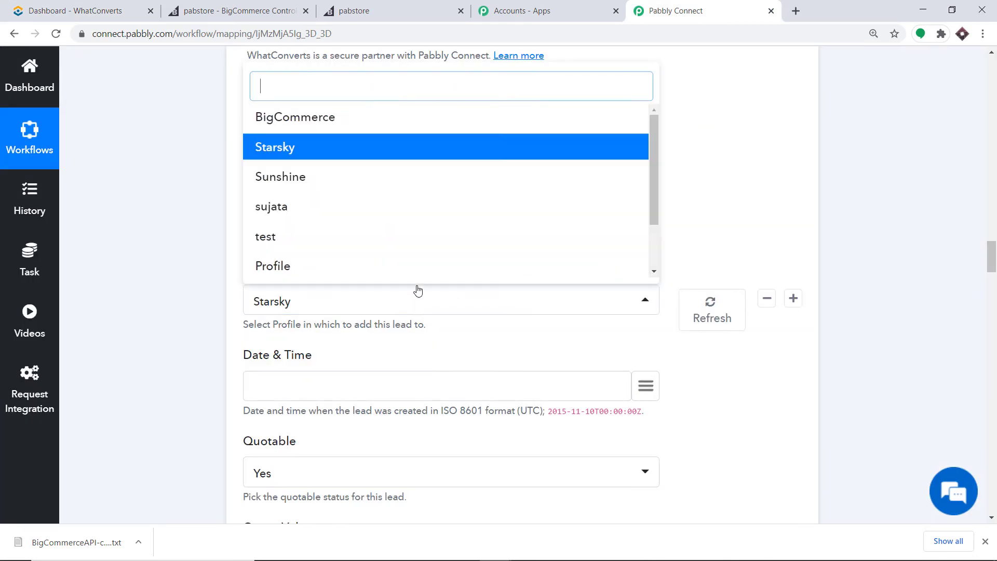
{"action": "left_click", "coordinate": [302, 123]}
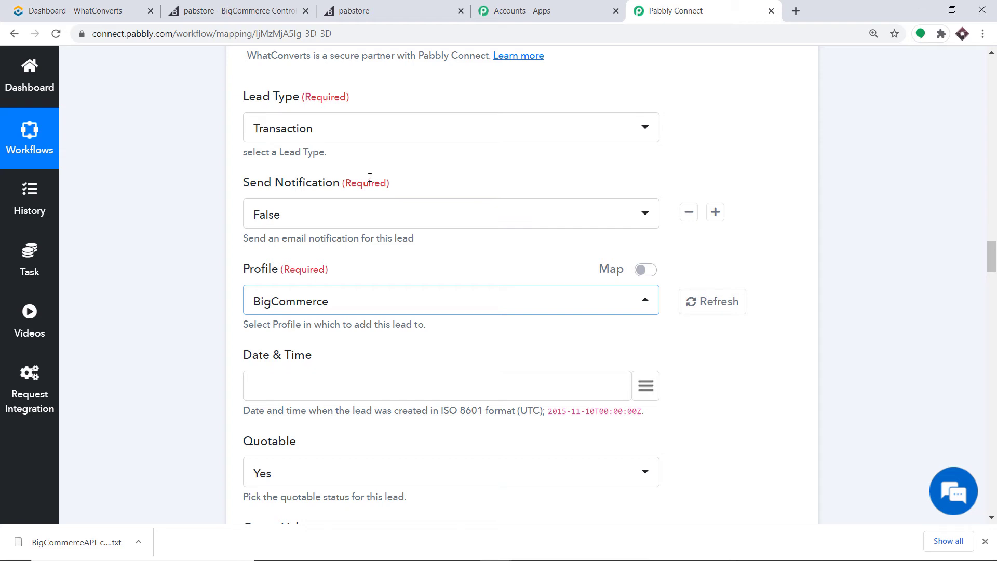
{"action": "left_click", "coordinate": [112, 7]}
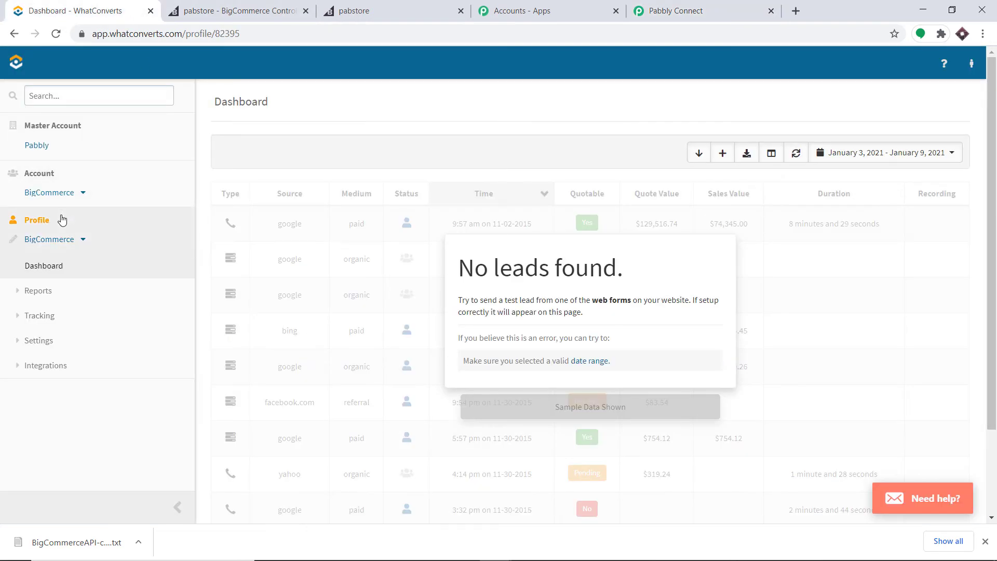
{"action": "left_click", "coordinate": [719, 8]}
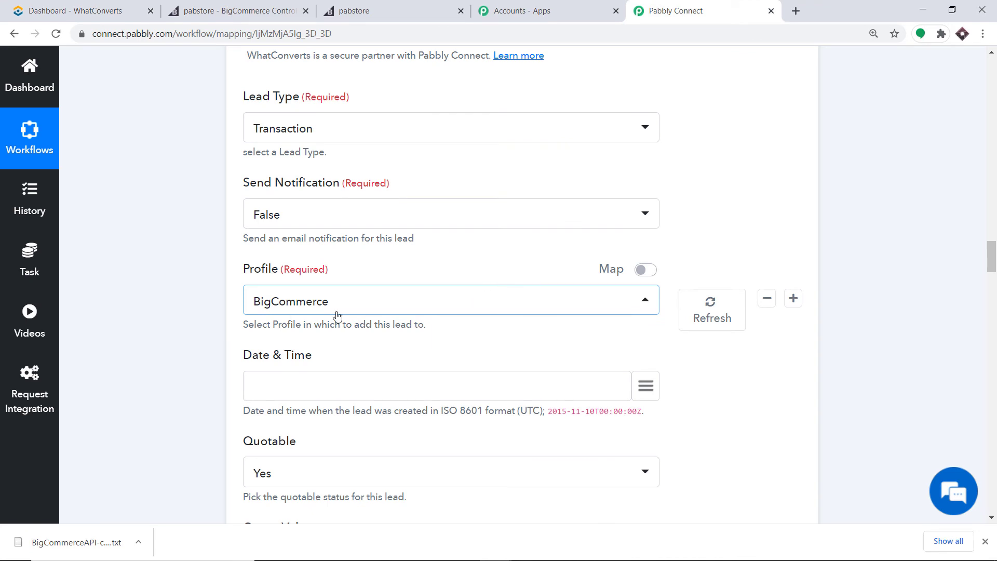
{"action": "scroll", "coordinate": [350, 309], "scroll_direction": "down", "scroll_amount": 2}
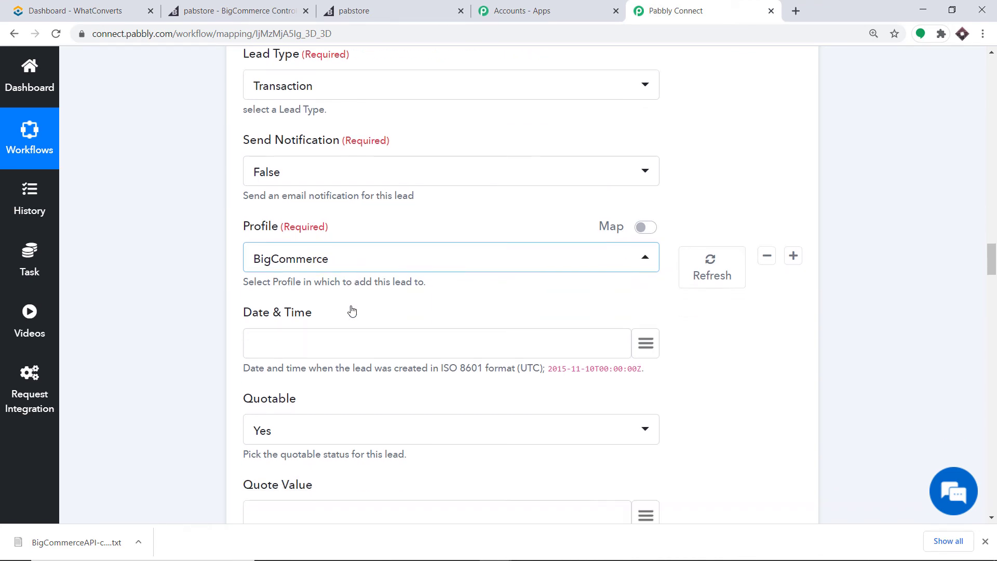
{"action": "scroll", "coordinate": [257, 297], "scroll_direction": "down", "scroll_amount": 1}
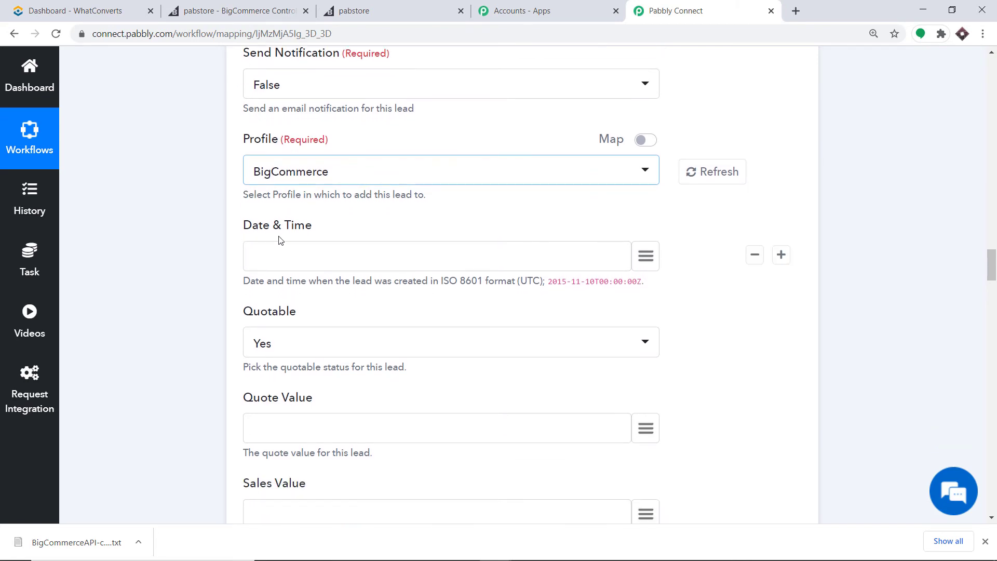
Map the formatter's '3. result' (2021-01-09T12:50:32+00:00) into the Date & Time field.
{"action": "scroll", "coordinate": [414, 255], "scroll_direction": "down", "scroll_amount": 1}
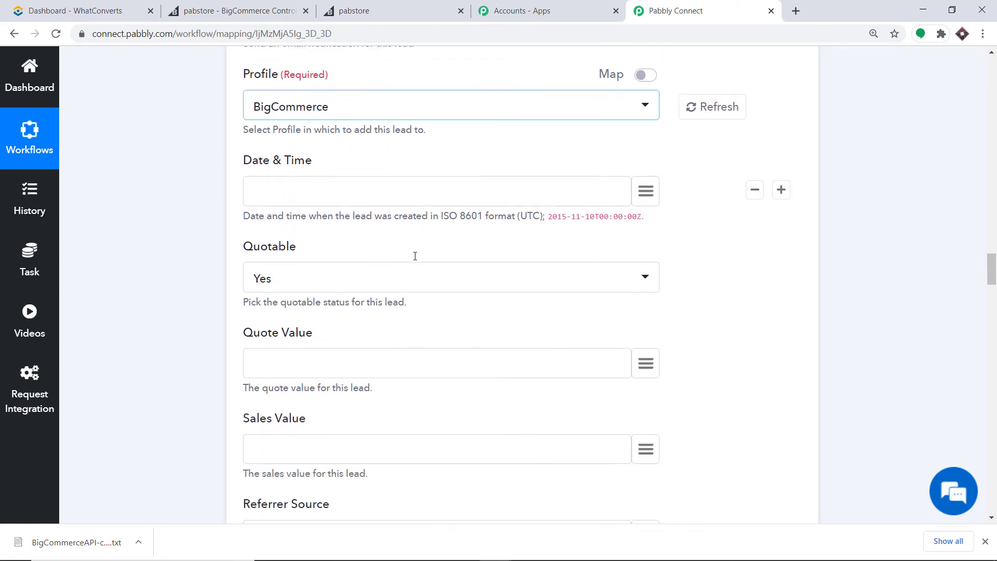
{"action": "left_click", "coordinate": [646, 191]}
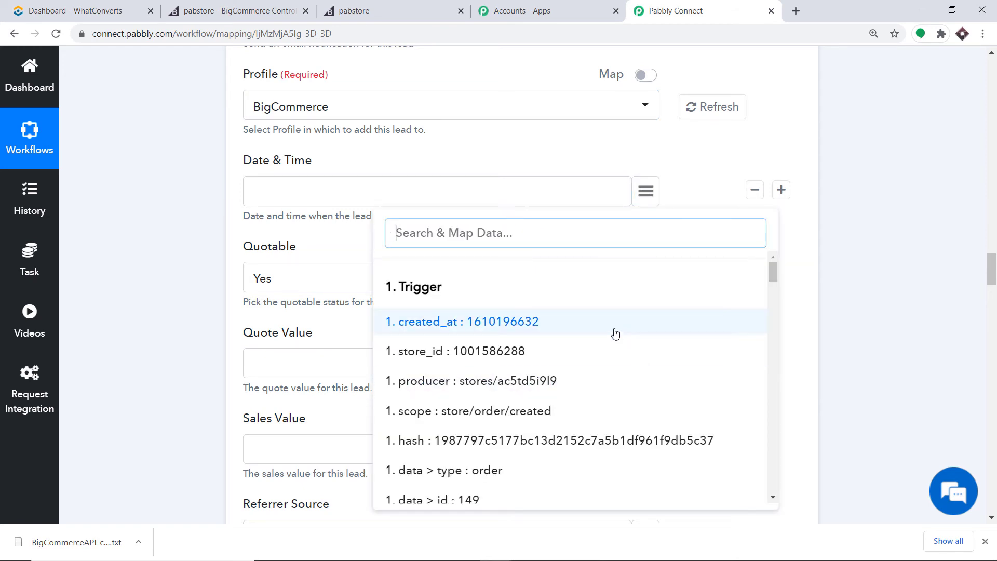
{"action": "scroll", "coordinate": [614, 332], "scroll_direction": "down", "scroll_amount": 3}
{"action": "scroll", "coordinate": [615, 332], "scroll_direction": "down", "scroll_amount": 15}
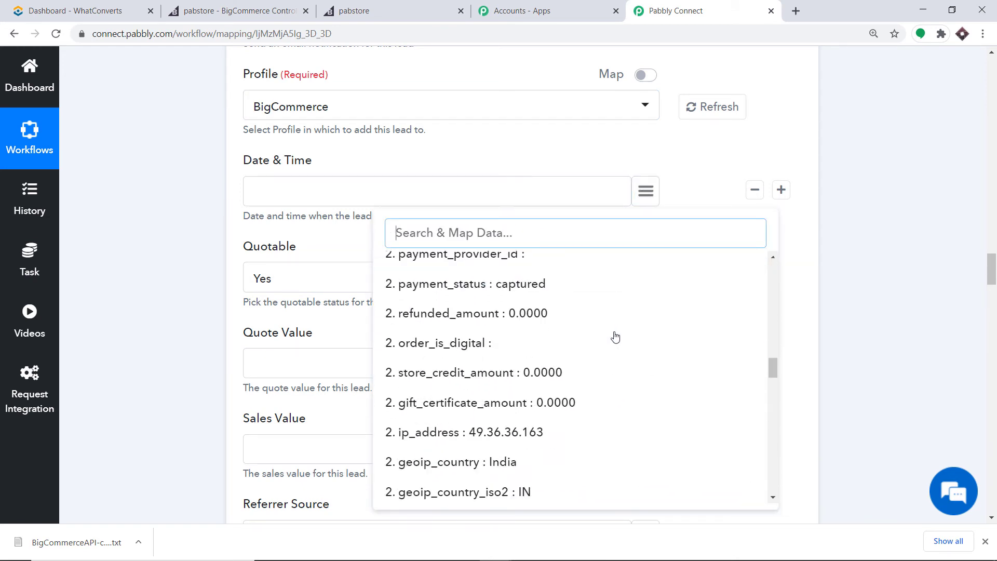
{"action": "scroll", "coordinate": [615, 339], "scroll_direction": "down", "scroll_amount": 15}
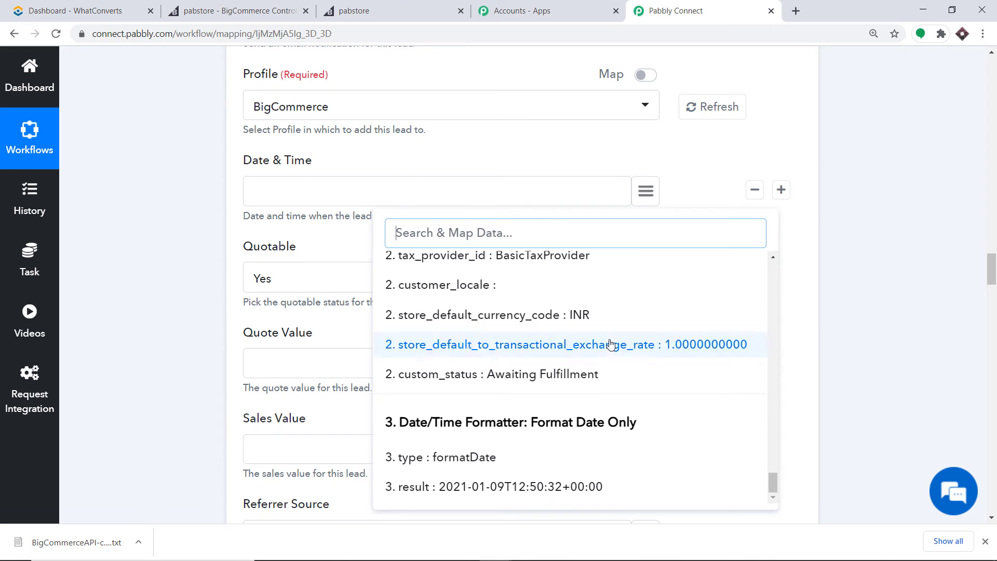
{"action": "left_click", "coordinate": [494, 486]}
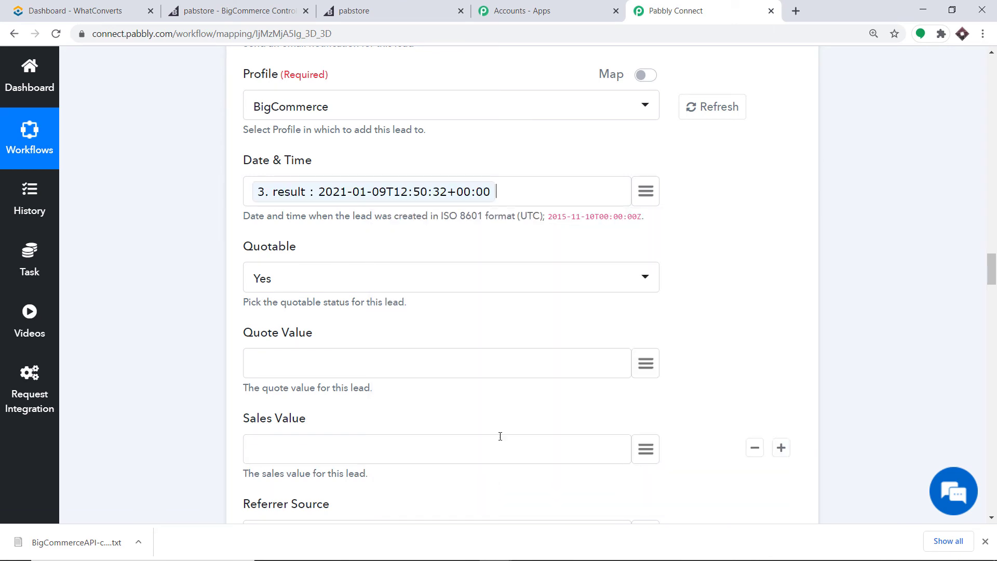
Map the billing phone to Caller Number and billing first name to Caller Name.
{"action": "scroll", "coordinate": [446, 218], "scroll_direction": "down", "scroll_amount": 1}
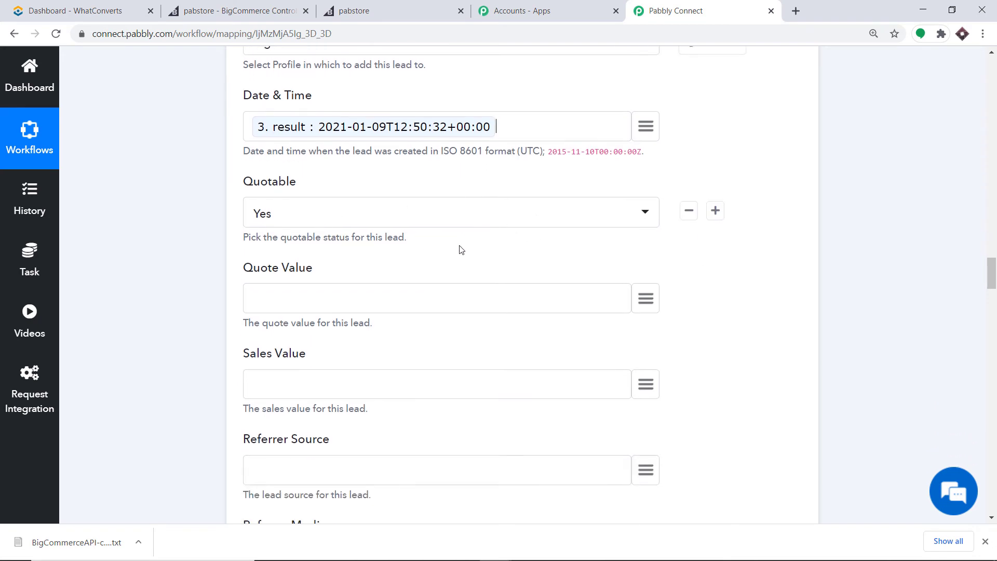
{"action": "scroll", "coordinate": [460, 247], "scroll_direction": "down", "scroll_amount": 5}
{"action": "scroll", "coordinate": [444, 245], "scroll_direction": "down", "scroll_amount": 5}
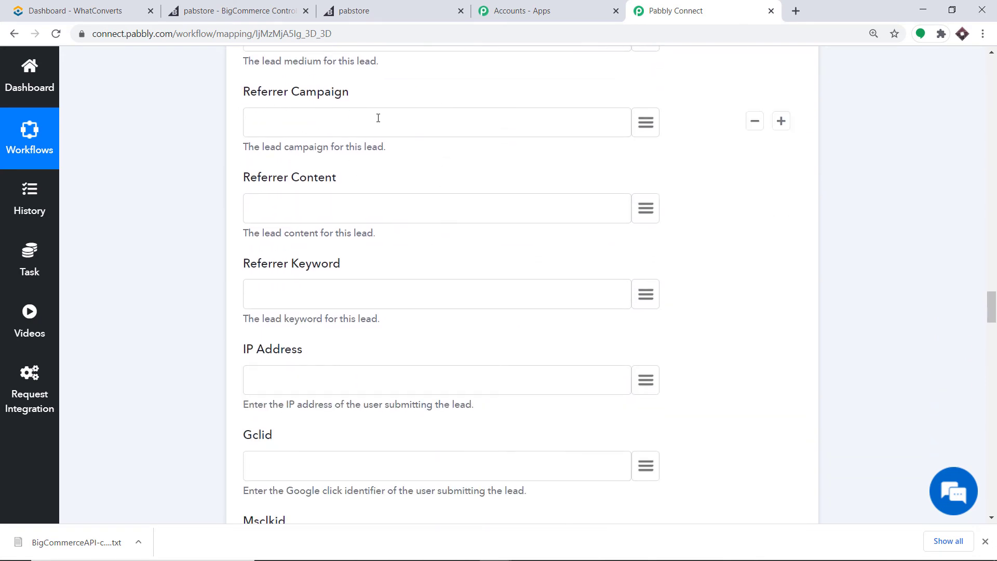
{"action": "scroll", "coordinate": [363, 283], "scroll_direction": "down", "scroll_amount": 1}
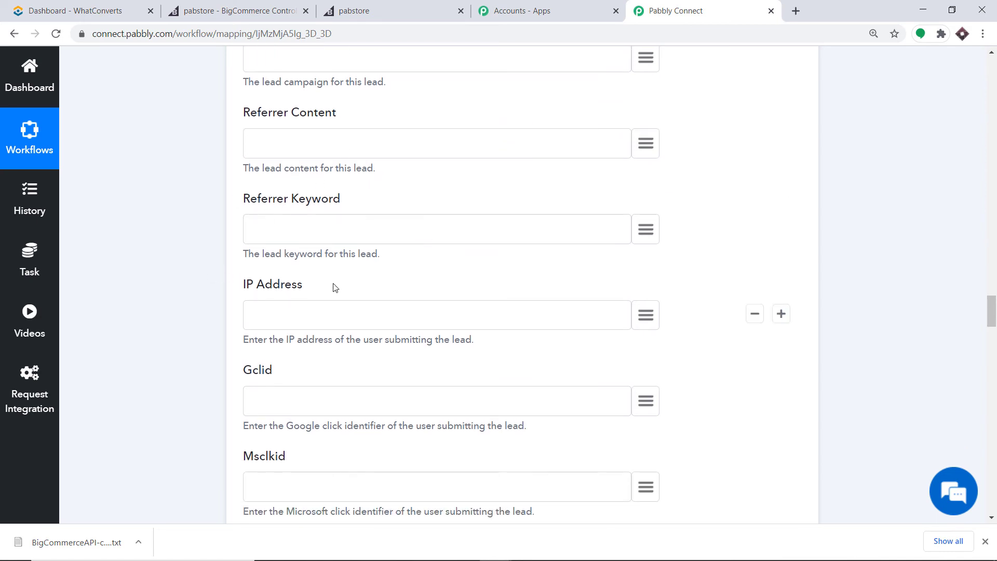
{"action": "scroll", "coordinate": [335, 287], "scroll_direction": "down", "scroll_amount": 10}
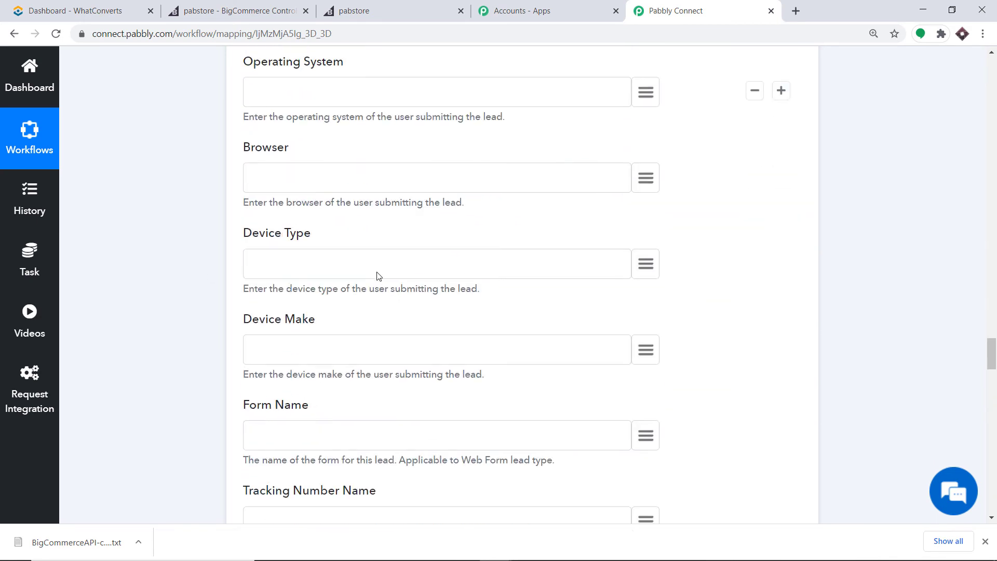
{"action": "scroll", "coordinate": [374, 259], "scroll_direction": "down", "scroll_amount": 9}
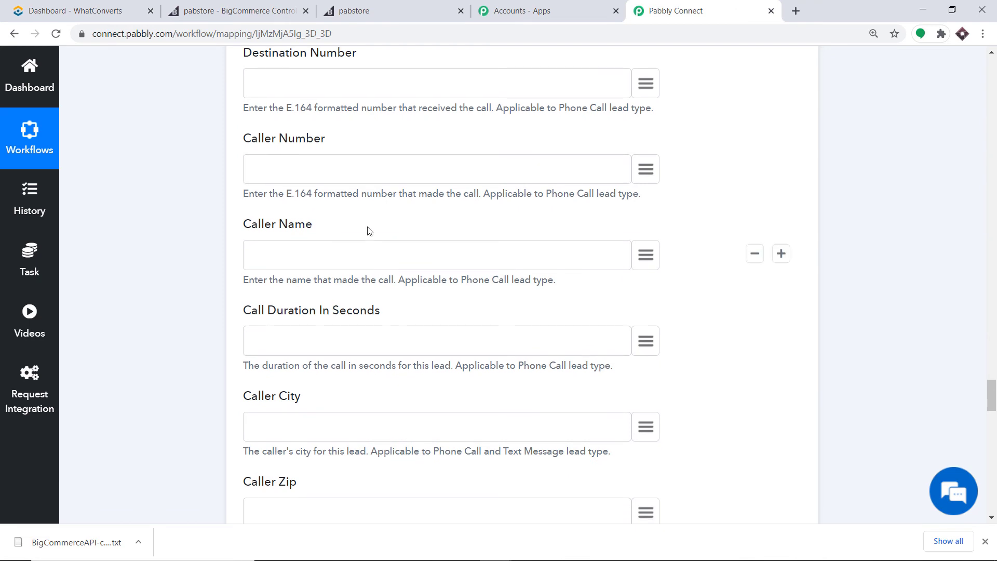
{"action": "left_click", "coordinate": [645, 171]}
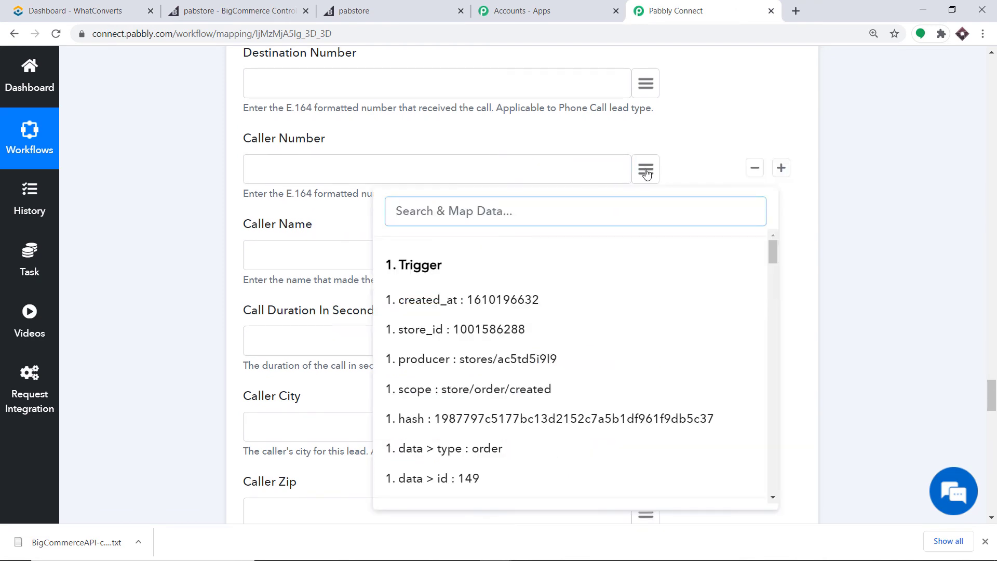
{"action": "type", "text": "phon"}
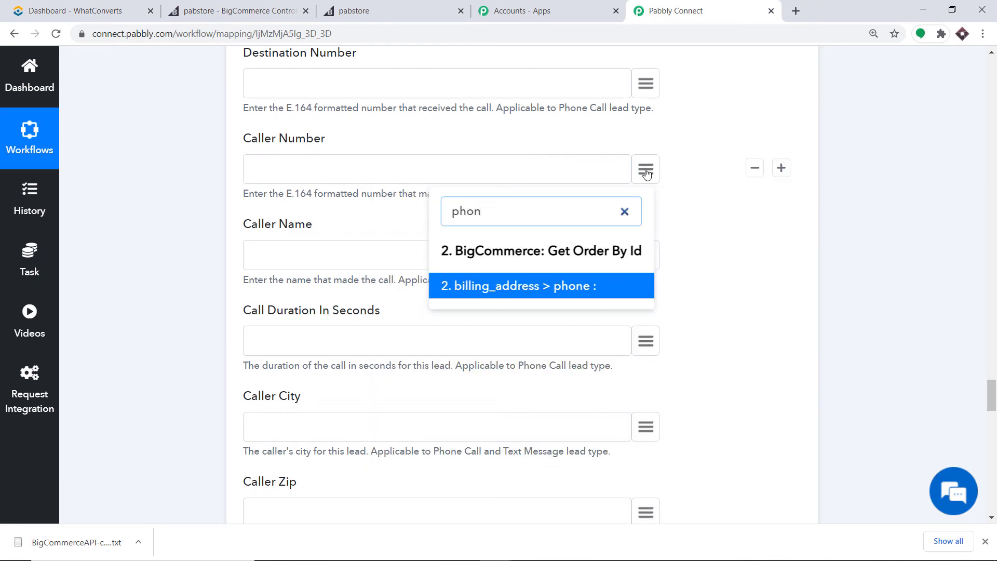
{"action": "left_click", "coordinate": [569, 291]}
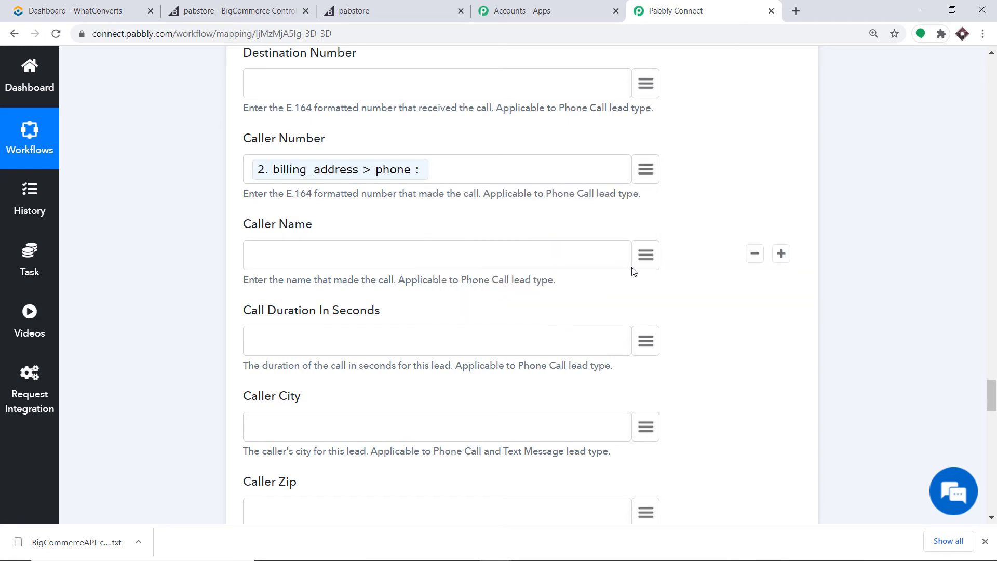
{"action": "left_click", "coordinate": [646, 256]}
{"action": "type", "text": "name"}
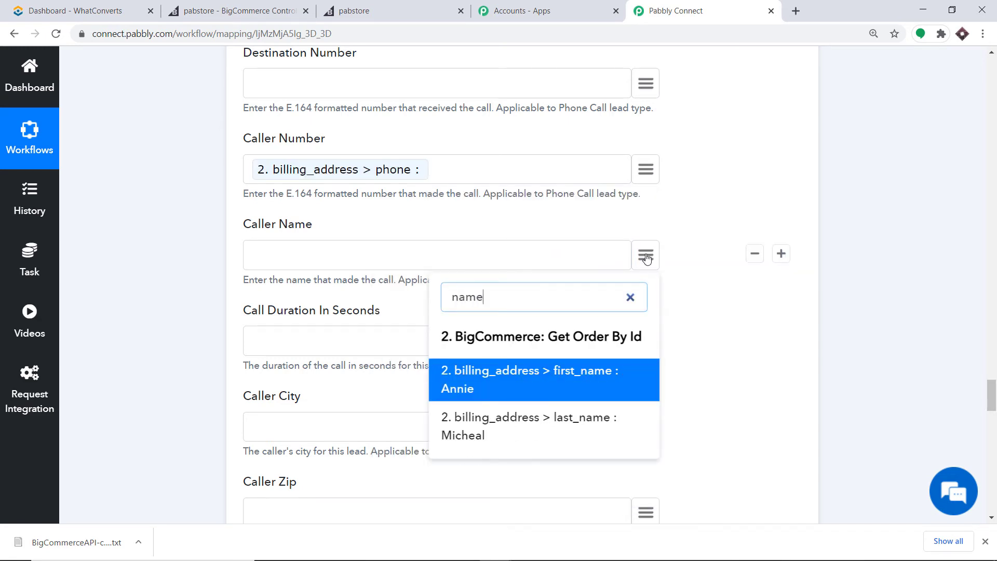
{"action": "left_click", "coordinate": [534, 391]}
Map the billing city to Caller City and billing zip to Caller Zip.
{"action": "scroll", "coordinate": [452, 318], "scroll_direction": "down", "scroll_amount": 4}
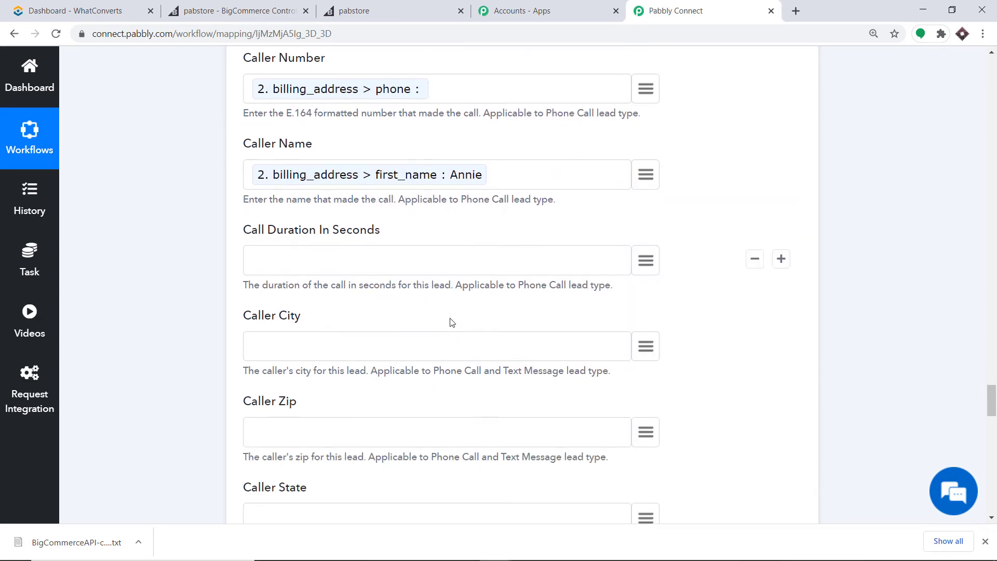
{"action": "left_click", "coordinate": [646, 232]}
{"action": "type", "text": "cit"}
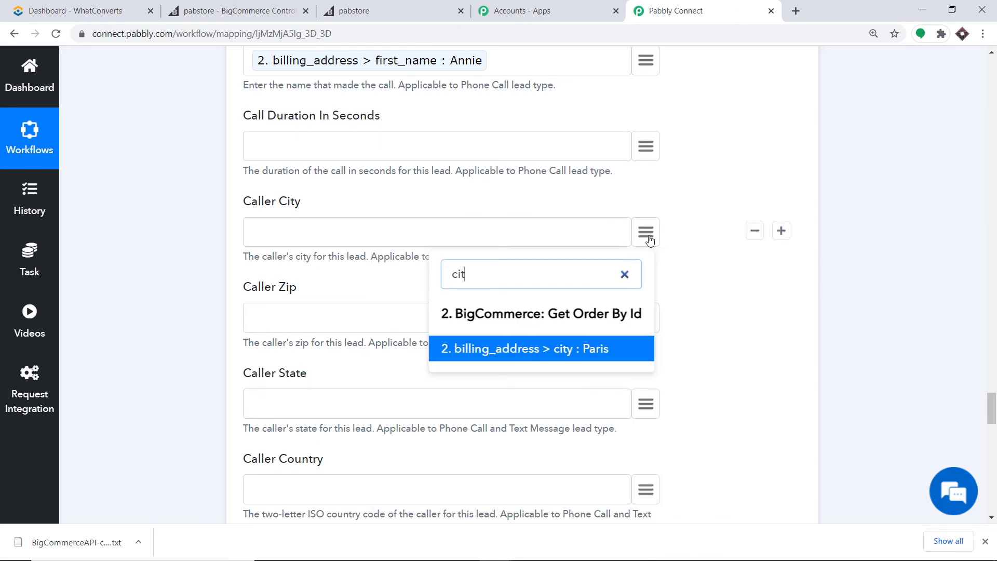
{"action": "type", "text": "y"}
{"action": "scroll", "coordinate": [649, 239], "scroll_direction": "down", "scroll_amount": 1}
{"action": "left_click", "coordinate": [596, 283]}
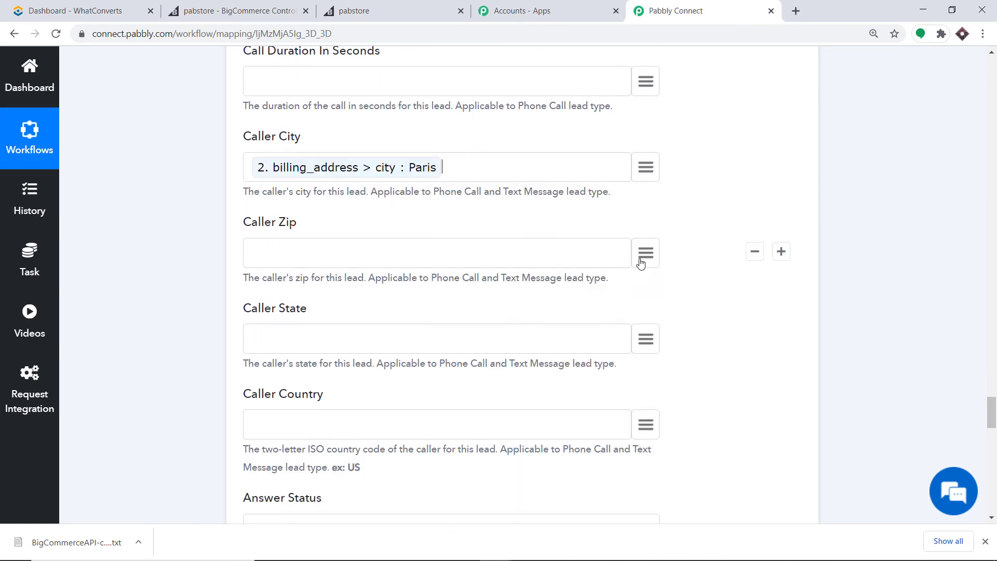
{"action": "left_click", "coordinate": [647, 255]}
{"action": "type", "text": "zio"}
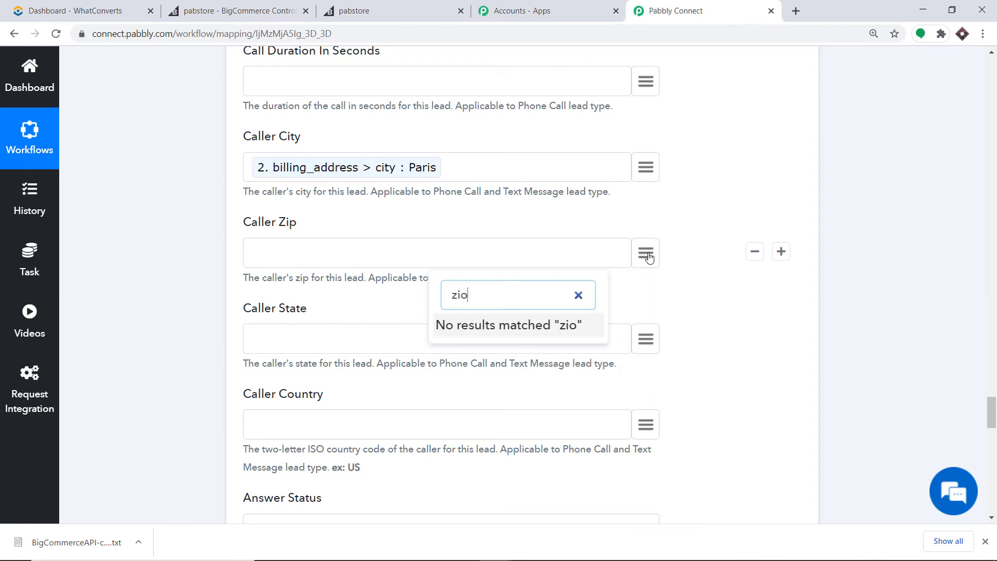
{"action": "key", "text": "BackSpace"}
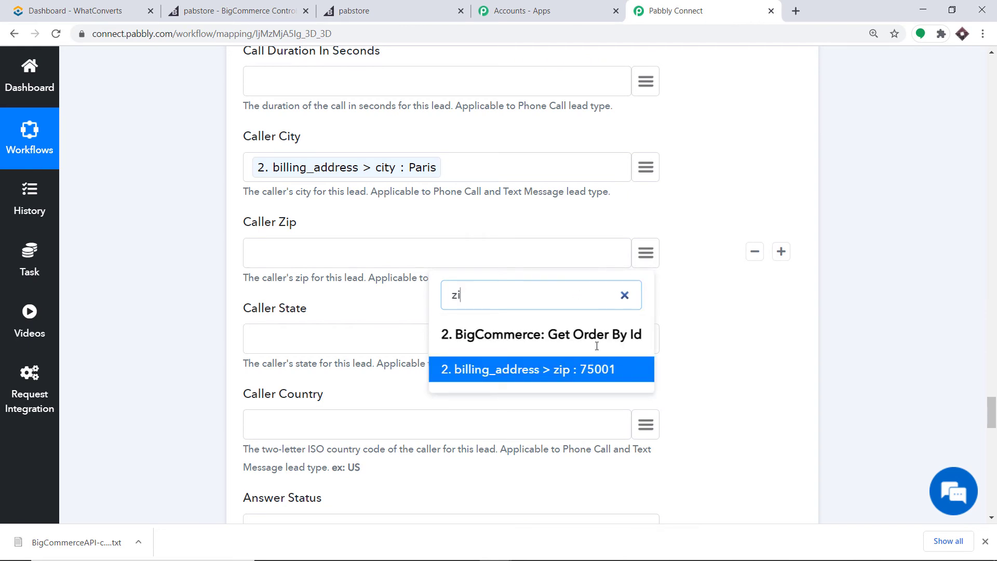
{"action": "left_click", "coordinate": [584, 375]}
Map the billing state to Caller State and geoip_country to Caller Country.
{"action": "left_click", "coordinate": [646, 341]}
{"action": "type", "text": "s"}
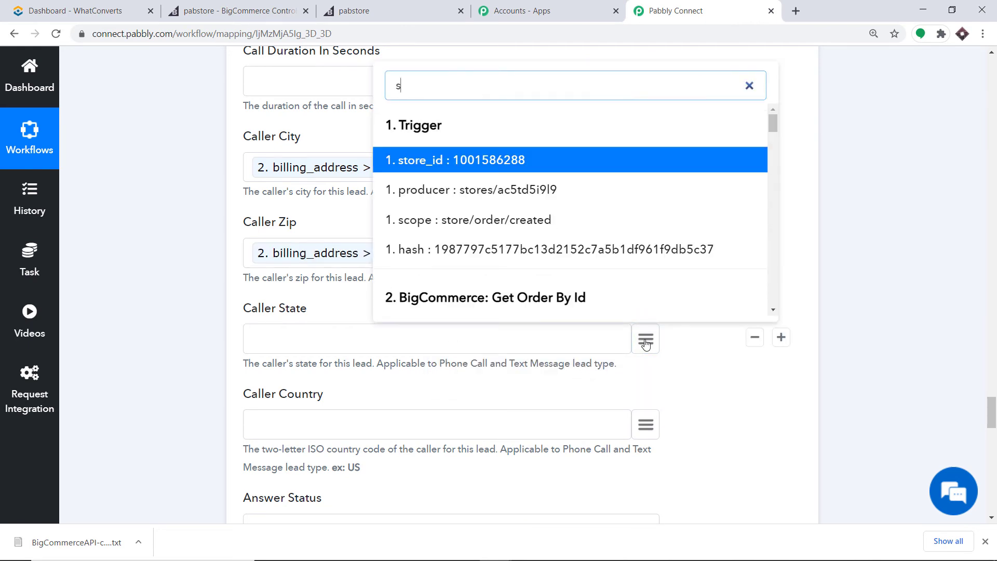
{"action": "type", "text": "tat"}
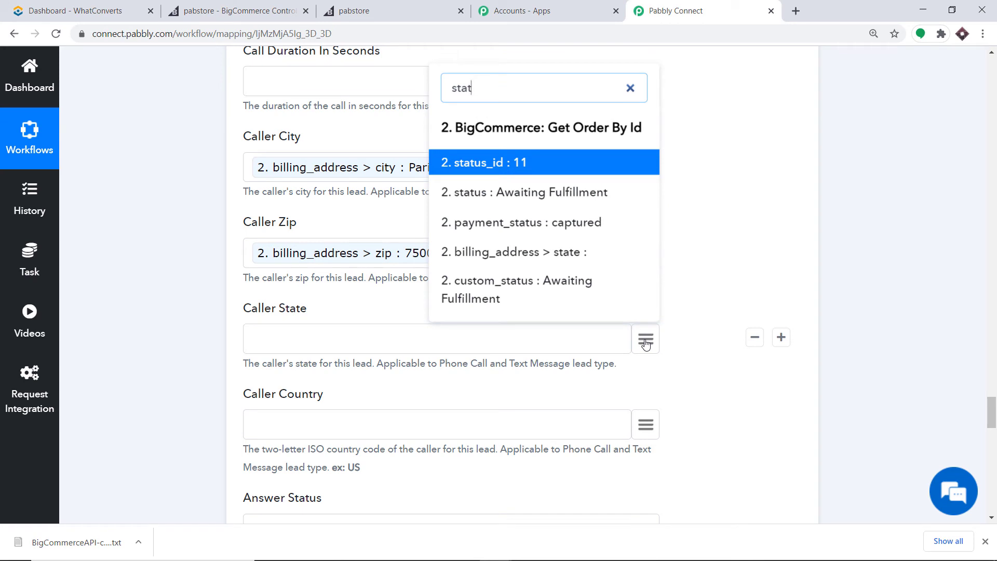
{"action": "type", "text": "e"}
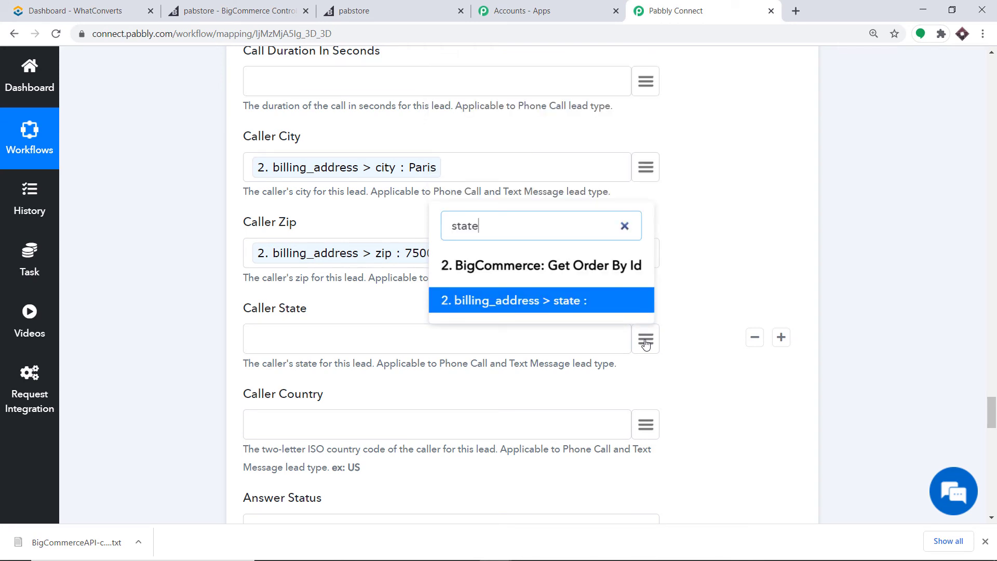
{"action": "left_click", "coordinate": [622, 306]}
{"action": "scroll", "coordinate": [623, 309], "scroll_direction": "down", "scroll_amount": 1}
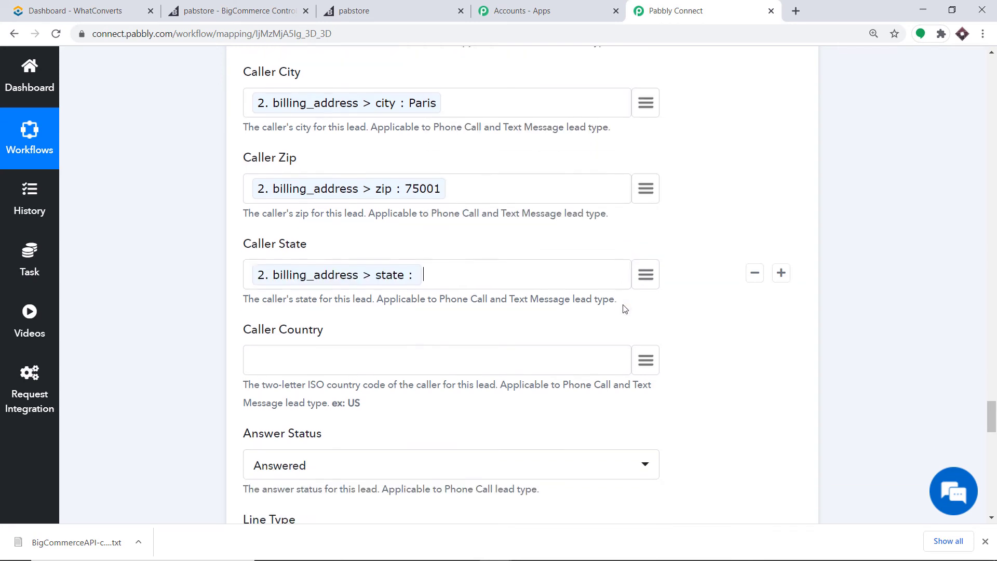
{"action": "left_click", "coordinate": [652, 363]}
{"action": "type", "text": "cou"}
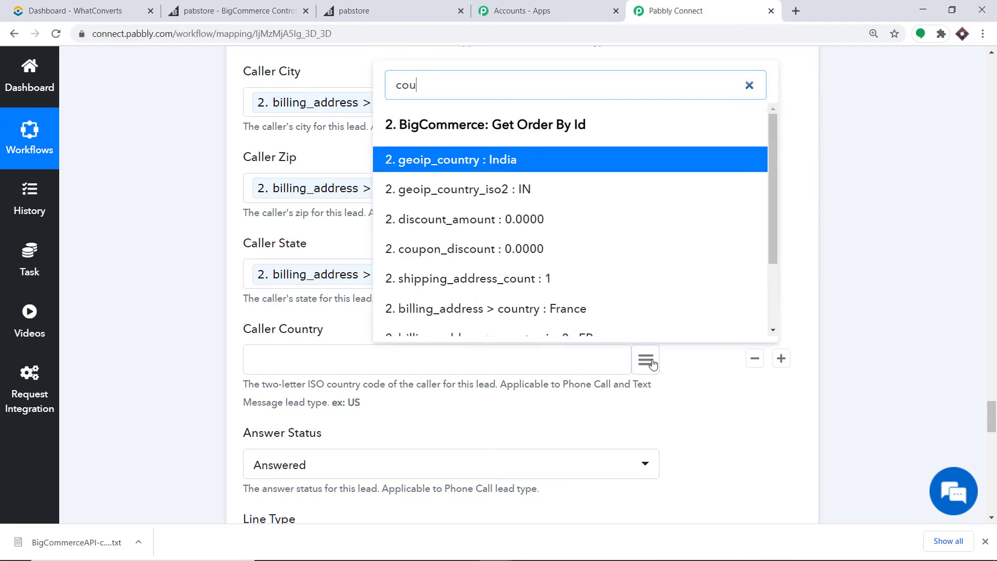
{"action": "type", "text": "ntr"}
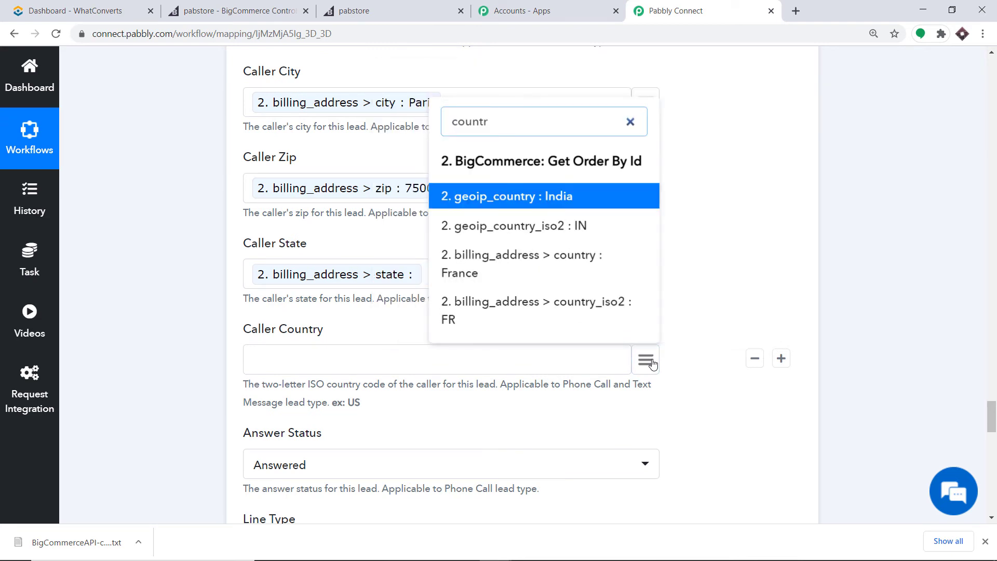
{"action": "left_click", "coordinate": [541, 196]}
{"action": "scroll", "coordinate": [514, 234], "scroll_direction": "down", "scroll_amount": 3}
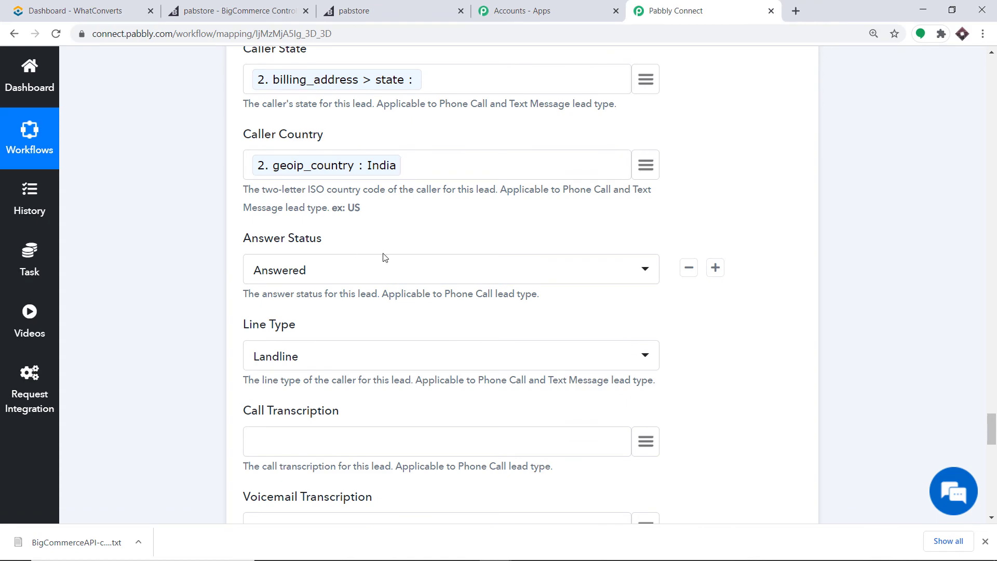
{"action": "scroll", "coordinate": [255, 275], "scroll_direction": "down", "scroll_amount": 1}
{"action": "scroll", "coordinate": [363, 275], "scroll_direction": "down", "scroll_amount": 8}
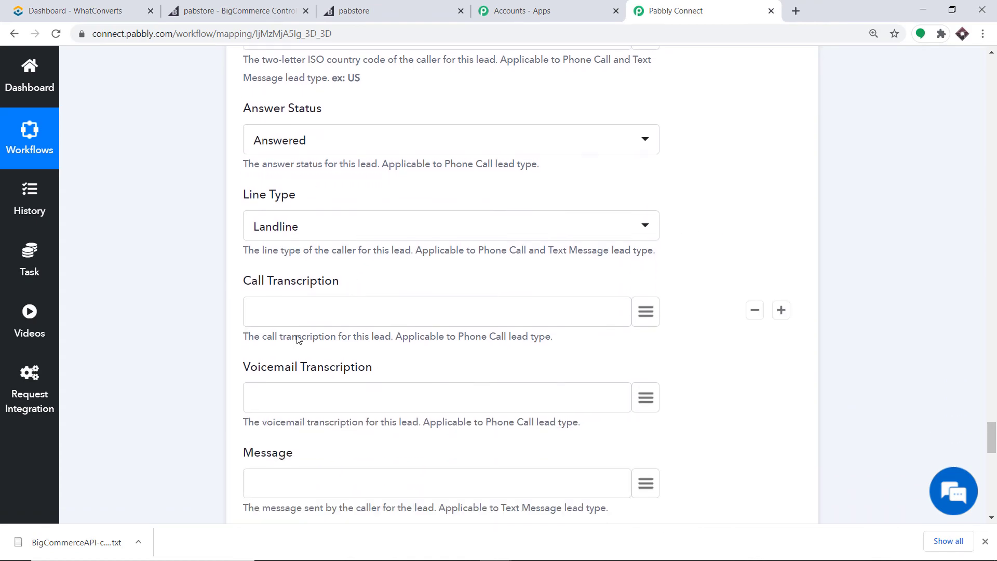
{"action": "scroll", "coordinate": [416, 300], "scroll_direction": "down", "scroll_amount": 5}
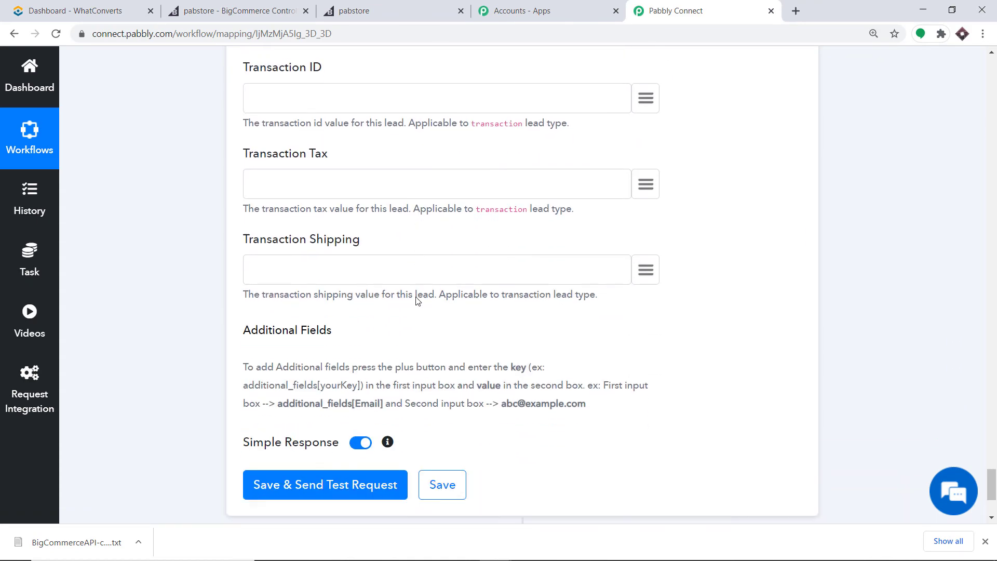
Add an Additional Field row with the key additional_fields[Email] copied from the help text.
{"action": "scroll", "coordinate": [412, 287], "scroll_direction": "up", "scroll_amount": 6}
{"action": "scroll", "coordinate": [425, 279], "scroll_direction": "up", "scroll_amount": 13}
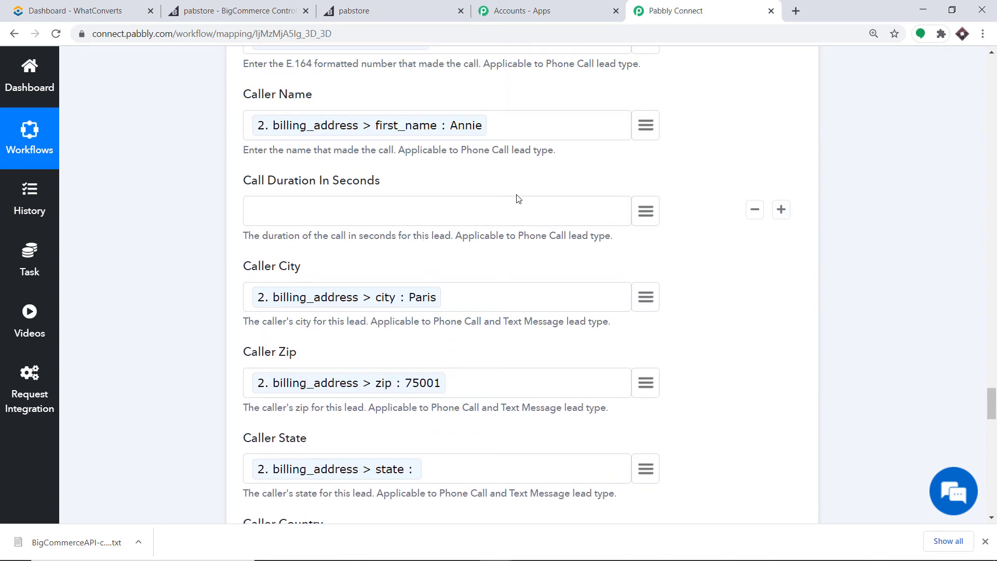
{"action": "scroll", "coordinate": [554, 189], "scroll_direction": "up", "scroll_amount": 3}
{"action": "scroll", "coordinate": [519, 196], "scroll_direction": "down", "scroll_amount": 16}
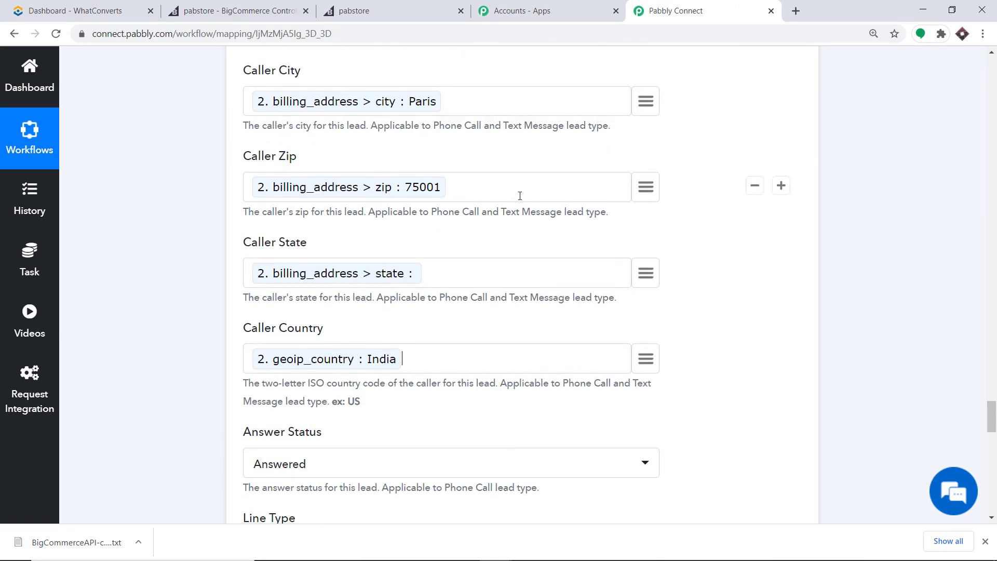
{"action": "scroll", "coordinate": [523, 202], "scroll_direction": "down", "scroll_amount": 11}
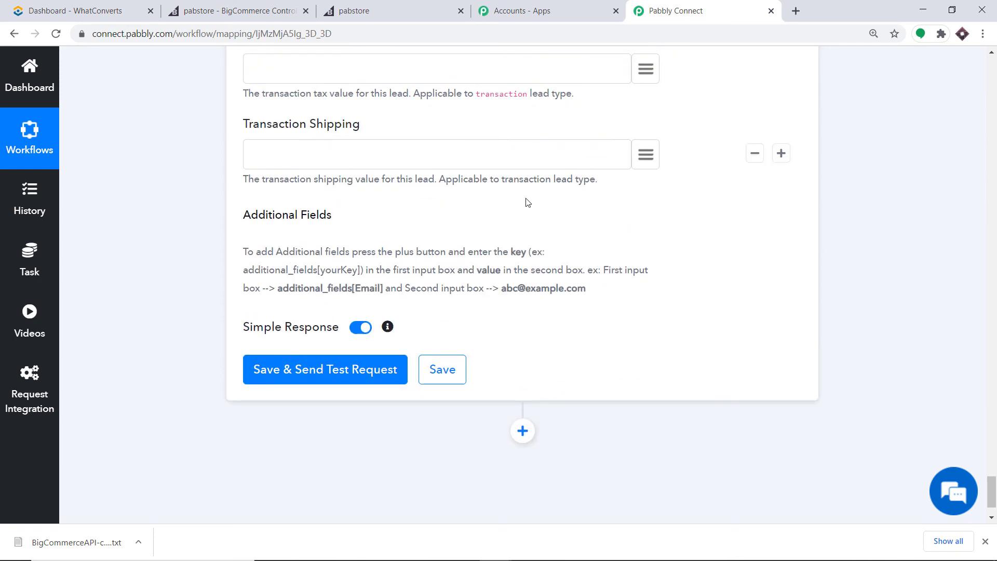
{"action": "scroll", "coordinate": [538, 204], "scroll_direction": "up", "scroll_amount": 1}
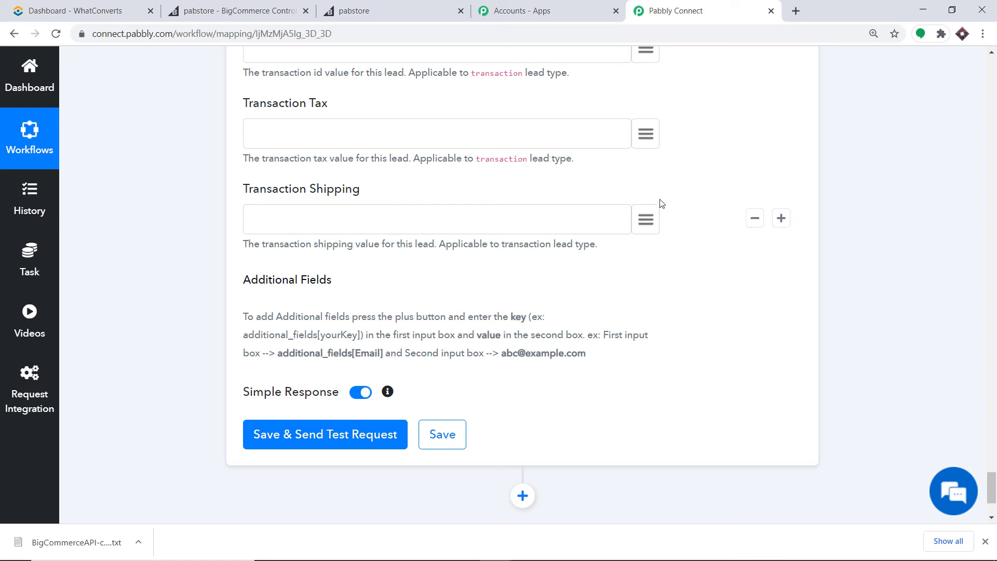
{"action": "left_click", "coordinate": [782, 219]}
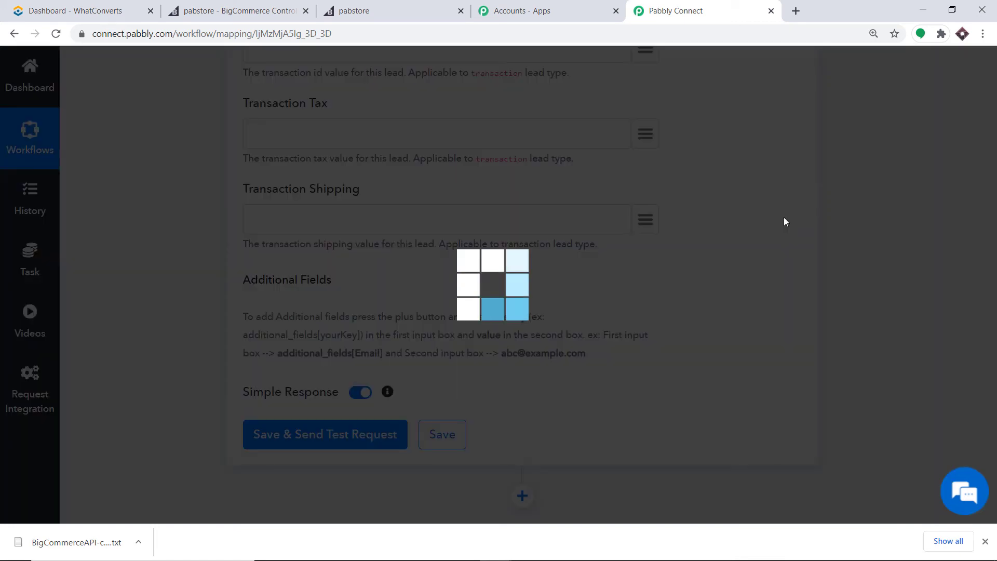
{"action": "scroll", "coordinate": [267, 344], "scroll_direction": "down", "scroll_amount": 1}
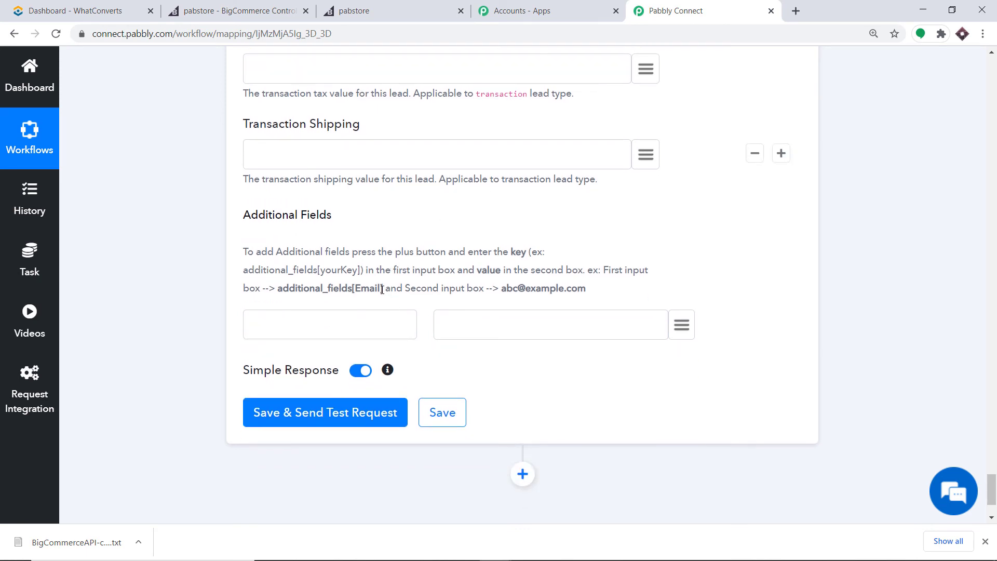
{"action": "left_click_drag", "start_coordinate": [384, 289], "coordinate": [279, 293]}
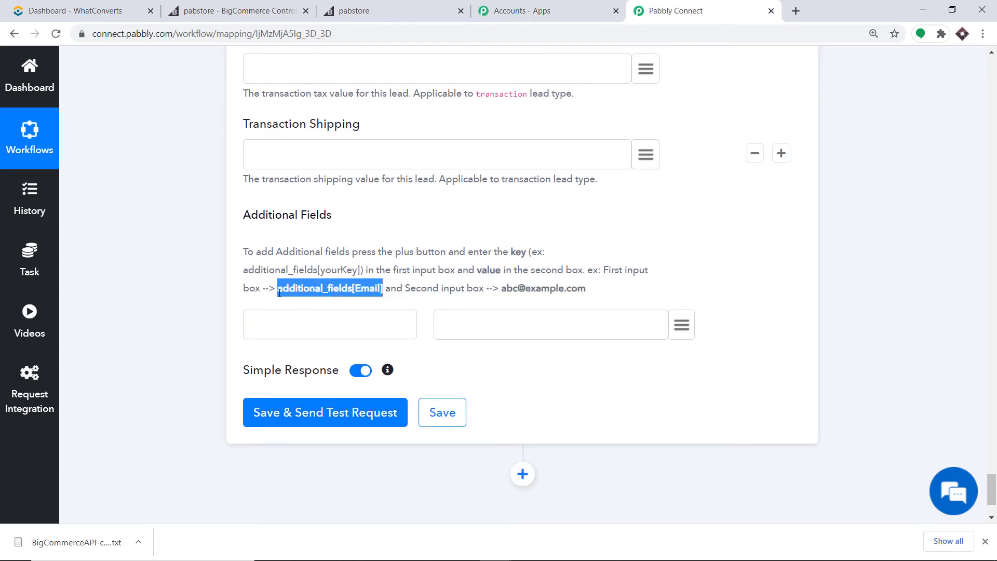
{"action": "right_click", "coordinate": [288, 290]}
{"action": "left_click", "coordinate": [298, 296]}
{"action": "left_click", "coordinate": [281, 327]}
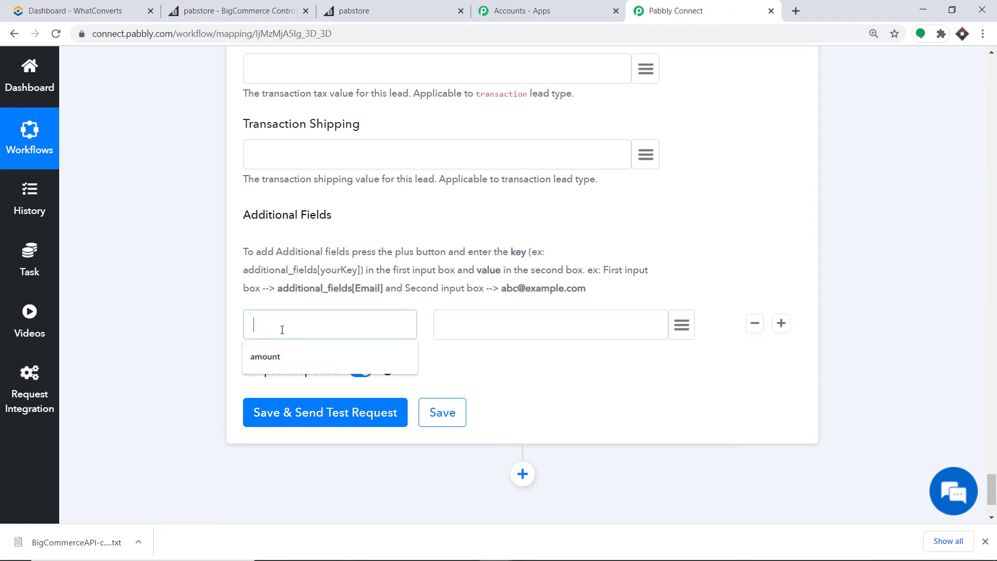
{"action": "right_click", "coordinate": [282, 331]}
{"action": "left_click", "coordinate": [314, 432]}
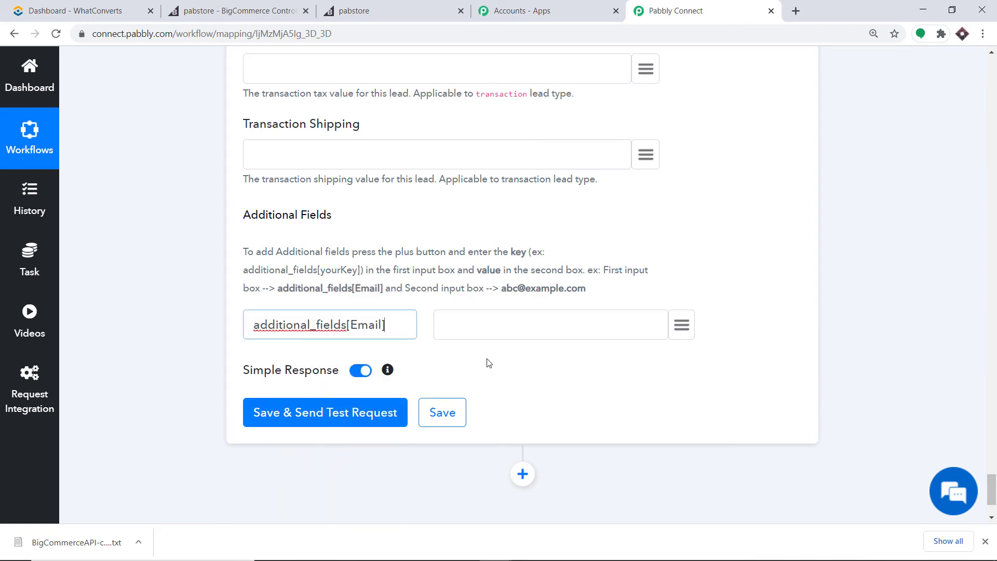
Map billing_address > email as the additional field's value.
{"action": "left_click", "coordinate": [683, 332]}
{"action": "type", "text": "e"}
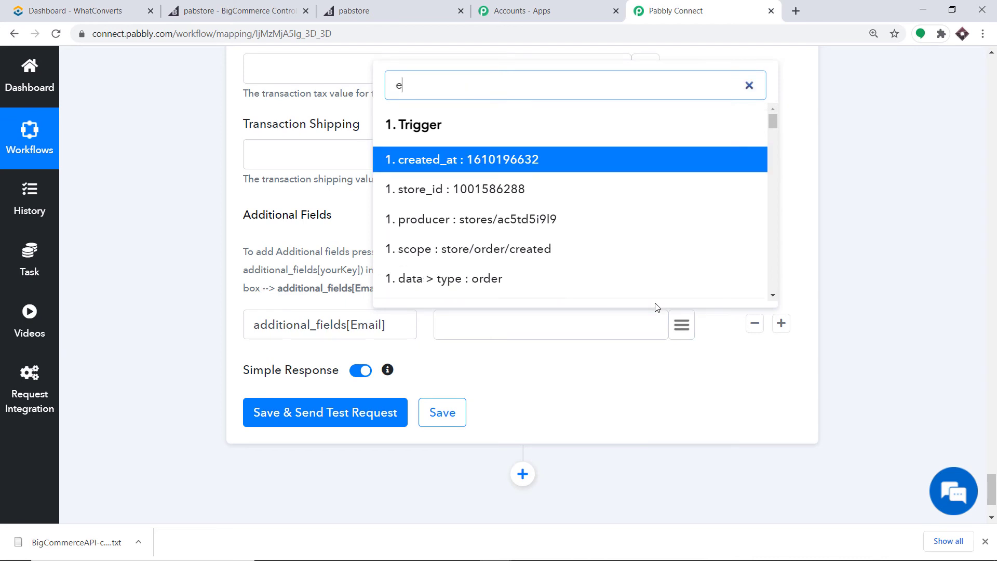
{"action": "type", "text": "mail"}
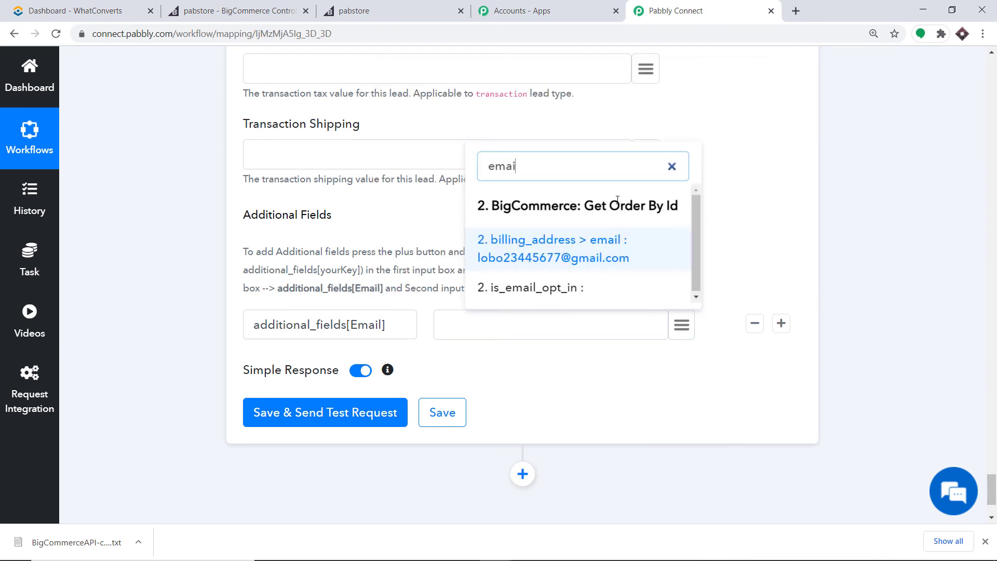
{"action": "left_click", "coordinate": [576, 250]}
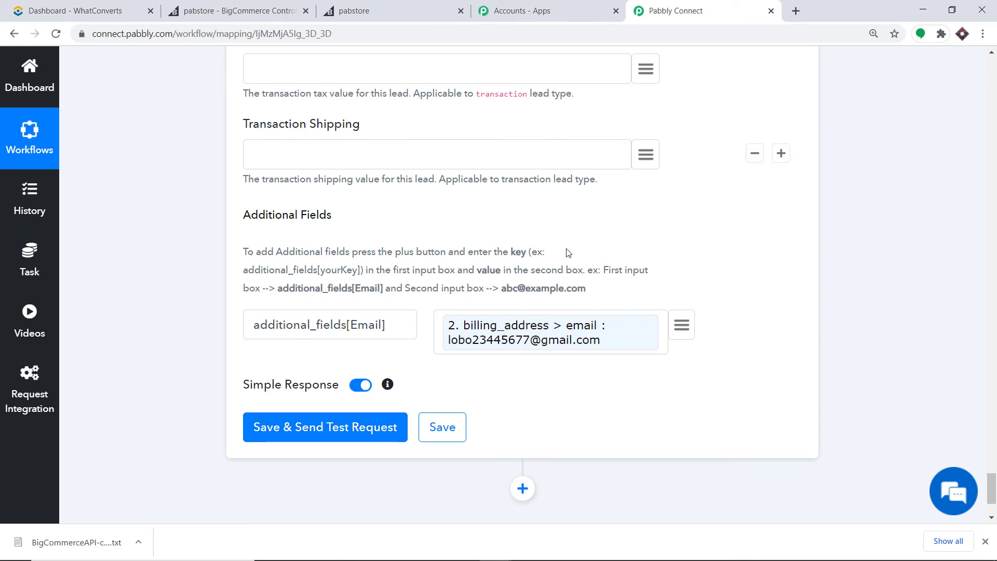
{"action": "scroll", "coordinate": [566, 253], "scroll_direction": "up", "scroll_amount": 20}
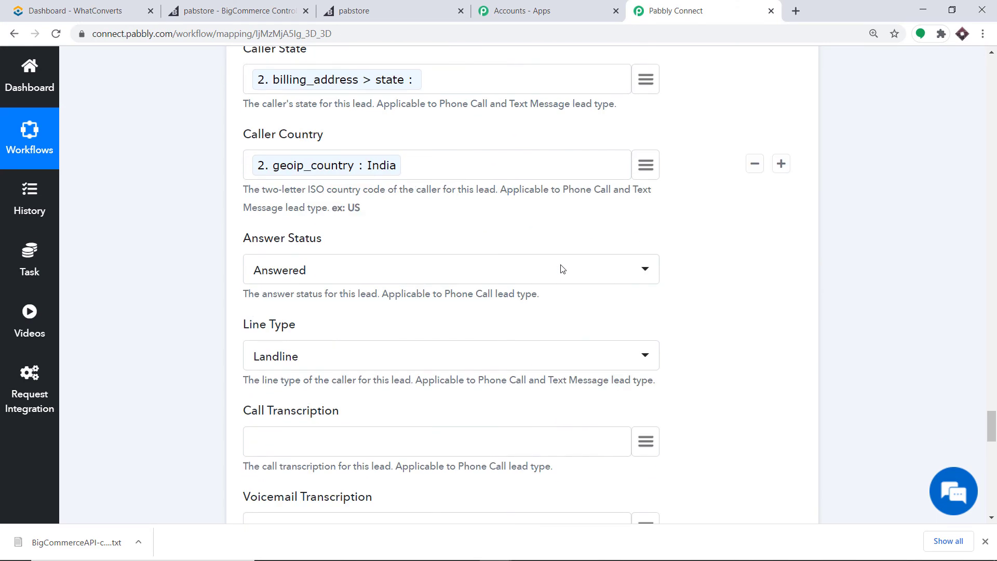
{"action": "scroll", "coordinate": [561, 269], "scroll_direction": "down", "scroll_amount": 20}
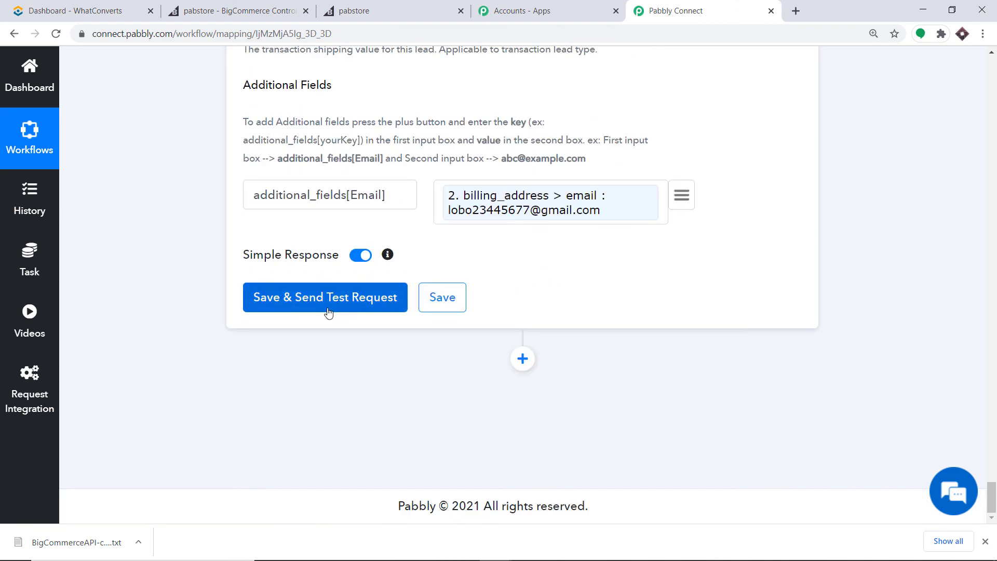
Save the Create Lead step and send a test creating a Transaction lead in WhatConverts.
{"action": "left_click", "coordinate": [328, 310]}
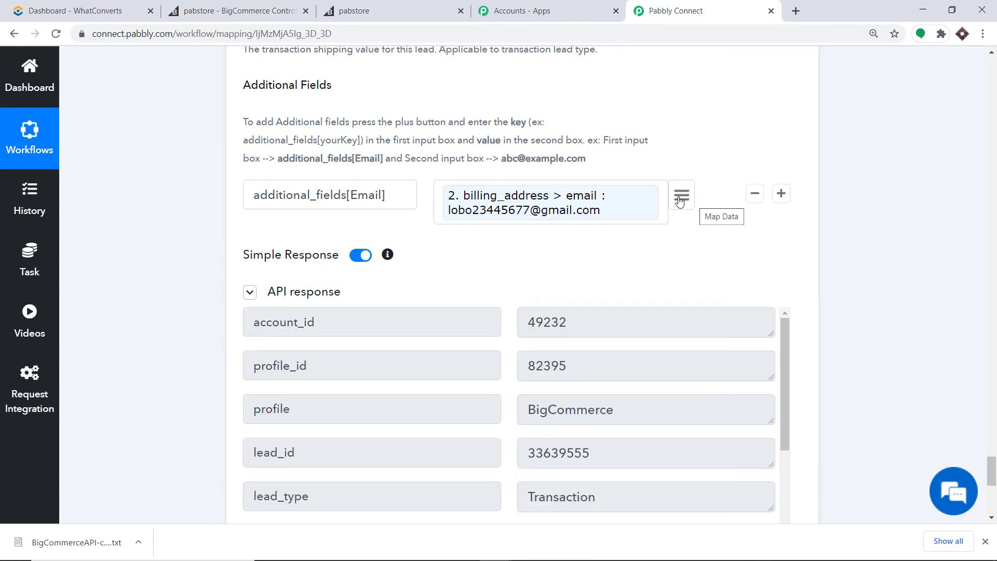
{"action": "left_click", "coordinate": [74, 5]}
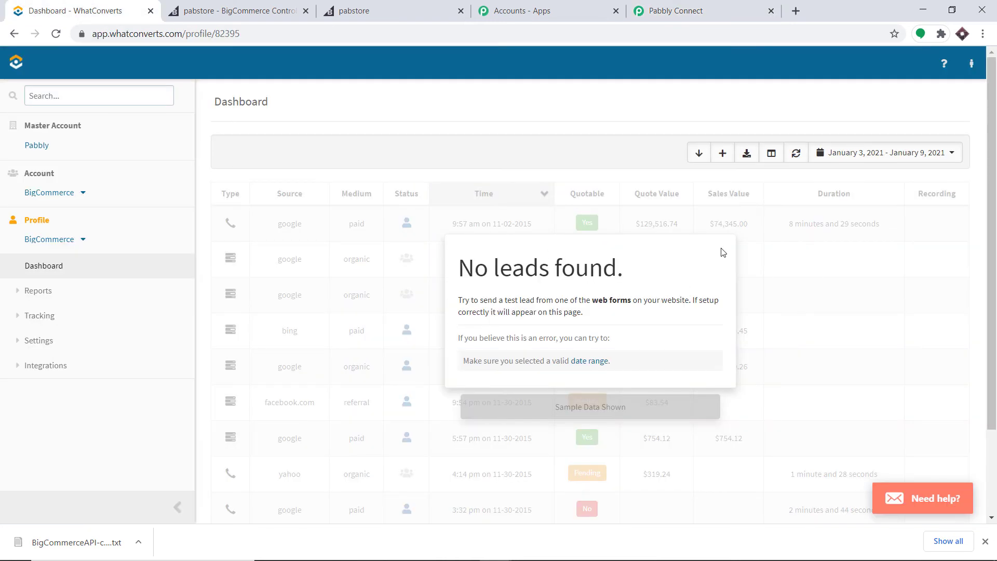
Refresh the WhatConverts dashboard and view the new Transaction lead's details, including its Email.
{"action": "left_click", "coordinate": [56, 35]}
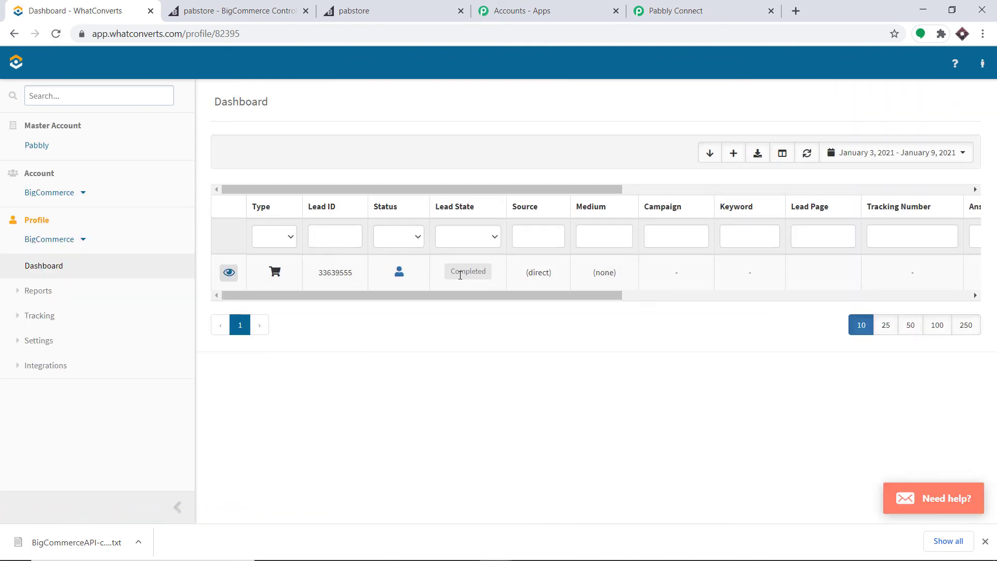
{"action": "left_click", "coordinate": [228, 272]}
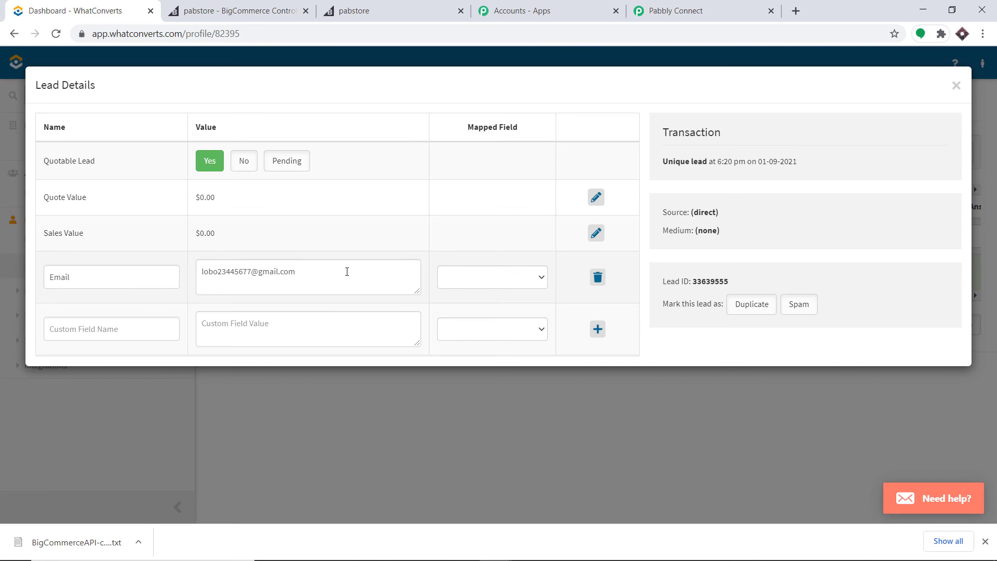
{"action": "left_click", "coordinate": [705, 5]}
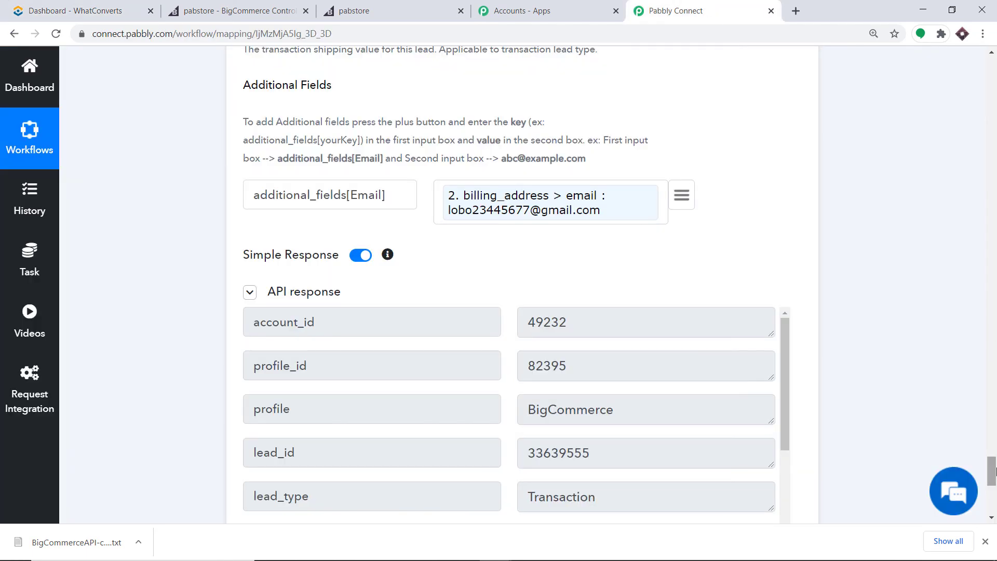
Collapse the WhatConverts, Date/Time Formatter, Get Order By Id and trigger steps.
{"action": "left_click_drag", "start_coordinate": [992, 468], "coordinate": [993, 213]}
{"action": "left_click", "coordinate": [602, 363]}
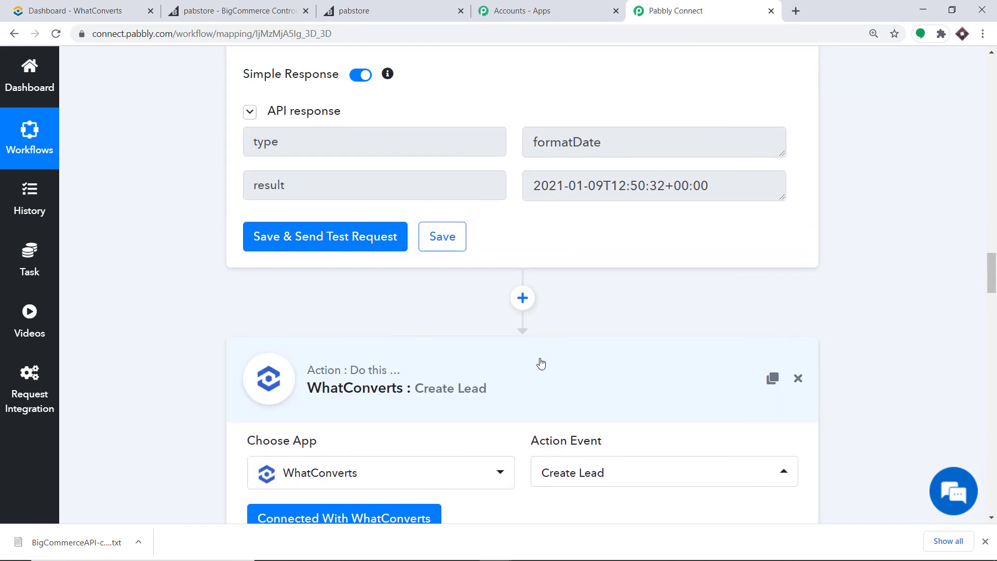
{"action": "left_click", "coordinate": [994, 341]}
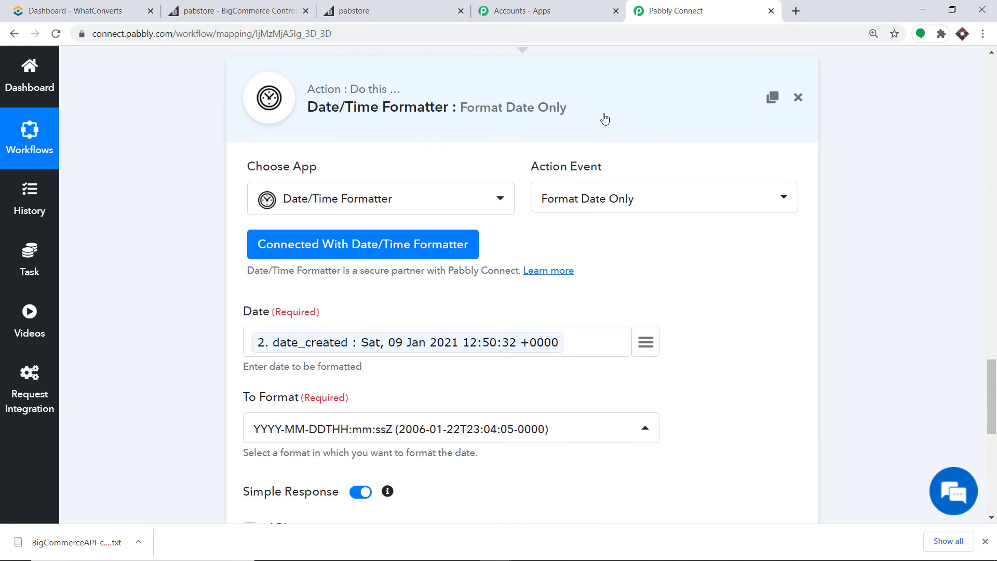
{"action": "left_click", "coordinate": [601, 116]}
{"action": "left_click", "coordinate": [994, 339]}
{"action": "left_click_drag", "start_coordinate": [995, 339], "coordinate": [992, 223]}
{"action": "left_click", "coordinate": [548, 278]}
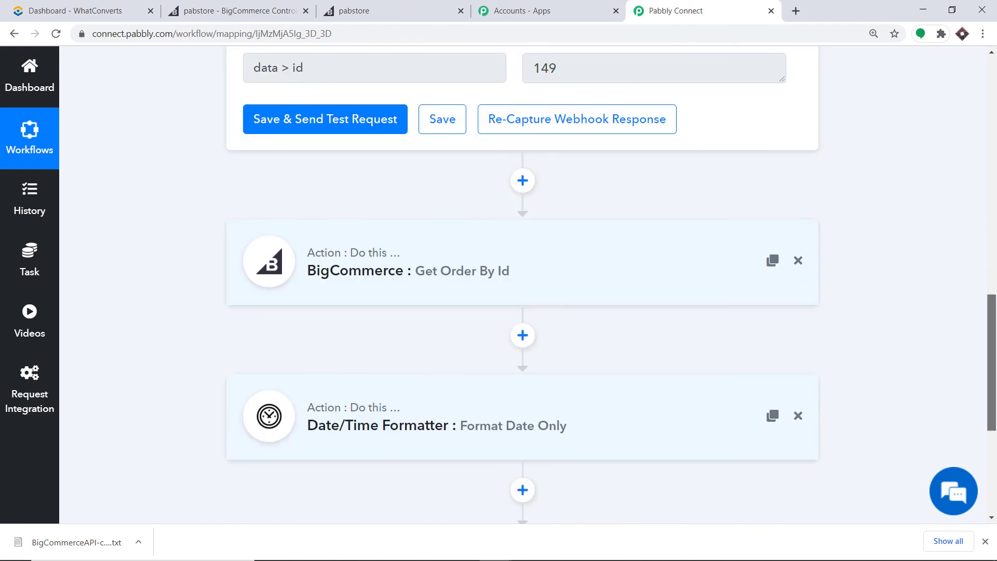
{"action": "scroll", "coordinate": [982, 177], "scroll_direction": "up", "scroll_amount": 14}
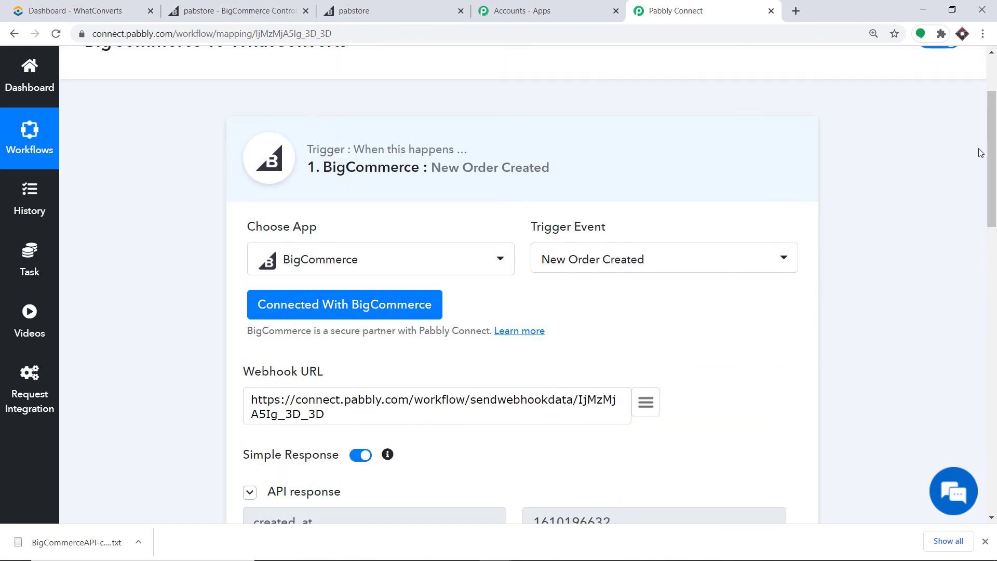
{"action": "left_click", "coordinate": [521, 168]}
Look over the collapsed four-step workflow and go to the BigCommerce control panel.
{"action": "left_click_drag", "start_coordinate": [995, 165], "coordinate": [995, 212]}
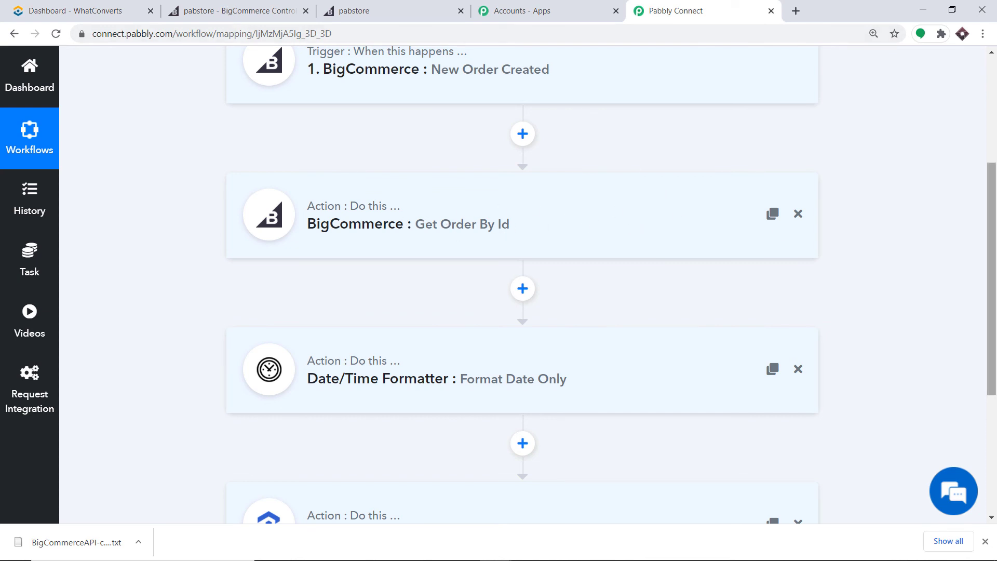
{"action": "scroll", "coordinate": [878, 270], "scroll_direction": "down", "scroll_amount": 2}
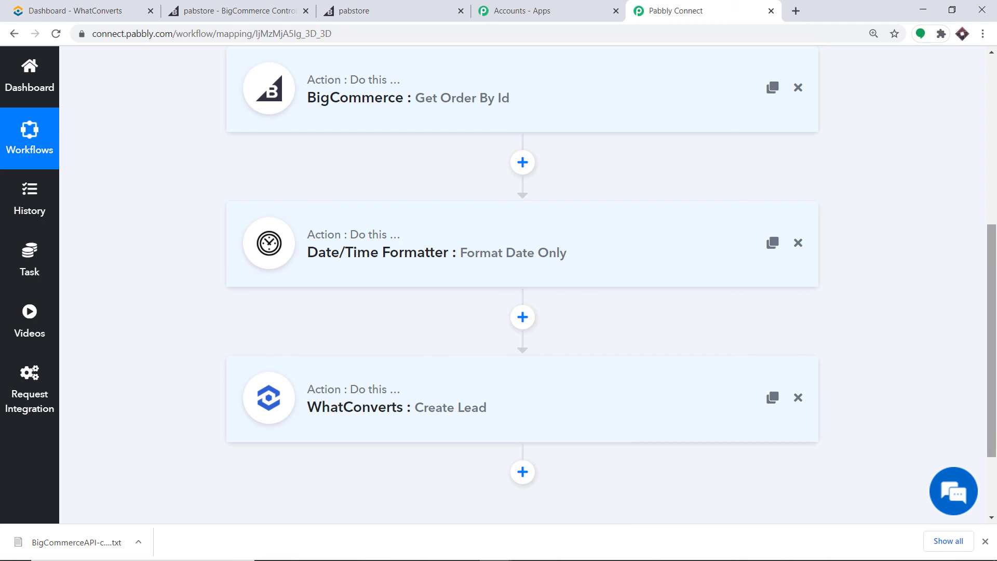
{"action": "left_click_drag", "start_coordinate": [992, 378], "coordinate": [993, 326]}
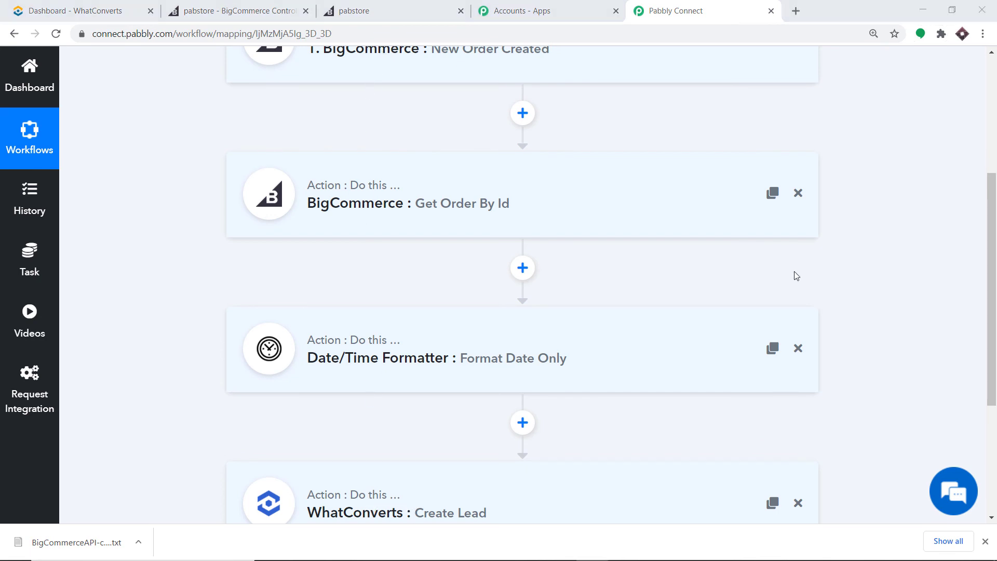
{"action": "left_click", "coordinate": [269, 8]}
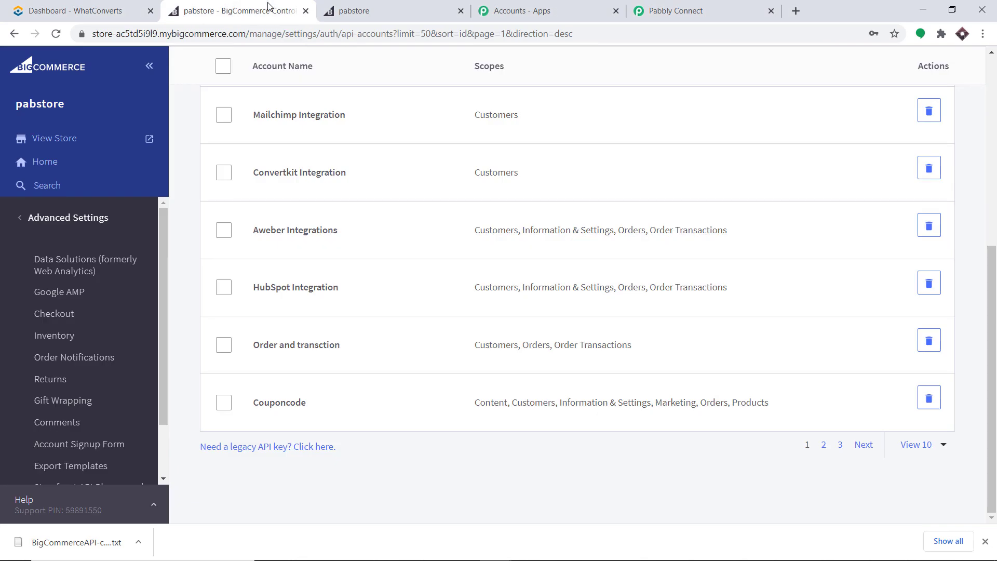
Open the pabstore storefront, sign the current customer out, and go to the REGISTER page.
{"action": "left_click", "coordinate": [148, 137]}
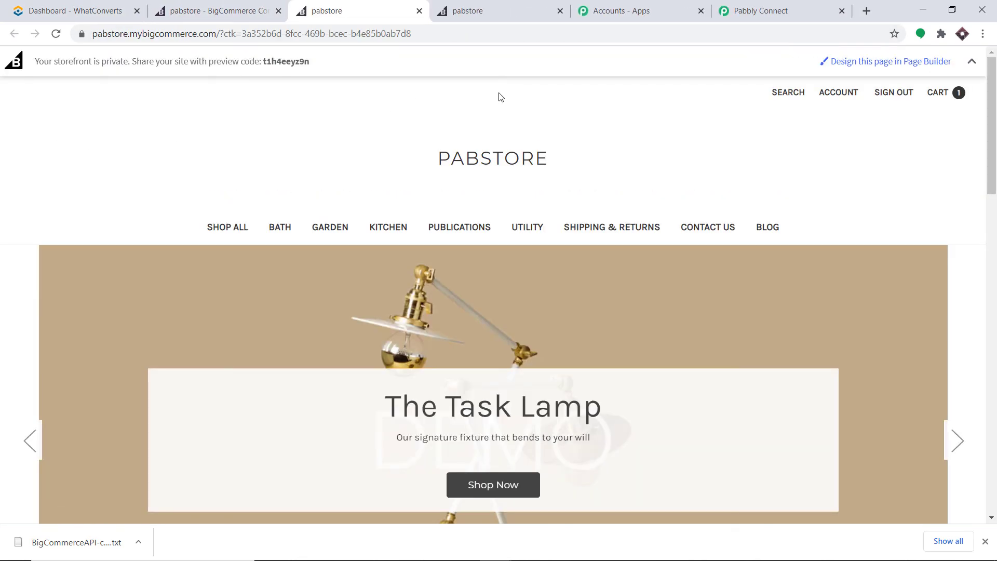
{"action": "left_click", "coordinate": [891, 93]}
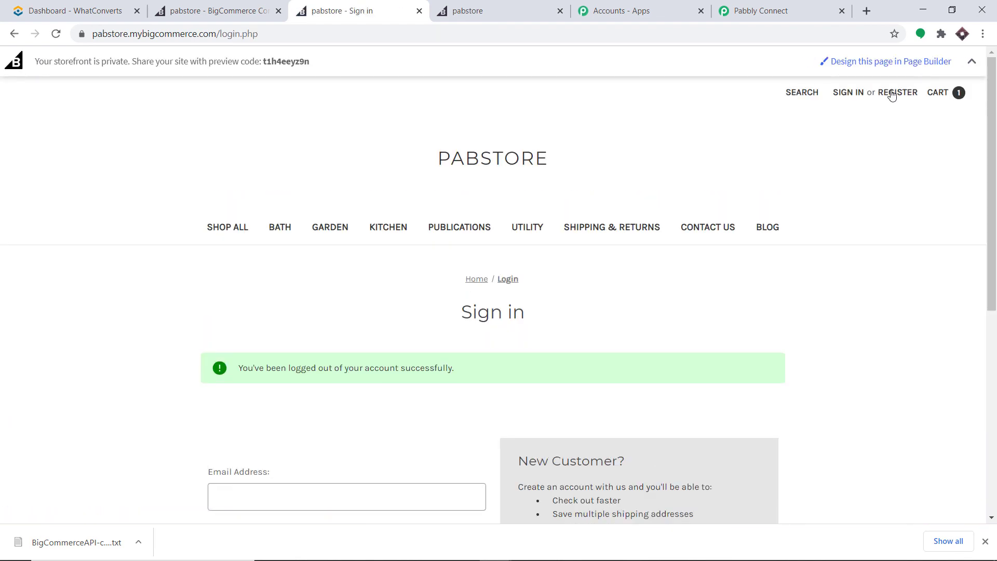
{"action": "scroll", "coordinate": [778, 185], "scroll_direction": "down", "scroll_amount": 1}
{"action": "scroll", "coordinate": [792, 162], "scroll_direction": "up", "scroll_amount": 1}
{"action": "left_click", "coordinate": [900, 94]}
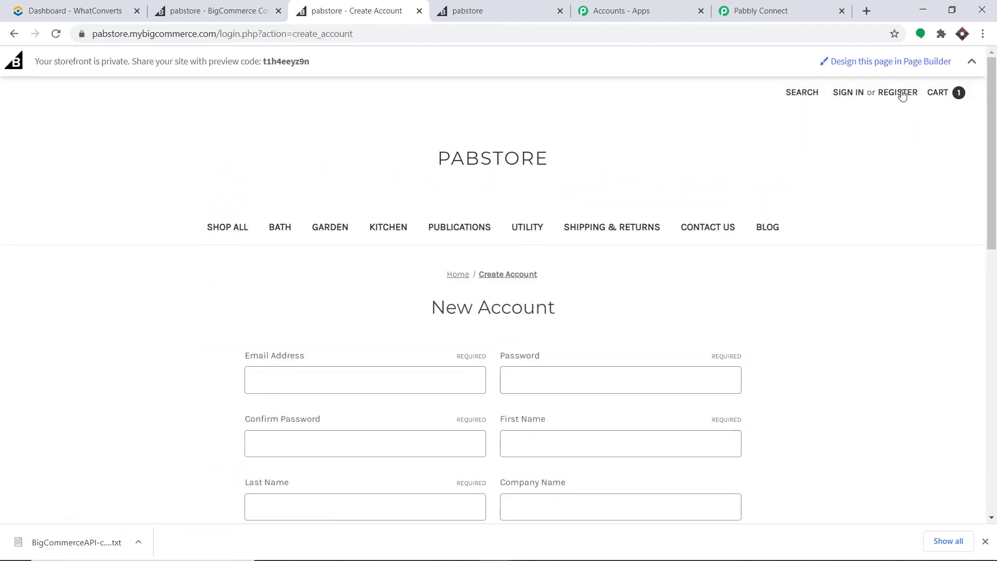
{"action": "scroll", "coordinate": [839, 161], "scroll_direction": "down", "scroll_amount": 3}
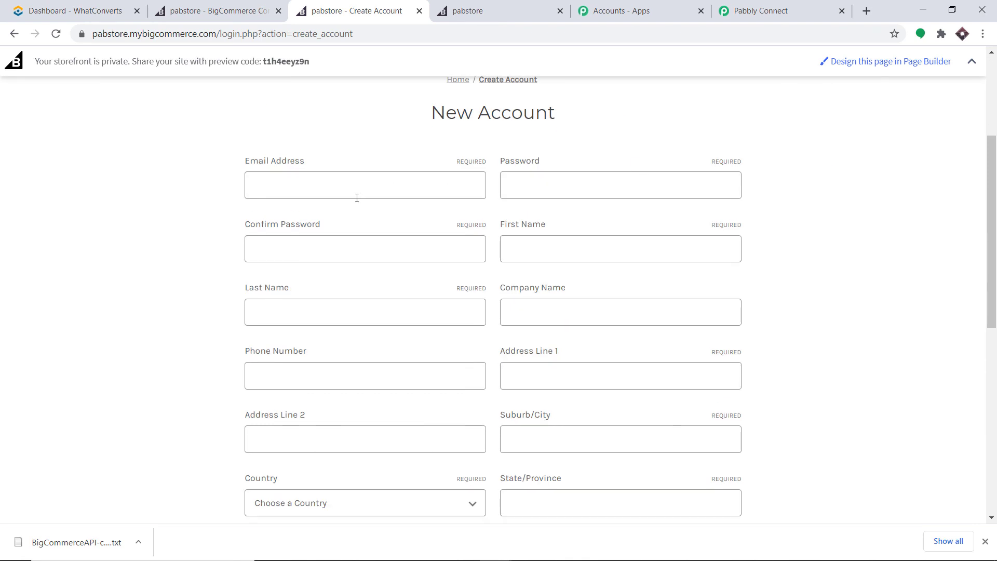
Autofill the registration form from a saved contact, adjust the email, and enter a password.
{"action": "left_click", "coordinate": [356, 193]}
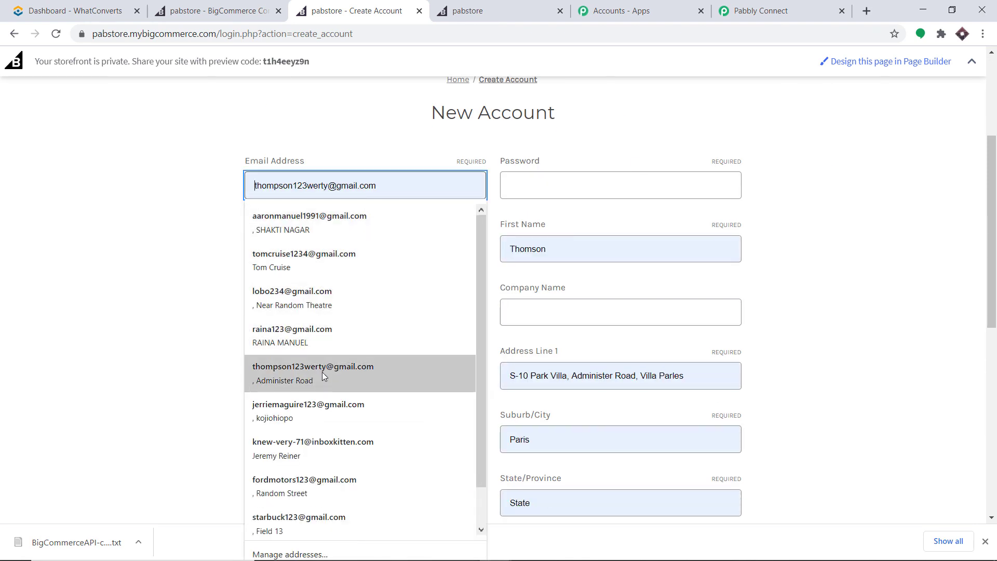
{"action": "left_click", "coordinate": [312, 408]}
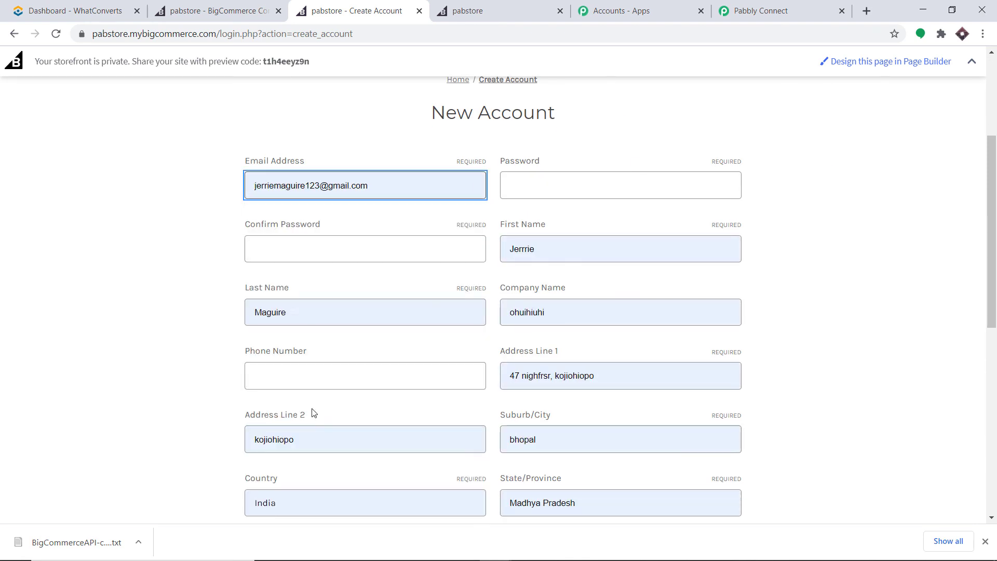
{"action": "left_click", "coordinate": [322, 190]}
{"action": "type", "text": "34"}
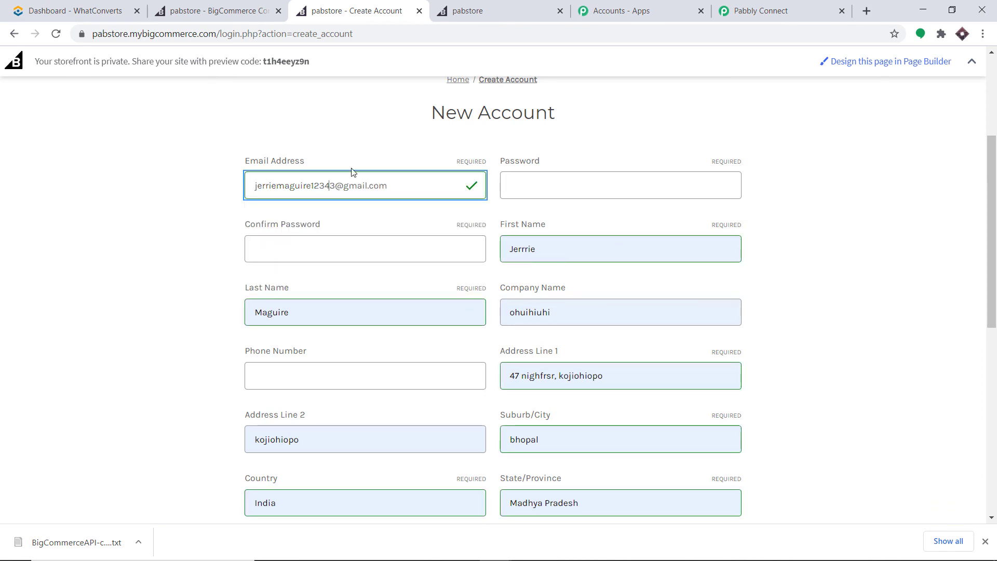
{"action": "left_click", "coordinate": [572, 186]}
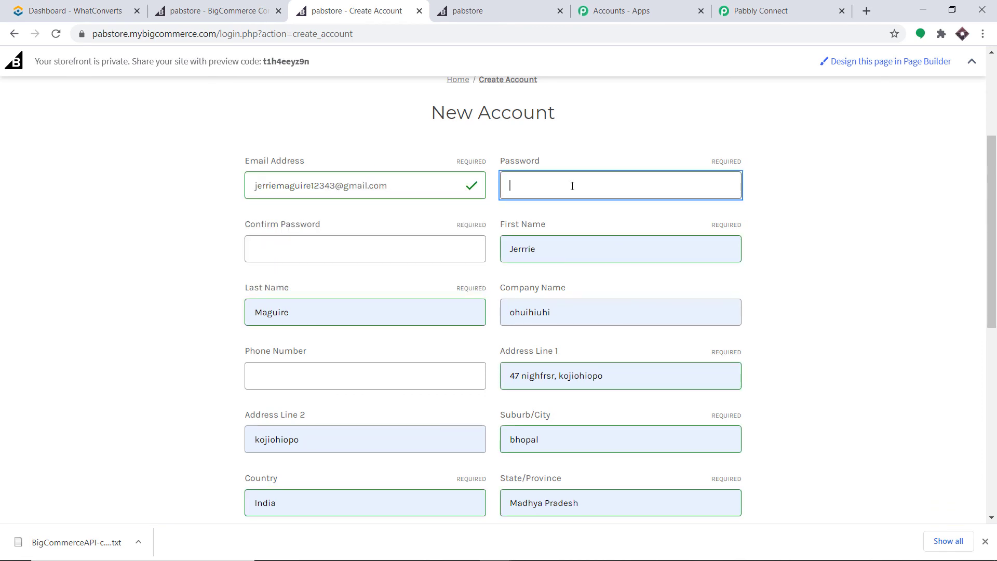
{"action": "type", "text": "1234"}
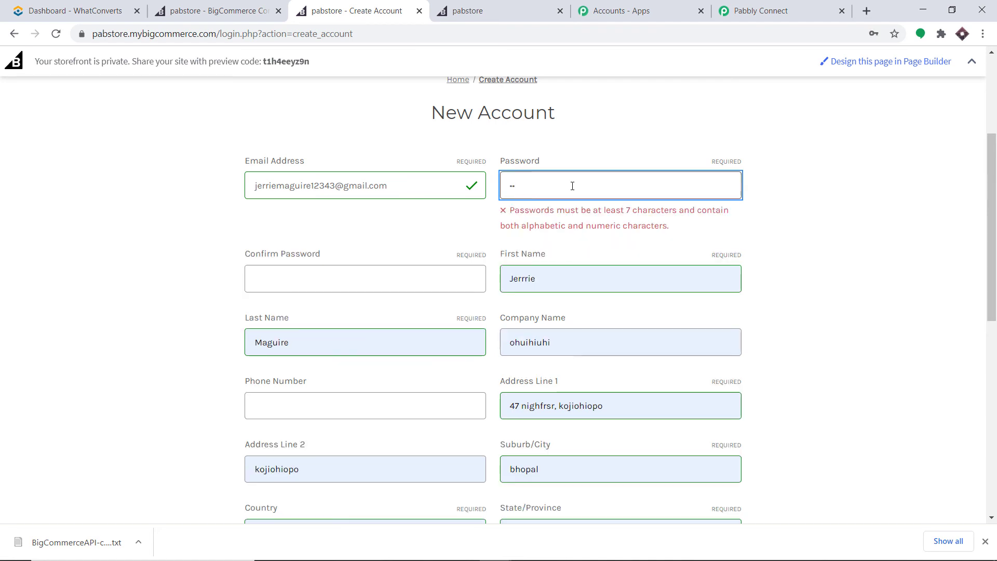
{"action": "type", "text": "abc"}
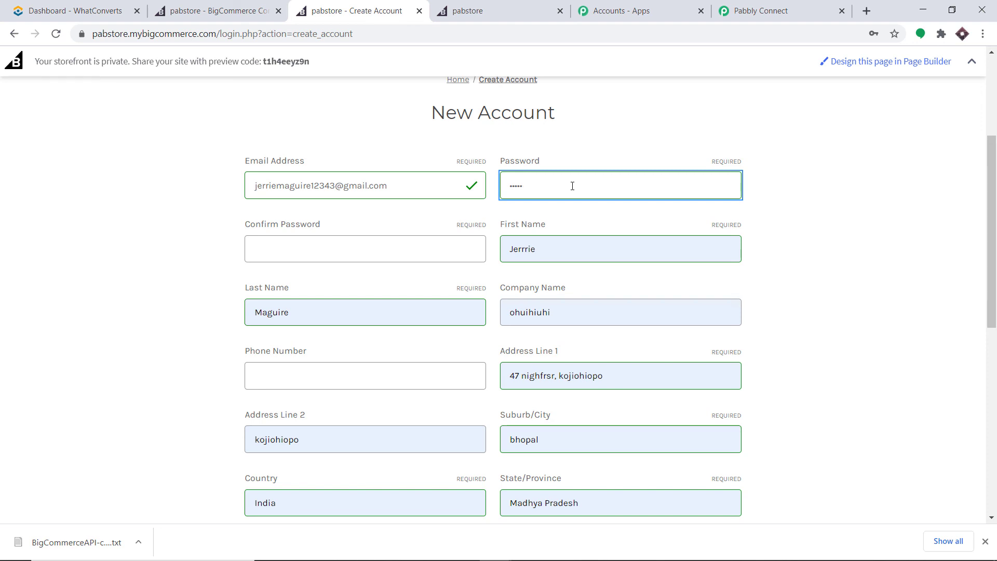
{"action": "type", "text": "1"}
Confirm the password, add a phone number, pass reCAPTCHA, and create the customer account.
{"action": "left_click", "coordinate": [331, 253]}
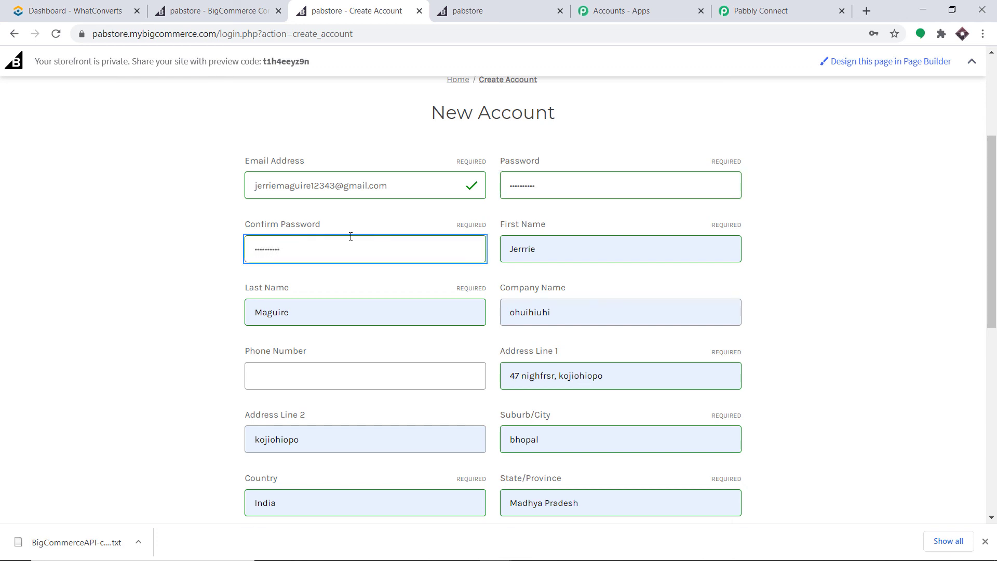
{"action": "scroll", "coordinate": [570, 255], "scroll_direction": "down", "scroll_amount": 2}
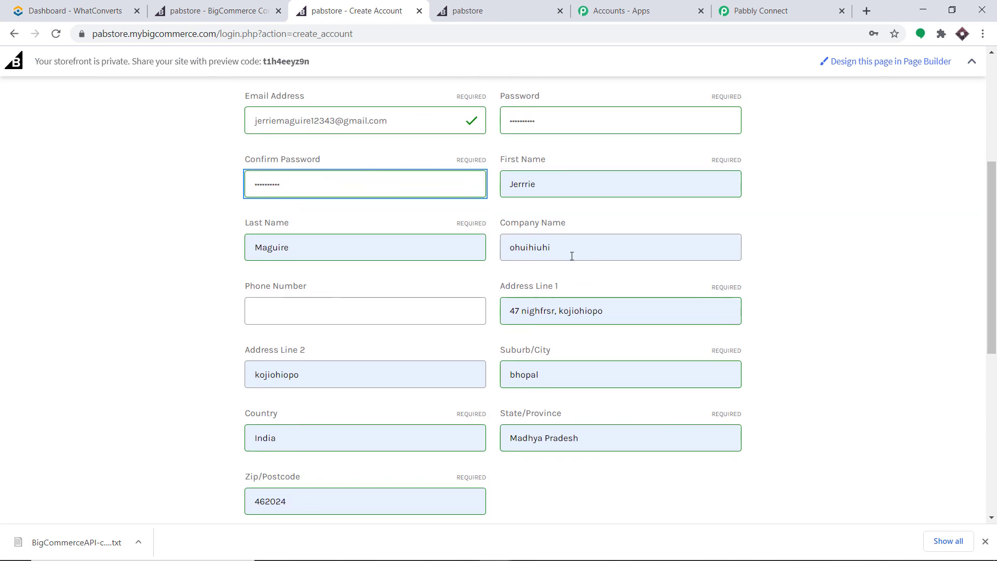
{"action": "left_click", "coordinate": [313, 247]}
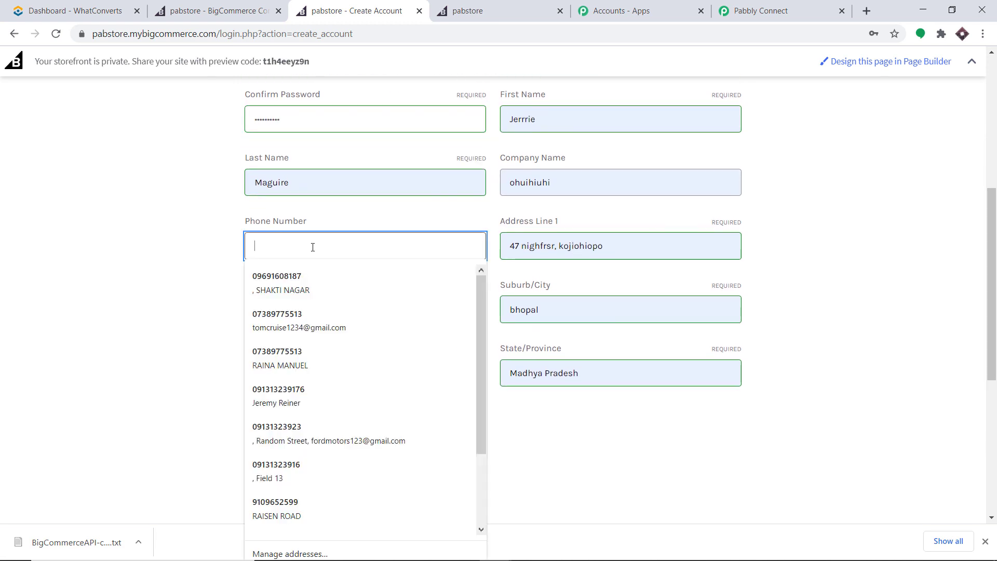
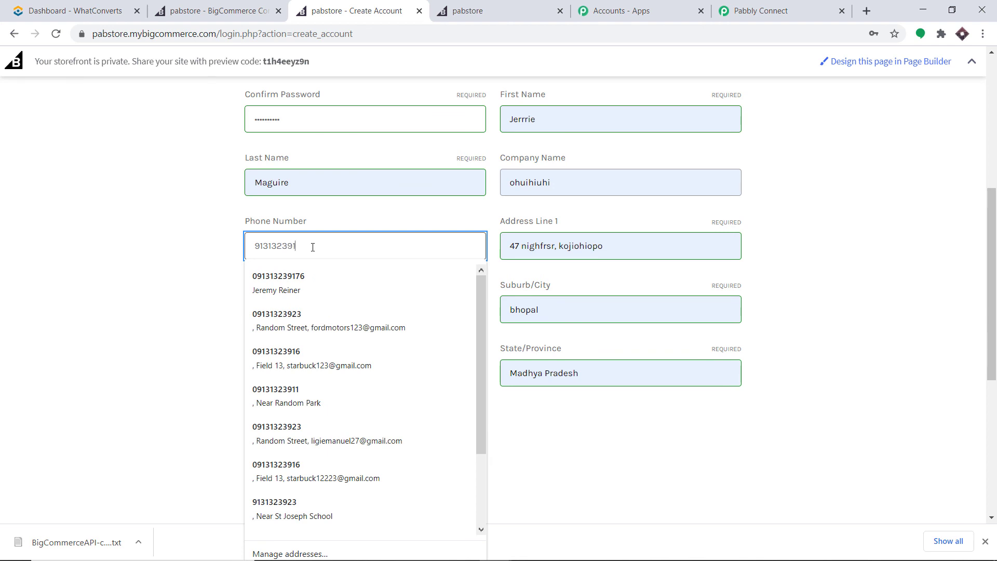
{"action": "left_click", "coordinate": [347, 202]}
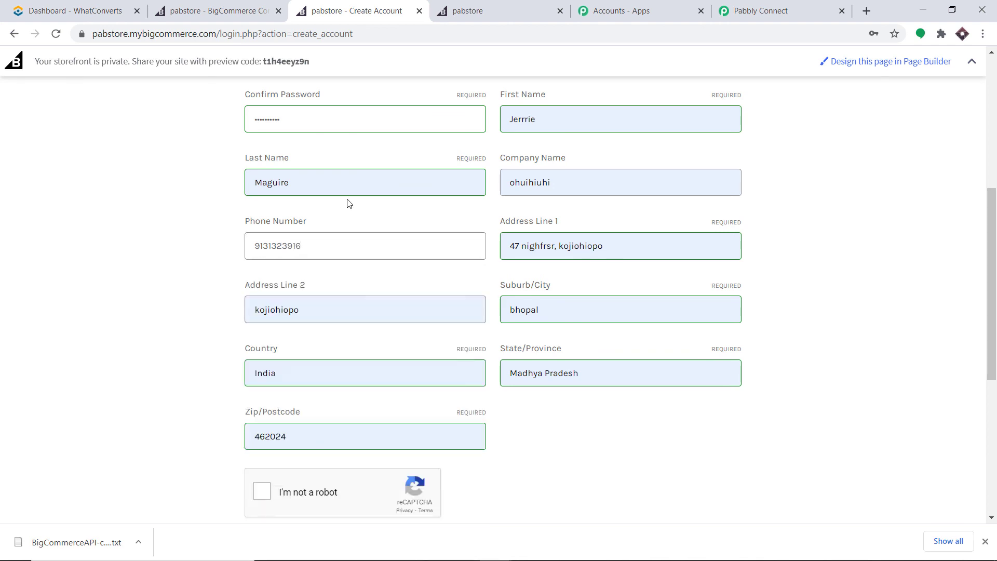
{"action": "scroll", "coordinate": [545, 289], "scroll_direction": "down", "scroll_amount": 2}
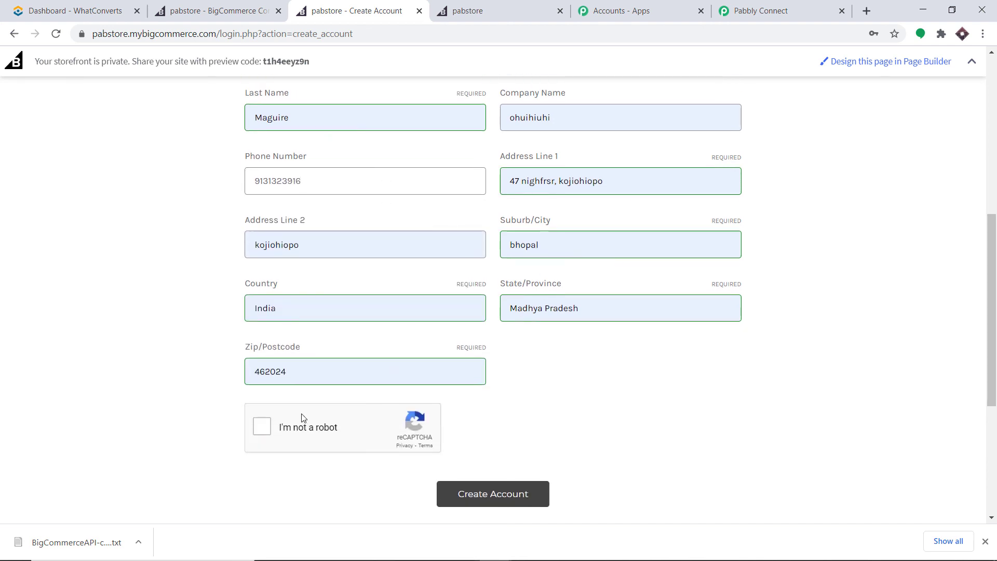
{"action": "left_click", "coordinate": [263, 426]}
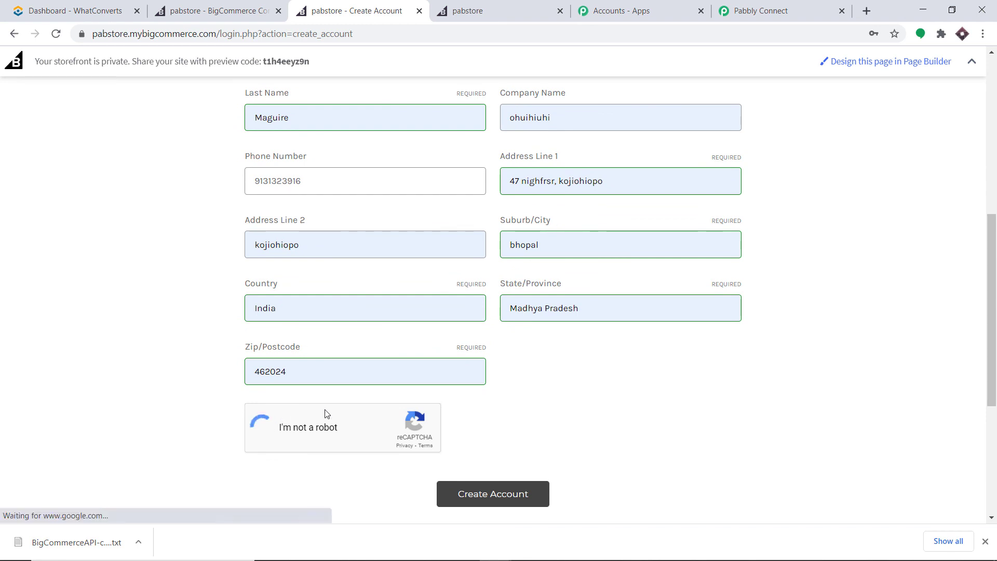
{"action": "left_click", "coordinate": [505, 497]}
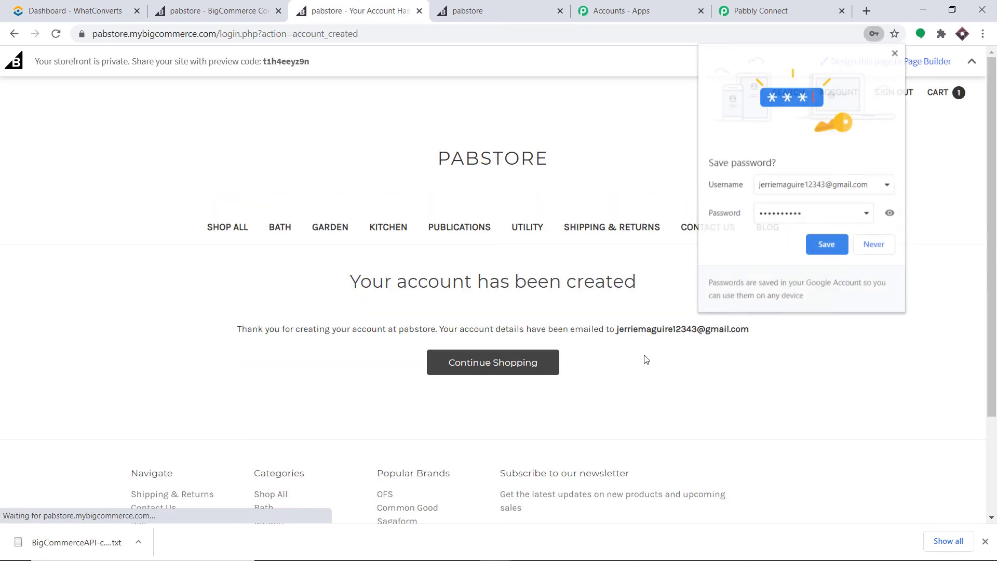
{"action": "left_click", "coordinate": [896, 52]}
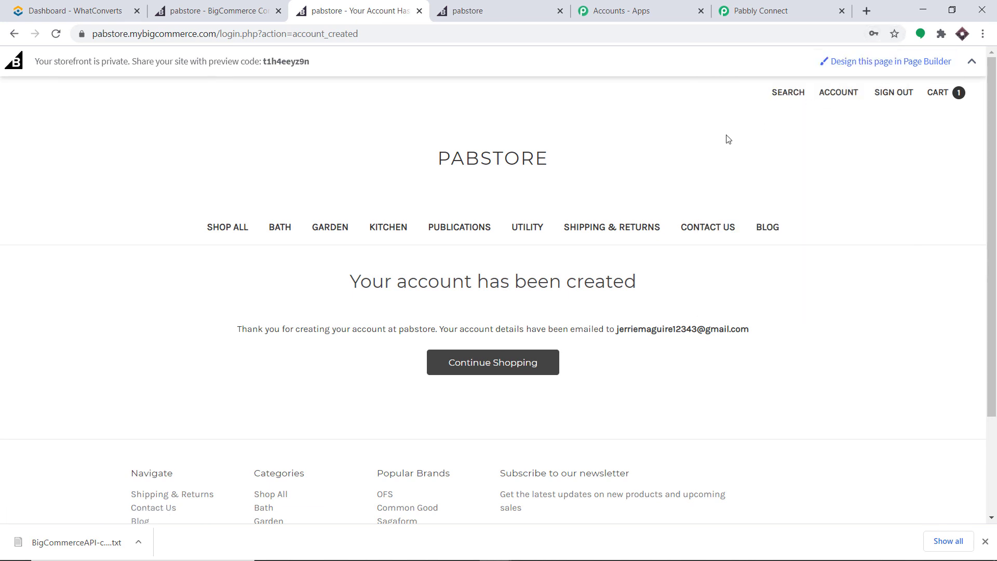
Add one Mic (₹70.00) from the Utility category to the cart and proceed to checkout.
{"action": "left_click", "coordinate": [525, 230]}
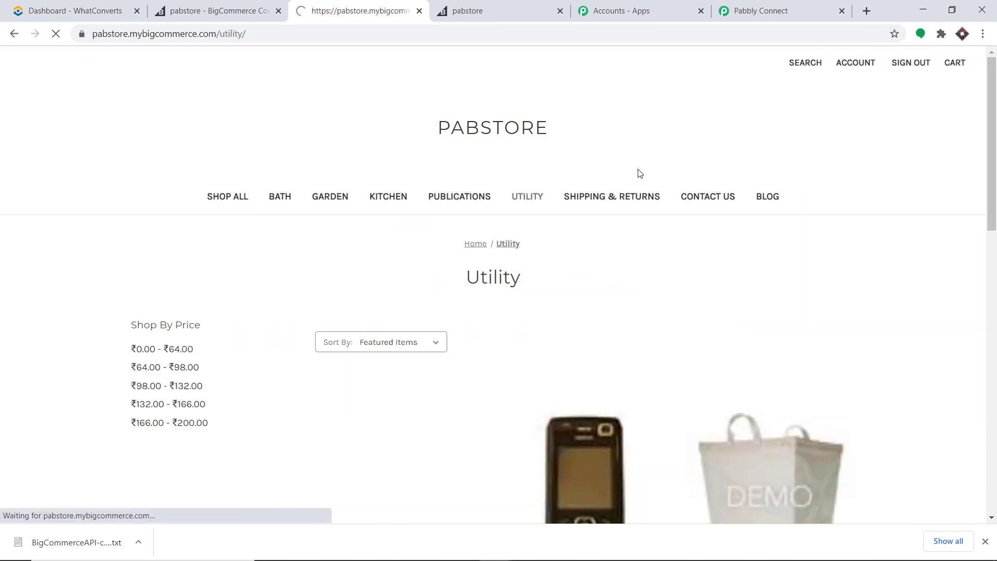
{"action": "scroll", "coordinate": [601, 220], "scroll_direction": "down", "scroll_amount": 2}
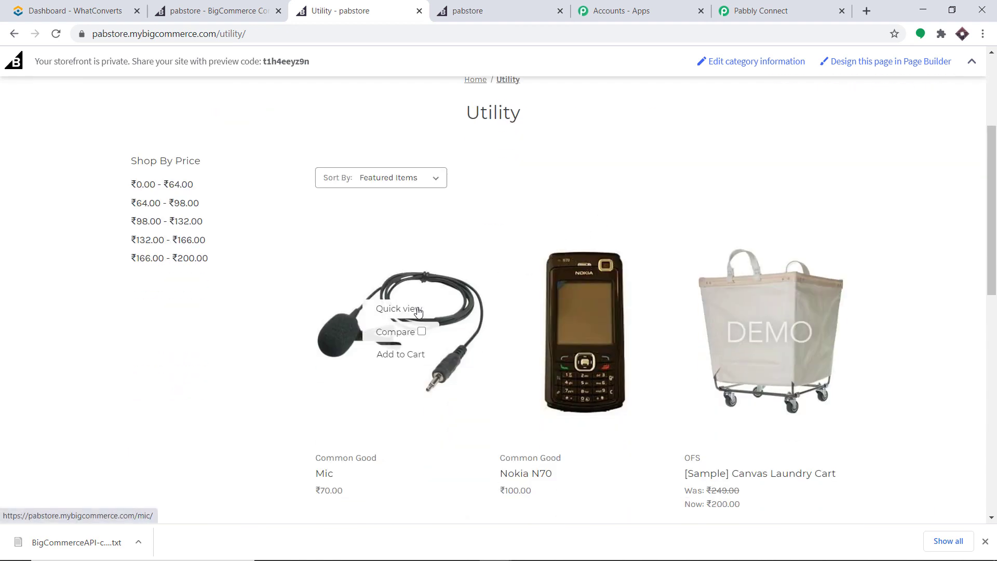
{"action": "left_click", "coordinate": [434, 284]}
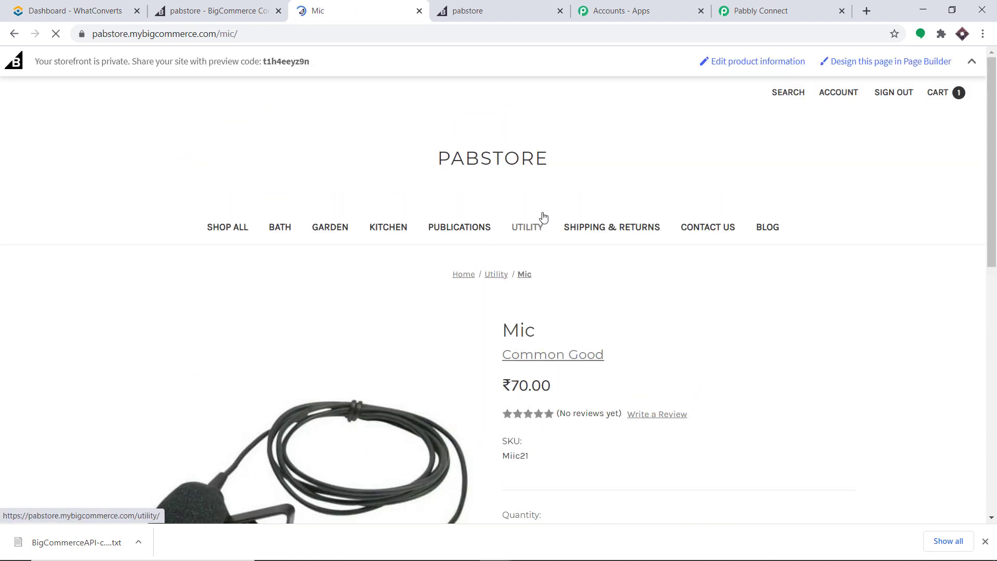
{"action": "scroll", "coordinate": [571, 234], "scroll_direction": "down", "scroll_amount": 3}
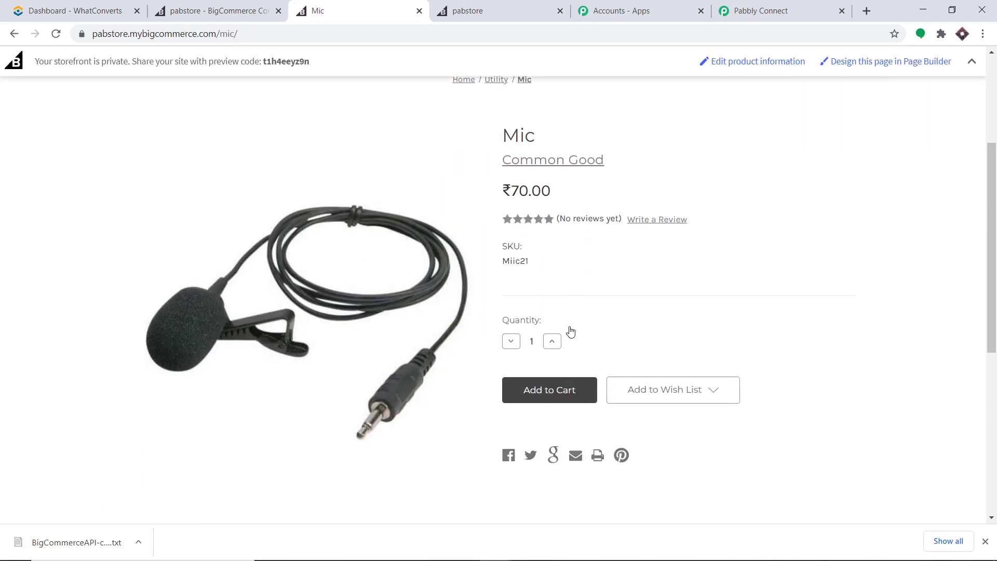
{"action": "left_click", "coordinate": [561, 391]}
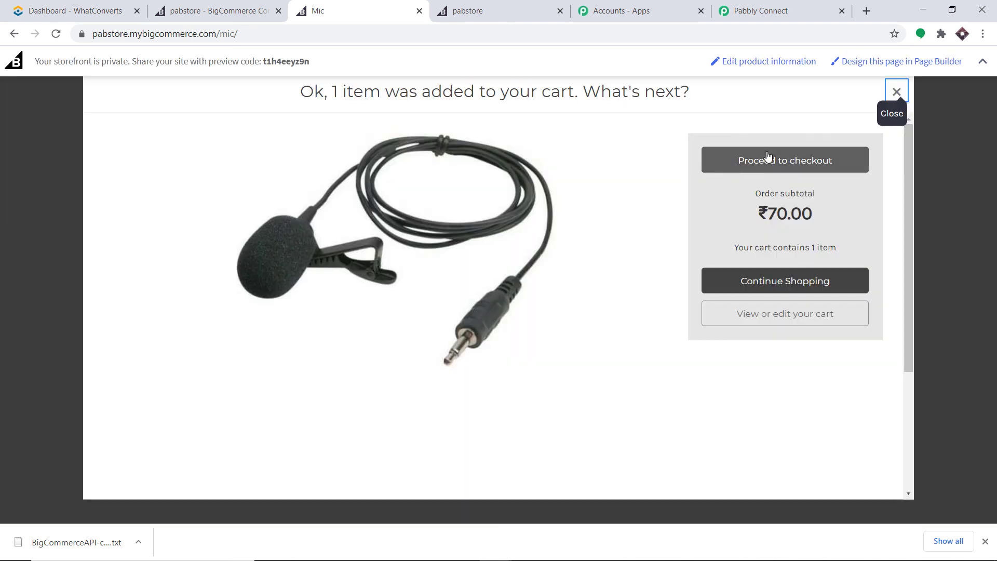
{"action": "left_click", "coordinate": [791, 164]}
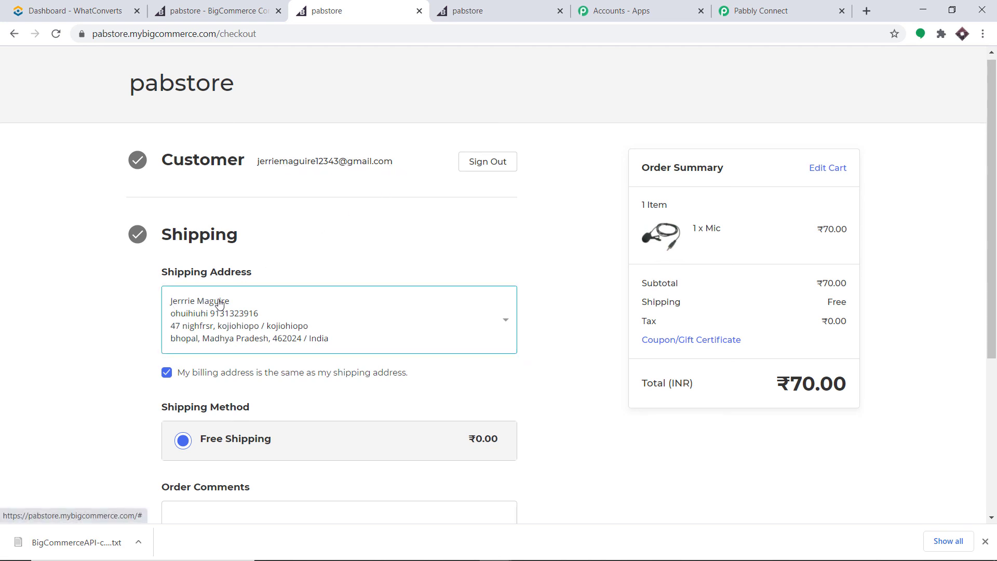
Accept the saved shipping address with Free Shipping at checkout.
{"action": "scroll", "coordinate": [219, 303], "scroll_direction": "down", "scroll_amount": 1}
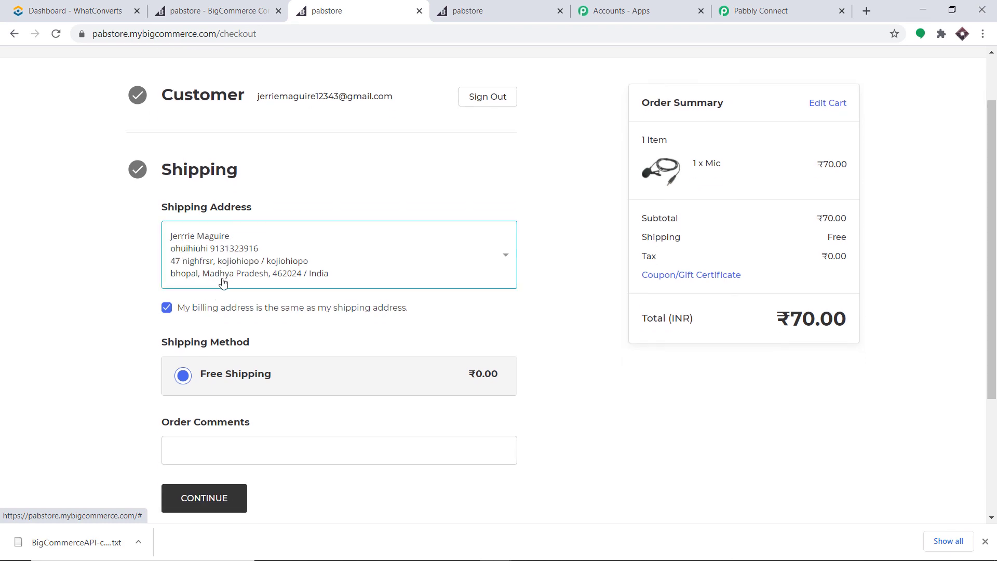
{"action": "scroll", "coordinate": [224, 283], "scroll_direction": "down", "scroll_amount": 2}
{"action": "left_click", "coordinate": [215, 373]}
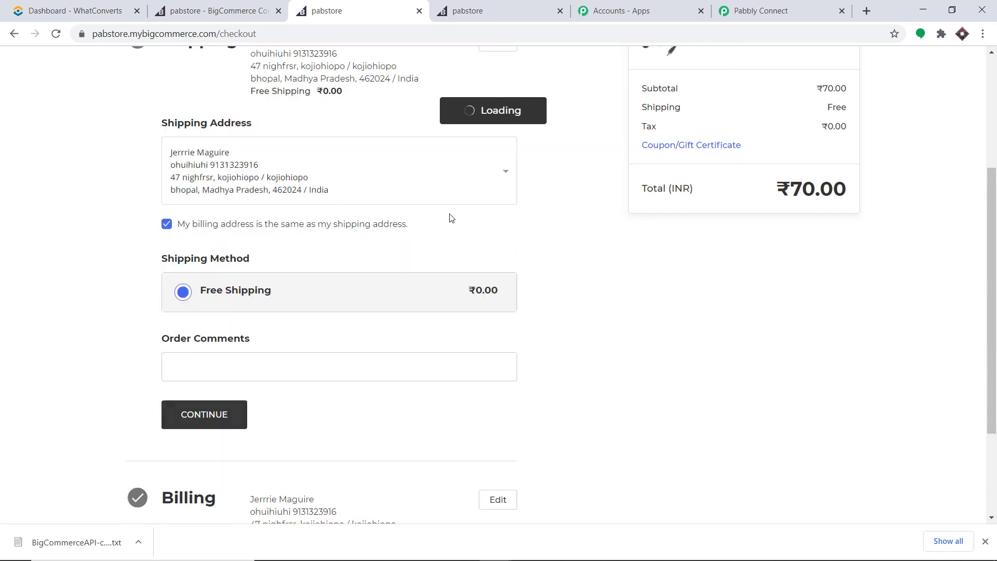
Pay with the saved Visa card and its CVV, and place the Mic order.
{"action": "left_click", "coordinate": [257, 354]}
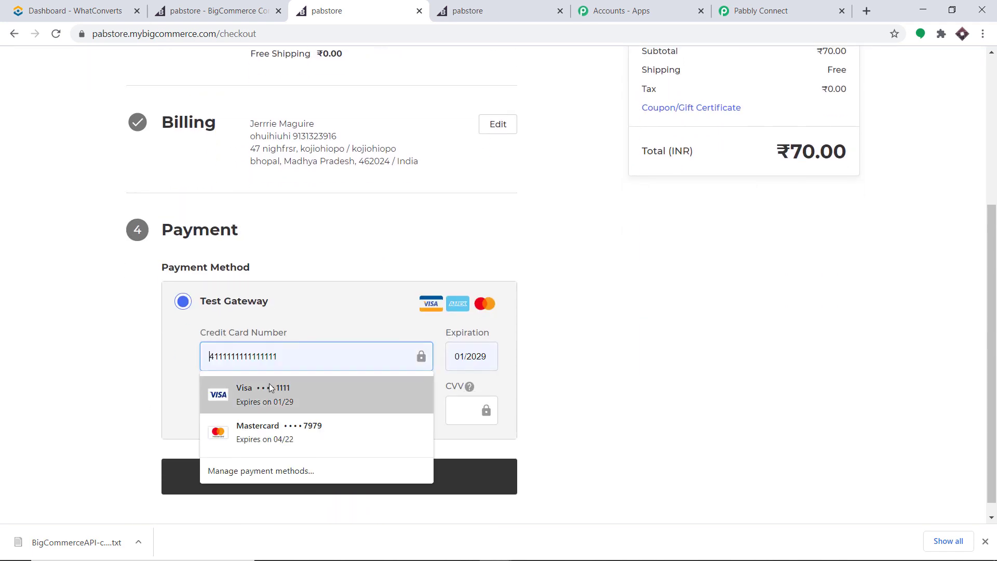
{"action": "left_click", "coordinate": [256, 387]}
{"action": "left_click", "coordinate": [465, 399]}
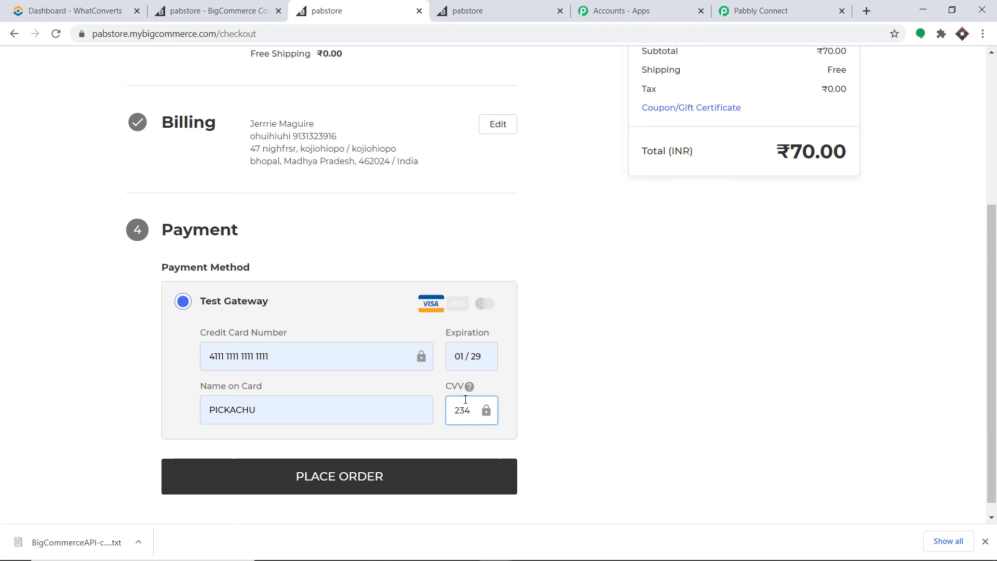
{"action": "left_click", "coordinate": [390, 477]}
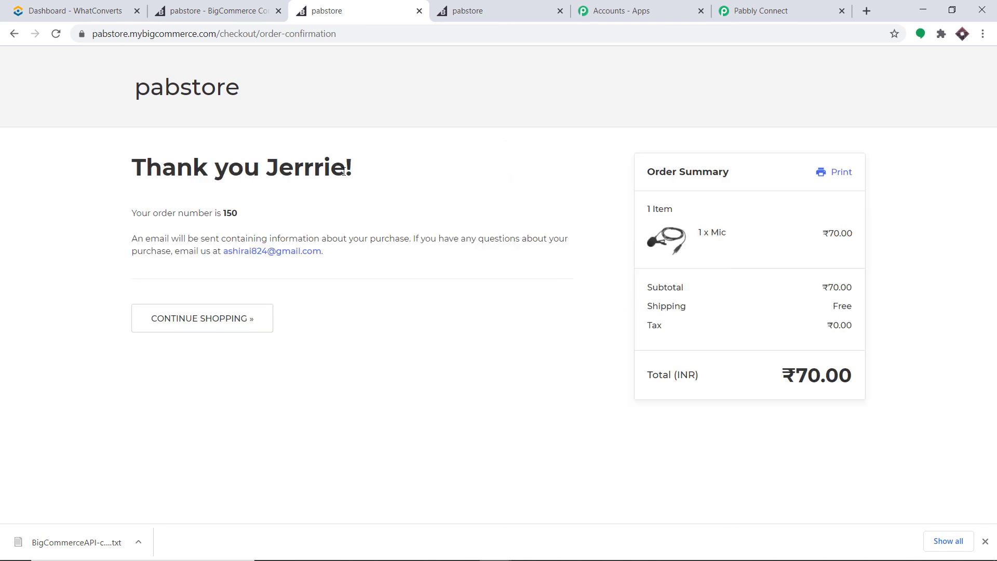
{"action": "left_click", "coordinate": [64, 11]}
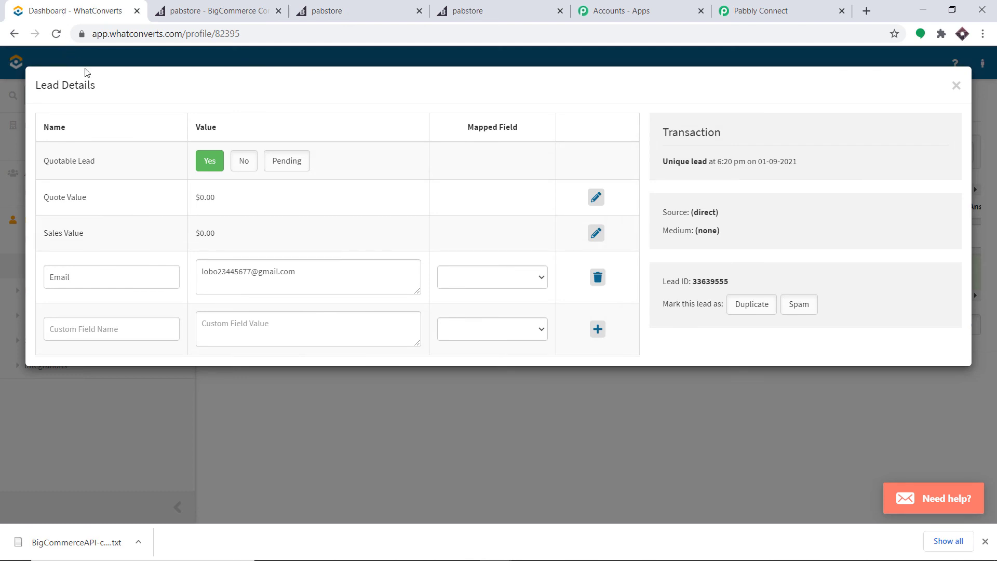
Refresh the WhatConverts leads list and open the new 6:52 pm lead's details.
{"action": "left_click", "coordinate": [955, 86]}
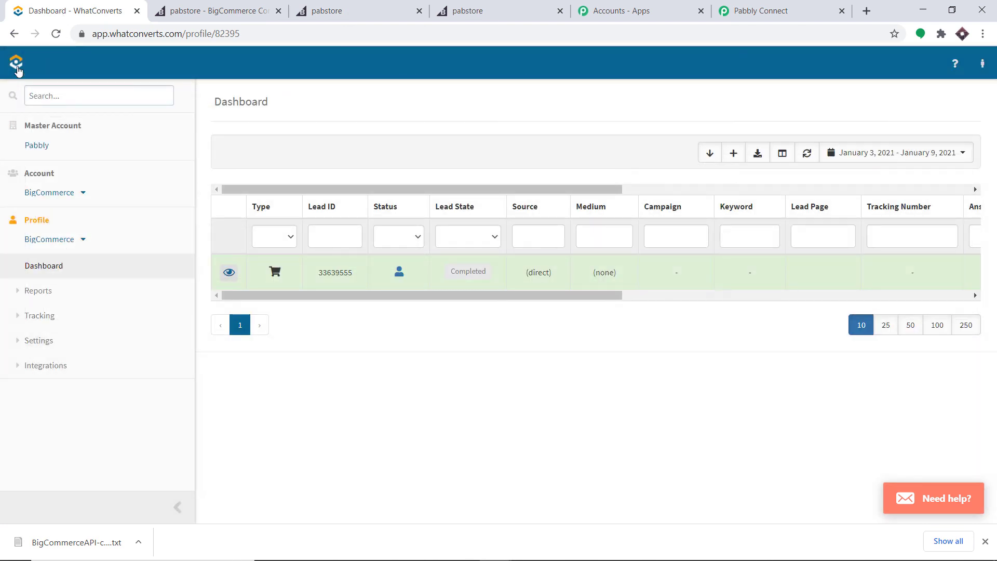
{"action": "left_click", "coordinate": [57, 34]}
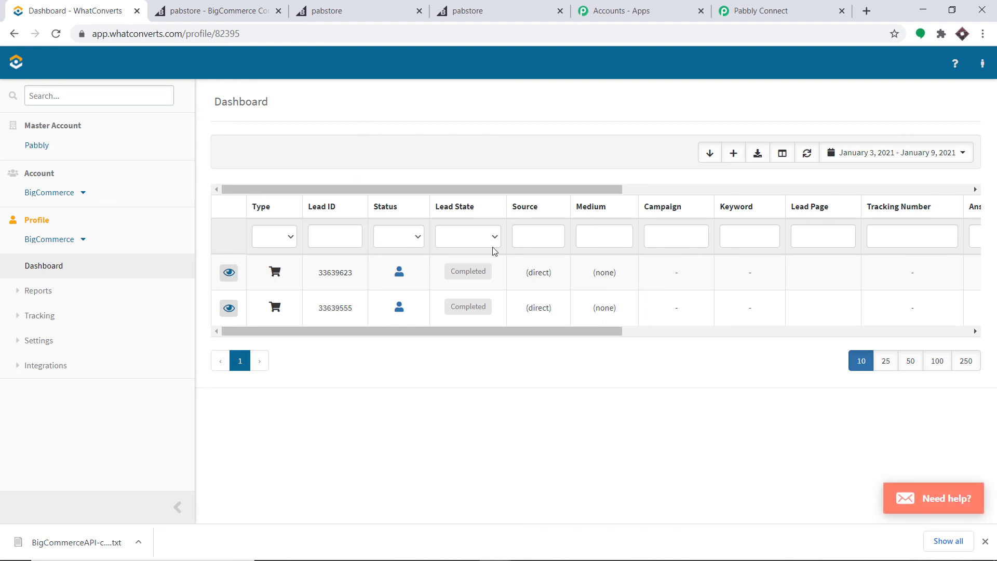
{"action": "left_click", "coordinate": [227, 274]}
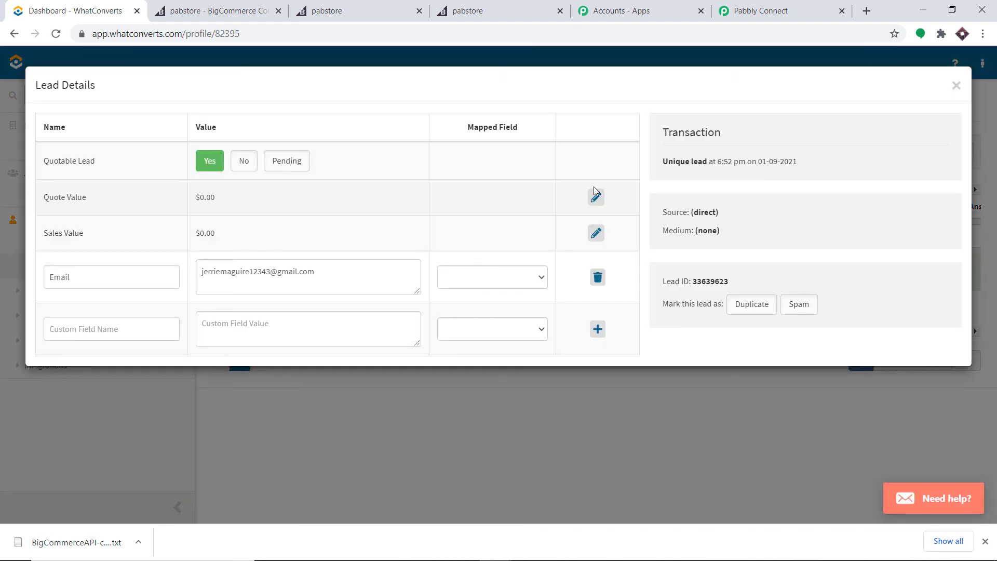